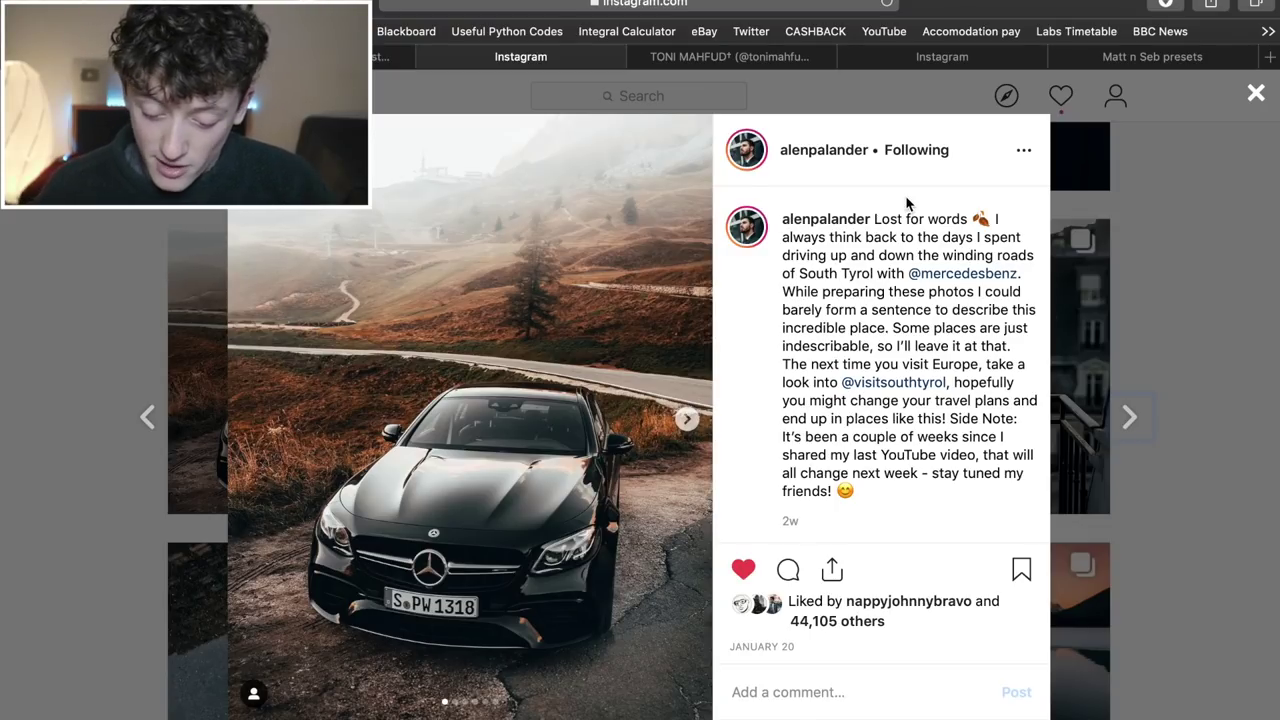
# Step: Browse the reference posts on Instagram from alenpalander, tonimahfud and the third open Instagram page
pyautogui.click(686, 420)
pyautogui.click(251, 437)
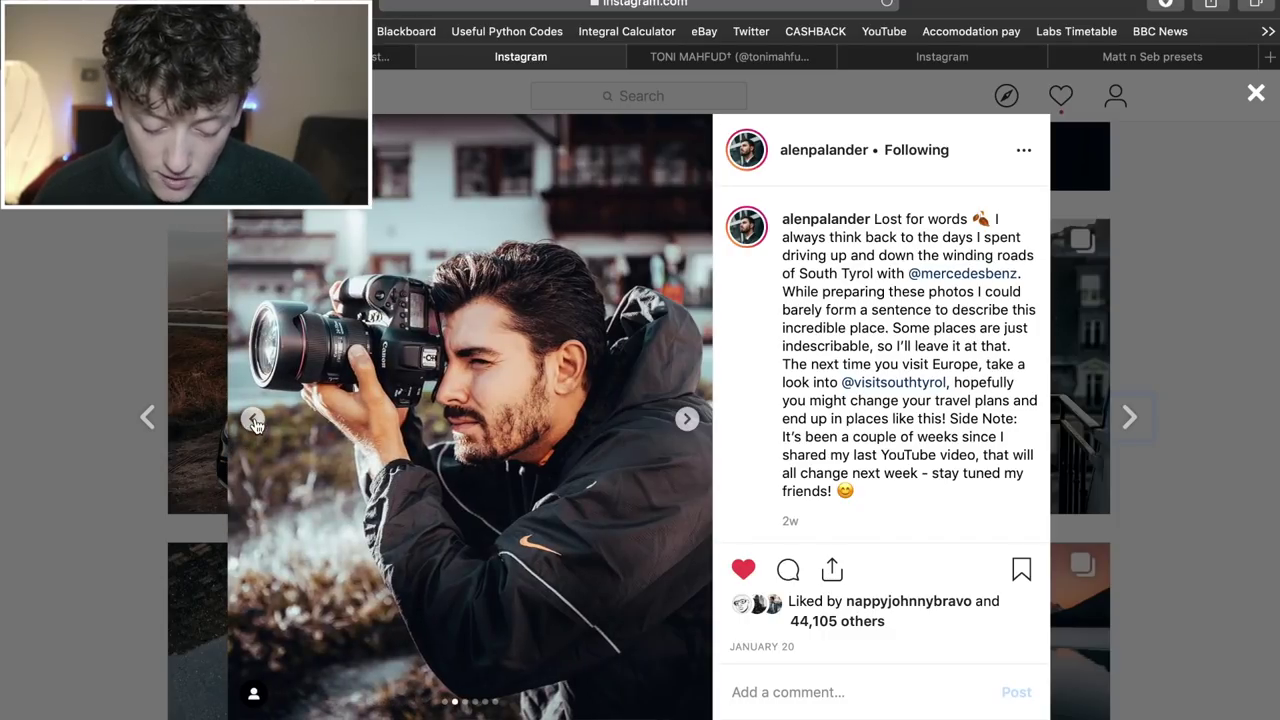
pyautogui.click(740, 60)
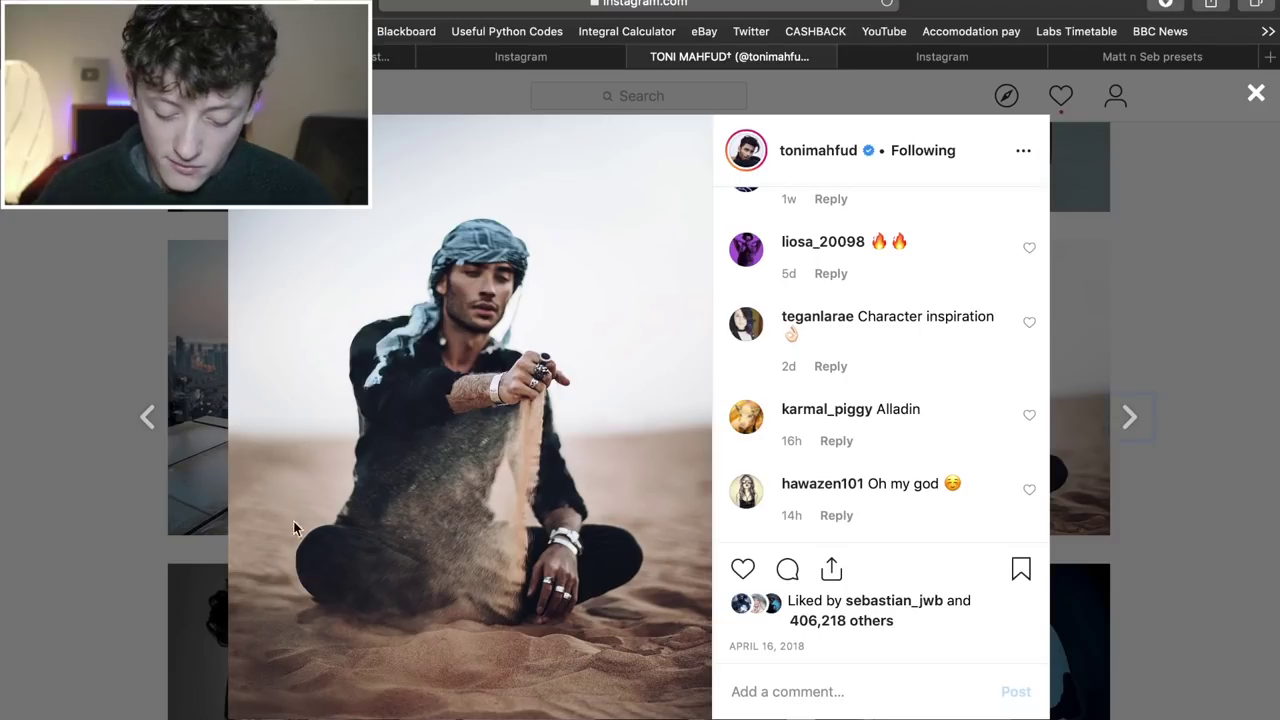
pyautogui.click(944, 56)
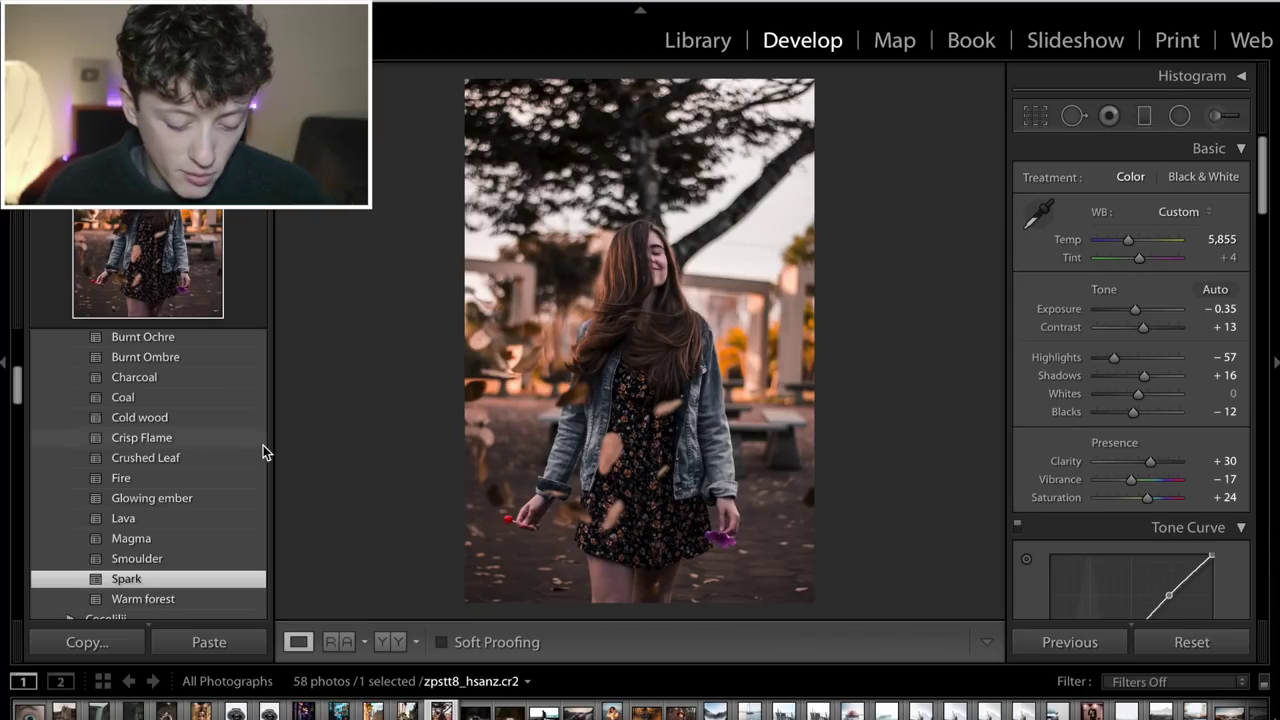
# Step: Look through the presets in the Burnt Autumn group in Lightroom
pyautogui.scroll(2, 263, 449)
pyautogui.scroll(3, 263, 453)
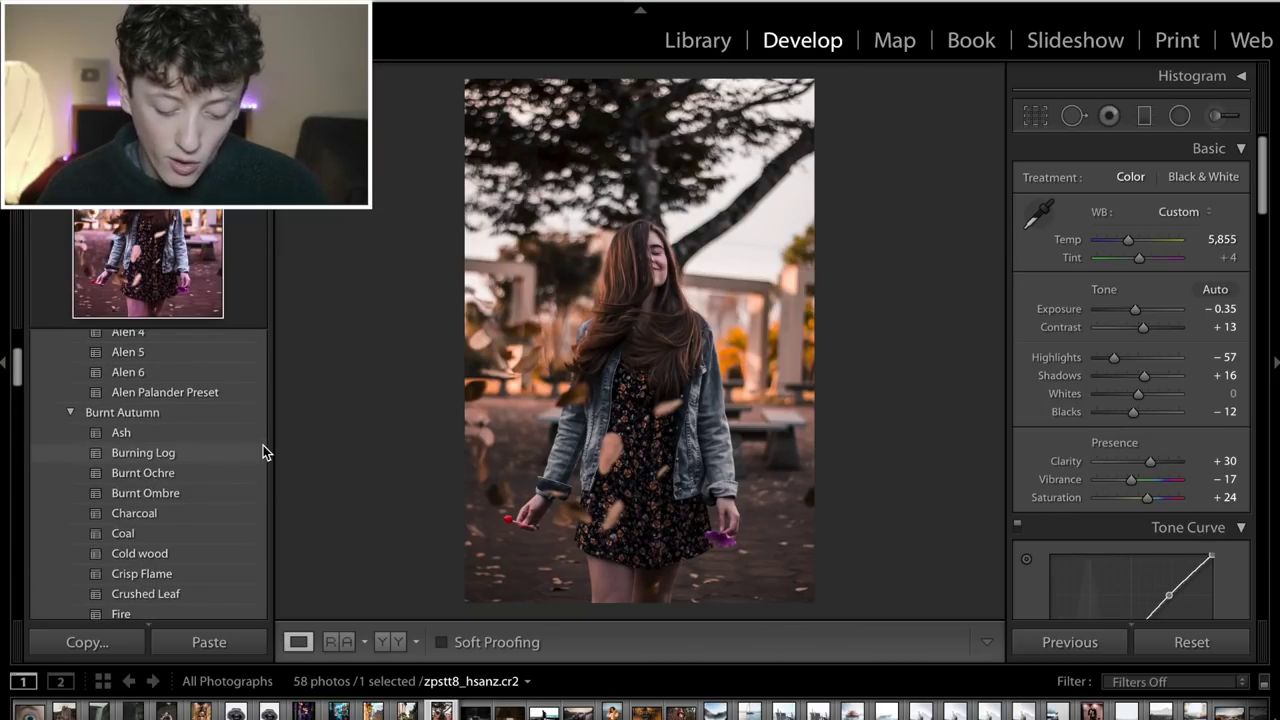
pyautogui.scroll(-1, 263, 450)
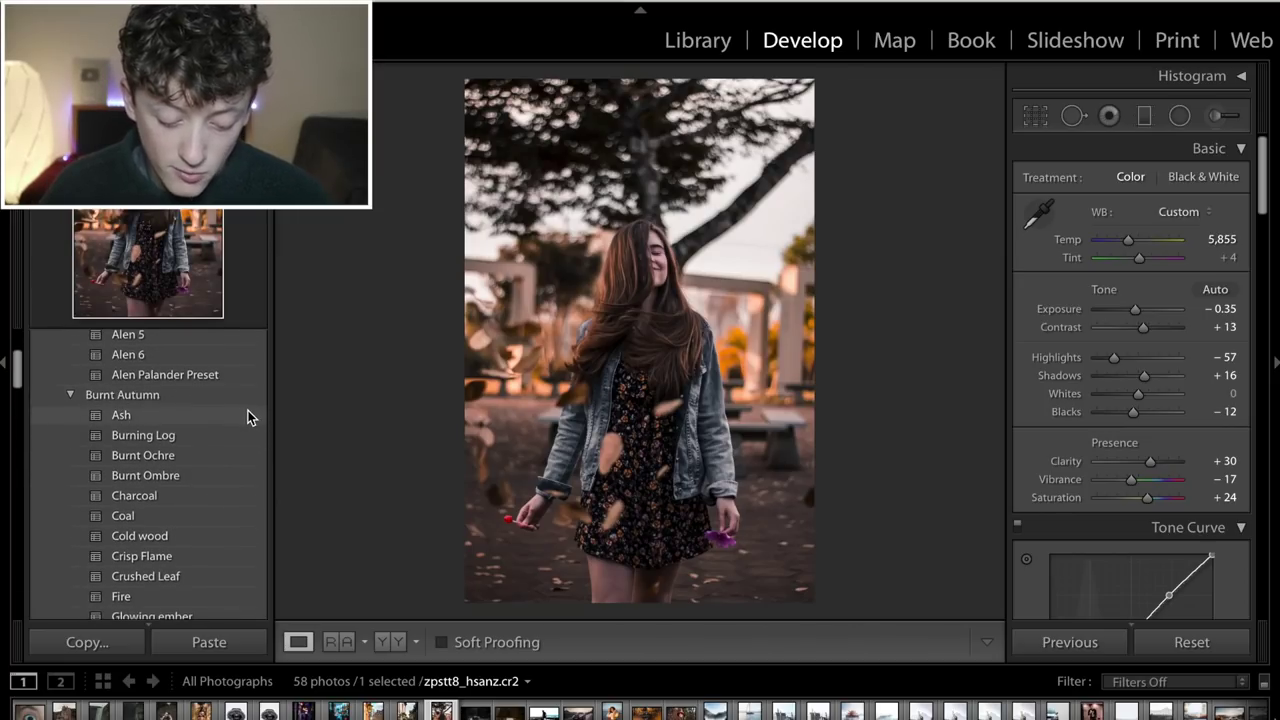
pyautogui.scroll(-5, 248, 418)
pyautogui.scroll(1, 251, 371)
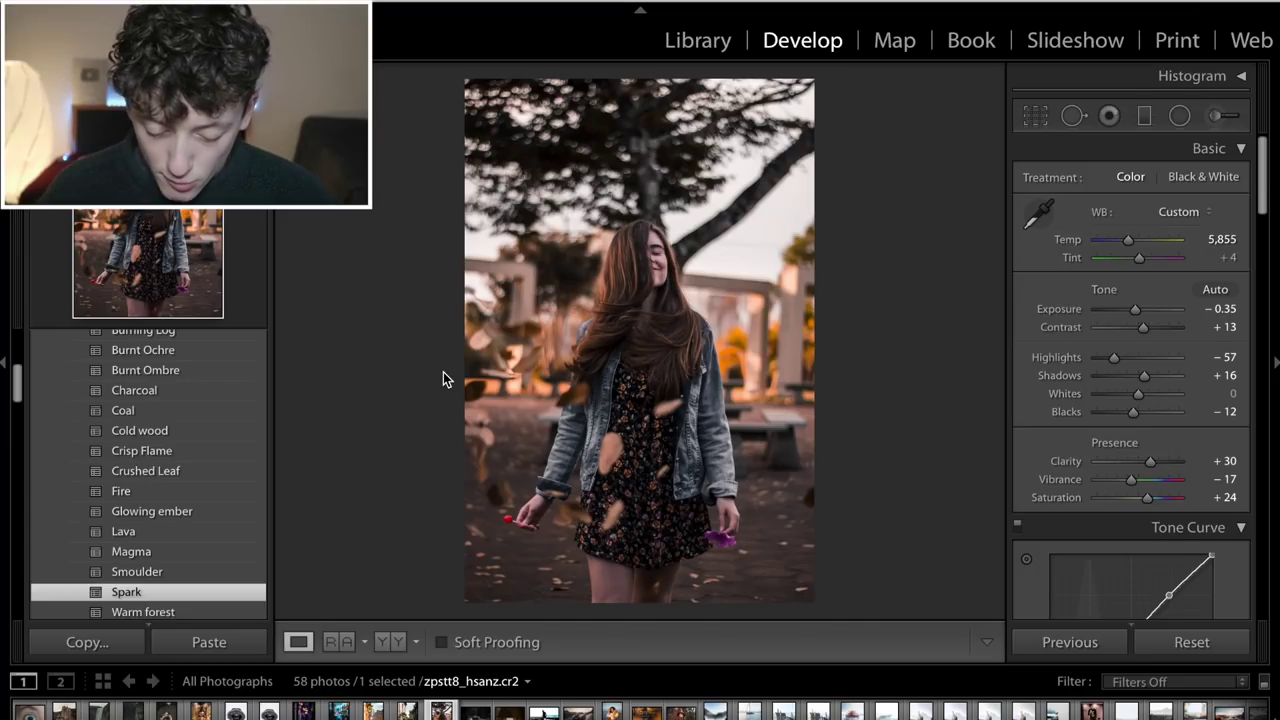
# Step: Compare before and after views of the portrait with the Spark preset and the next photo, the car on the forest road
pyautogui.press('\\')
pyautogui.press('\\')
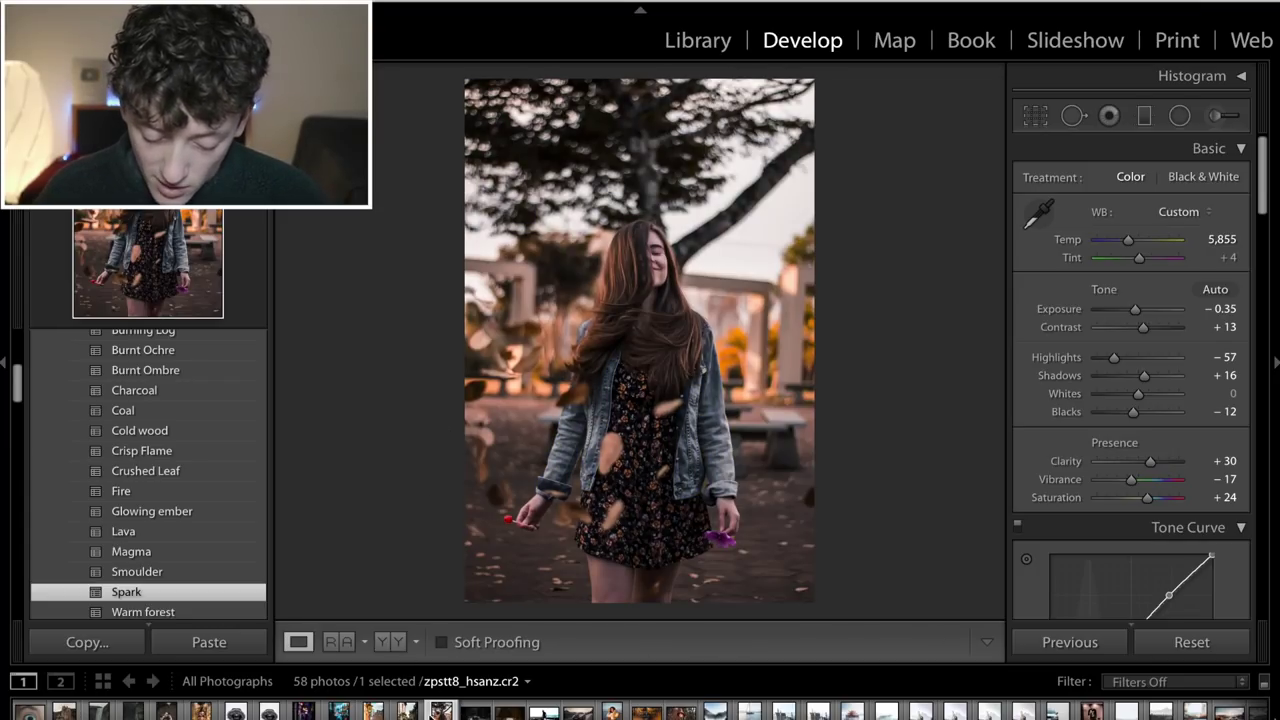
pyautogui.press('Right')
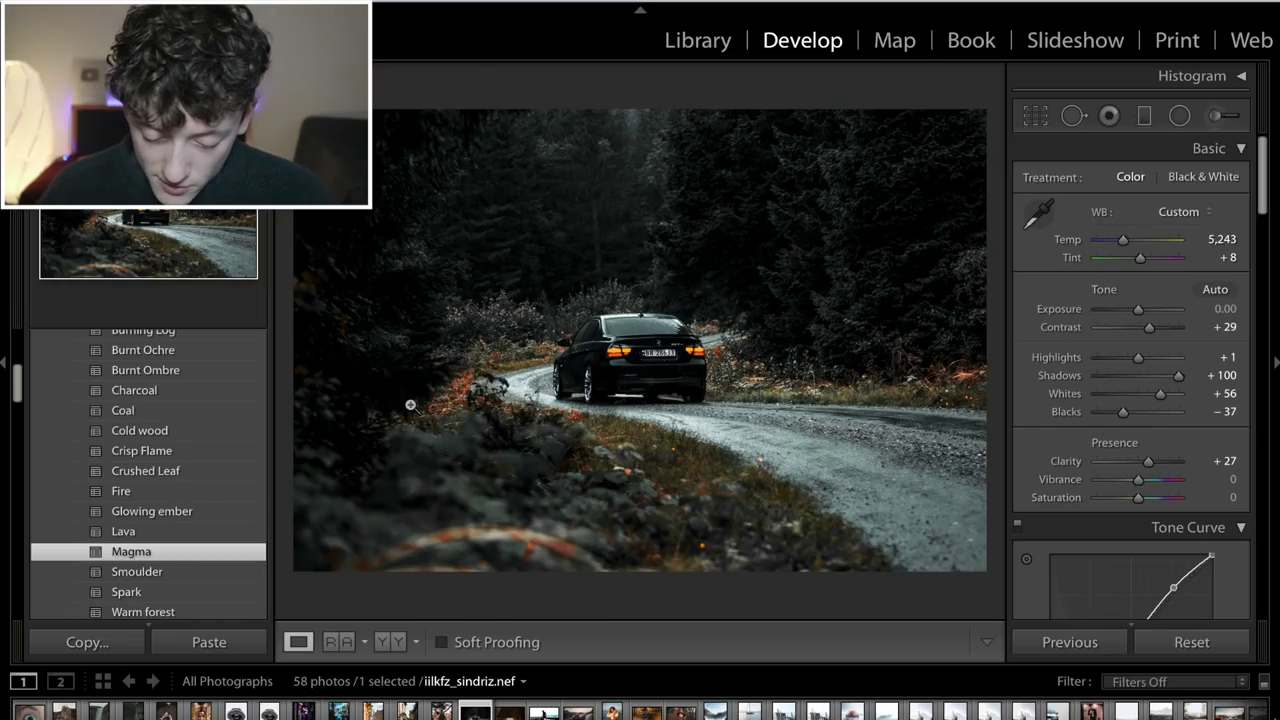
pyautogui.press('\\')
pyautogui.press('\\')
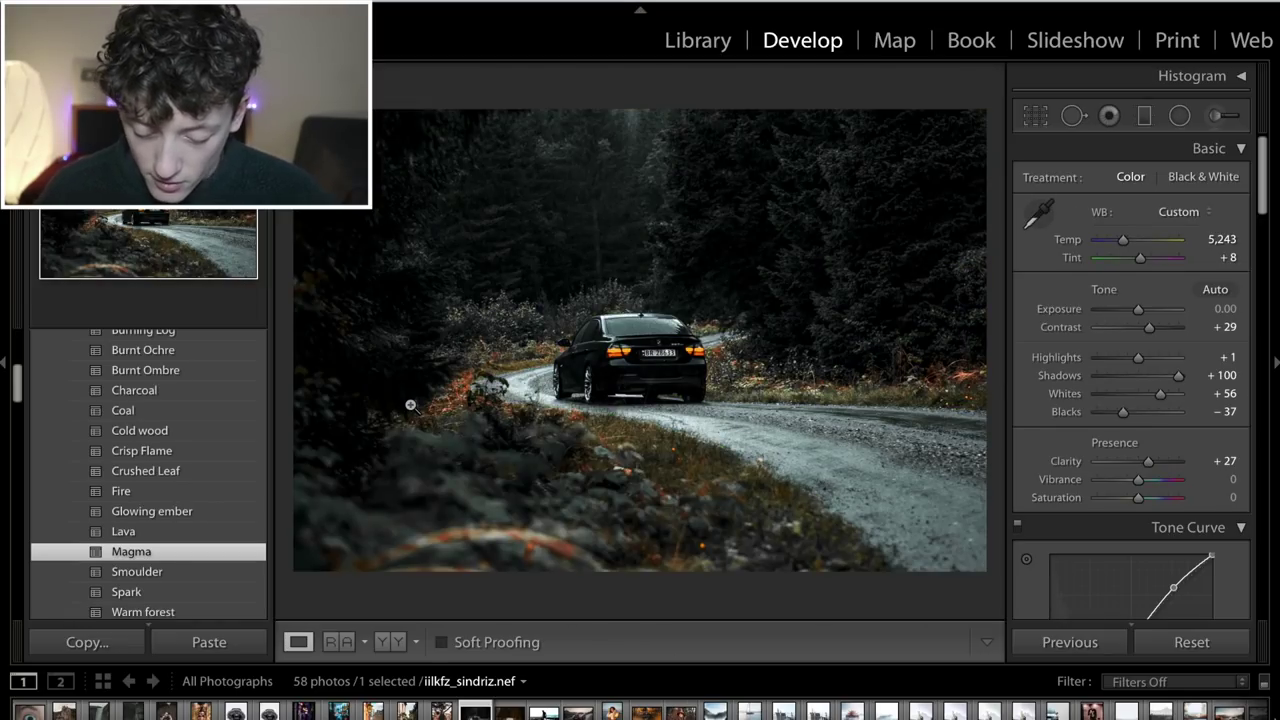
pyautogui.press('\\')
pyautogui.press('\\')
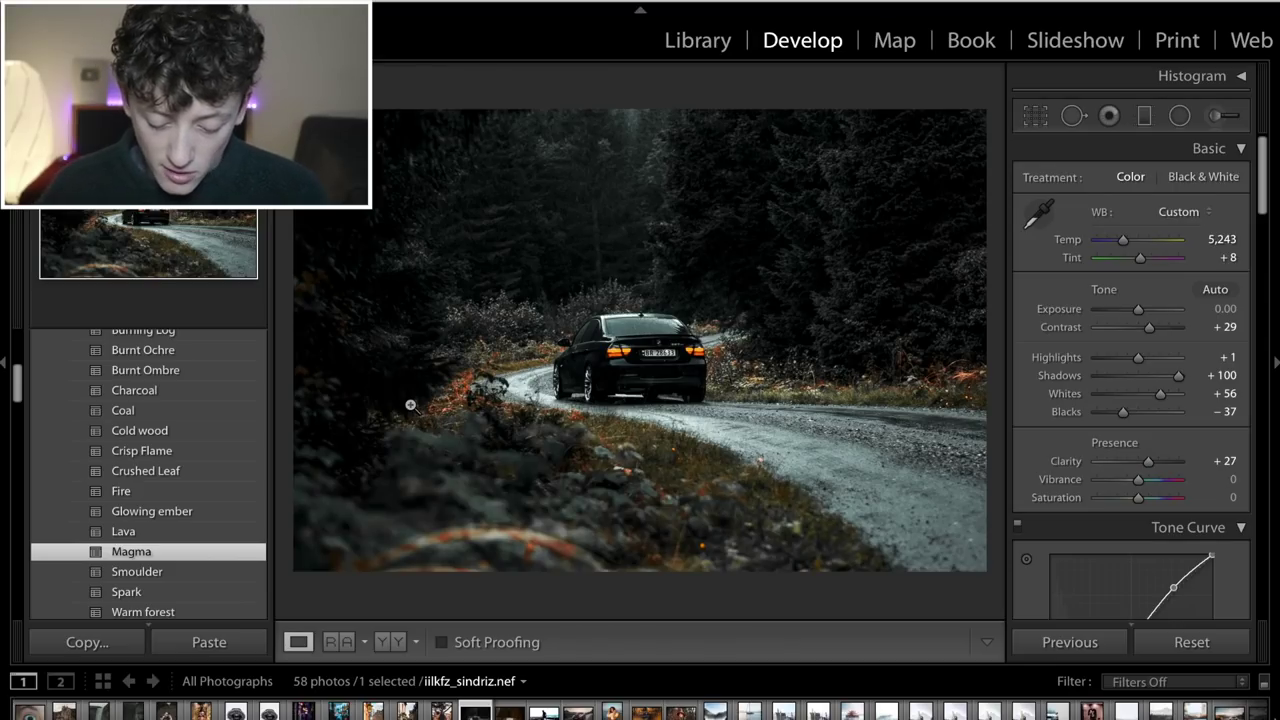
# Step: Compare before and after views of wirtae_sindriz.nef, the front-facing car photo, and review its Basic and Tone Curve settings
pyautogui.press('Right')
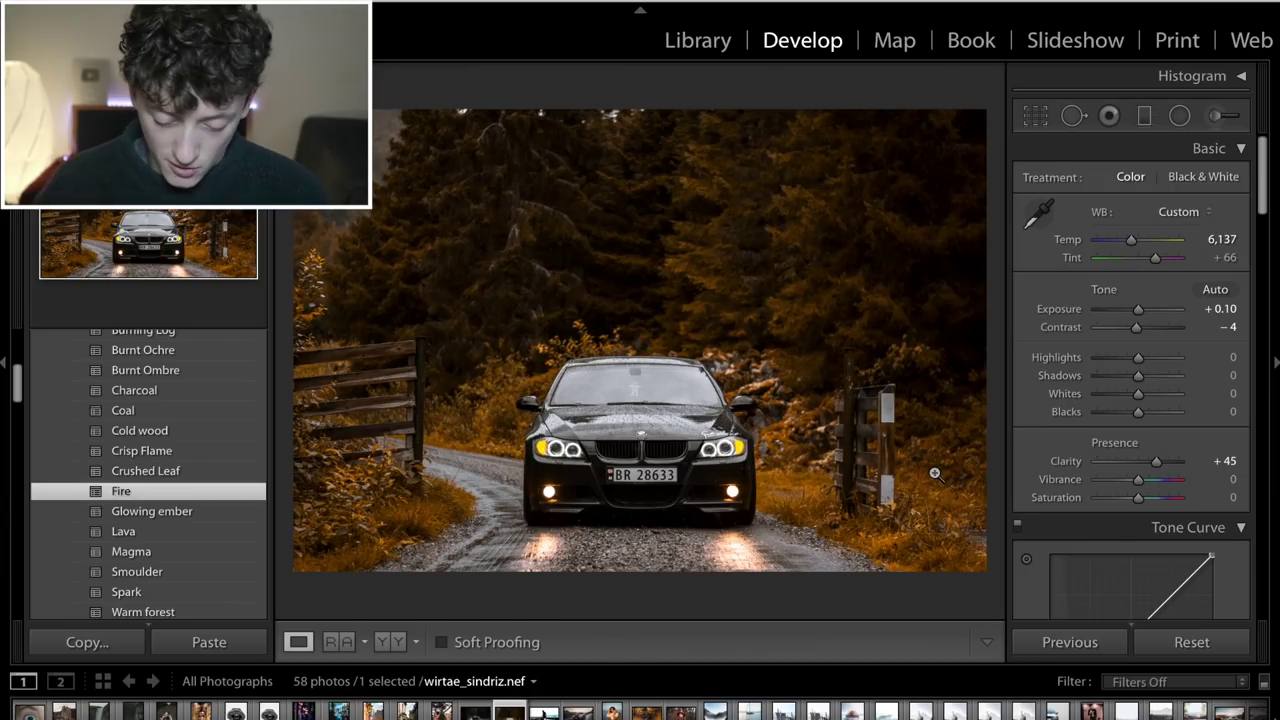
pyautogui.press('\\')
pyautogui.press('\\')
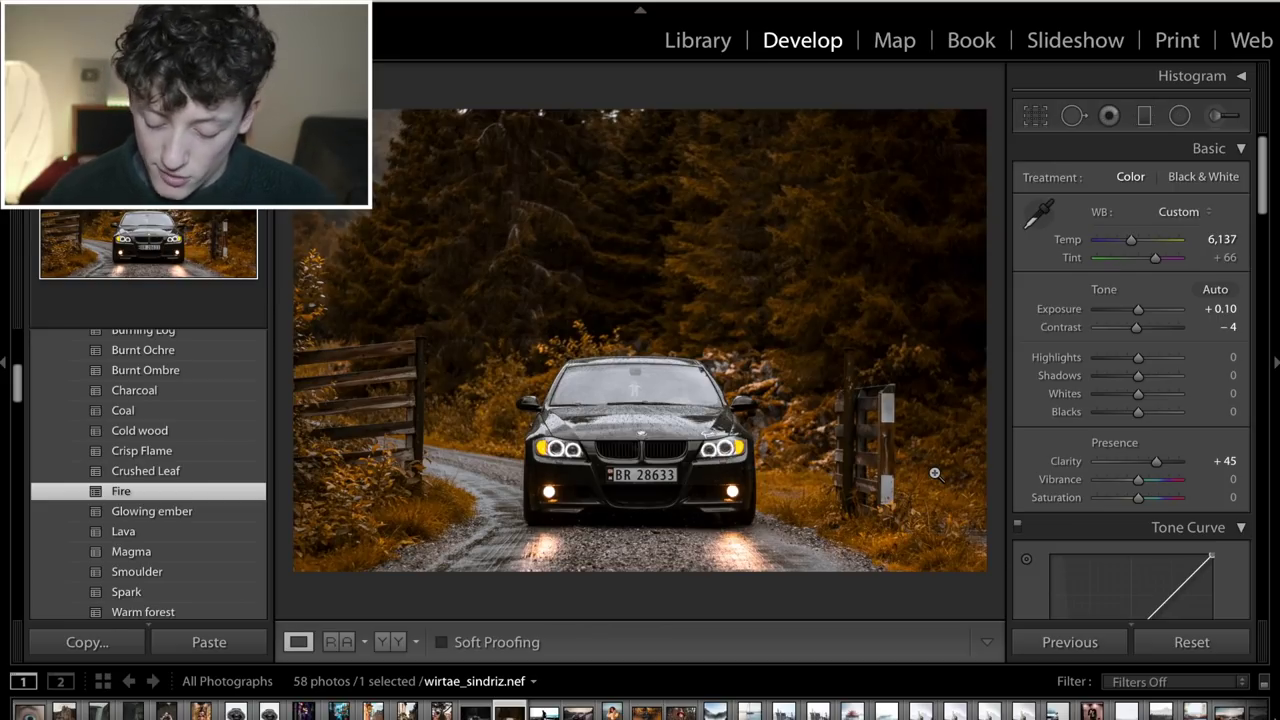
pyautogui.press('\\')
pyautogui.press('\\')
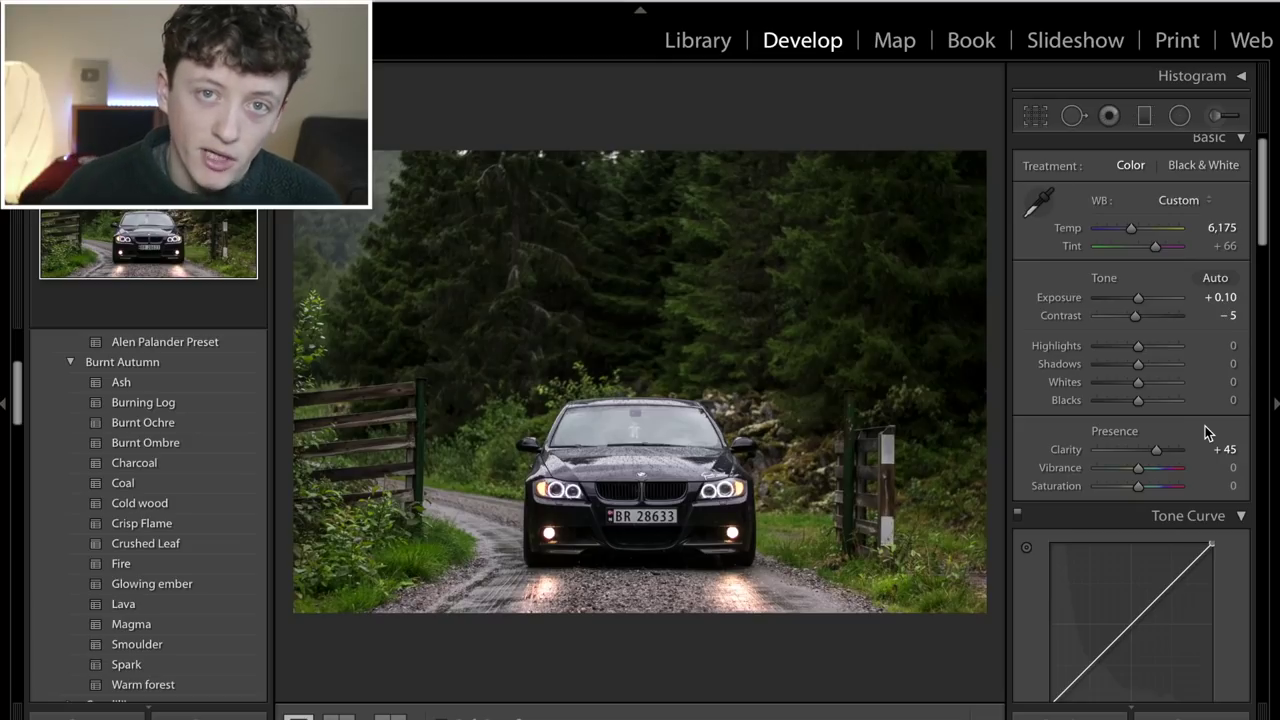
pyautogui.scroll(-3, 1205, 432)
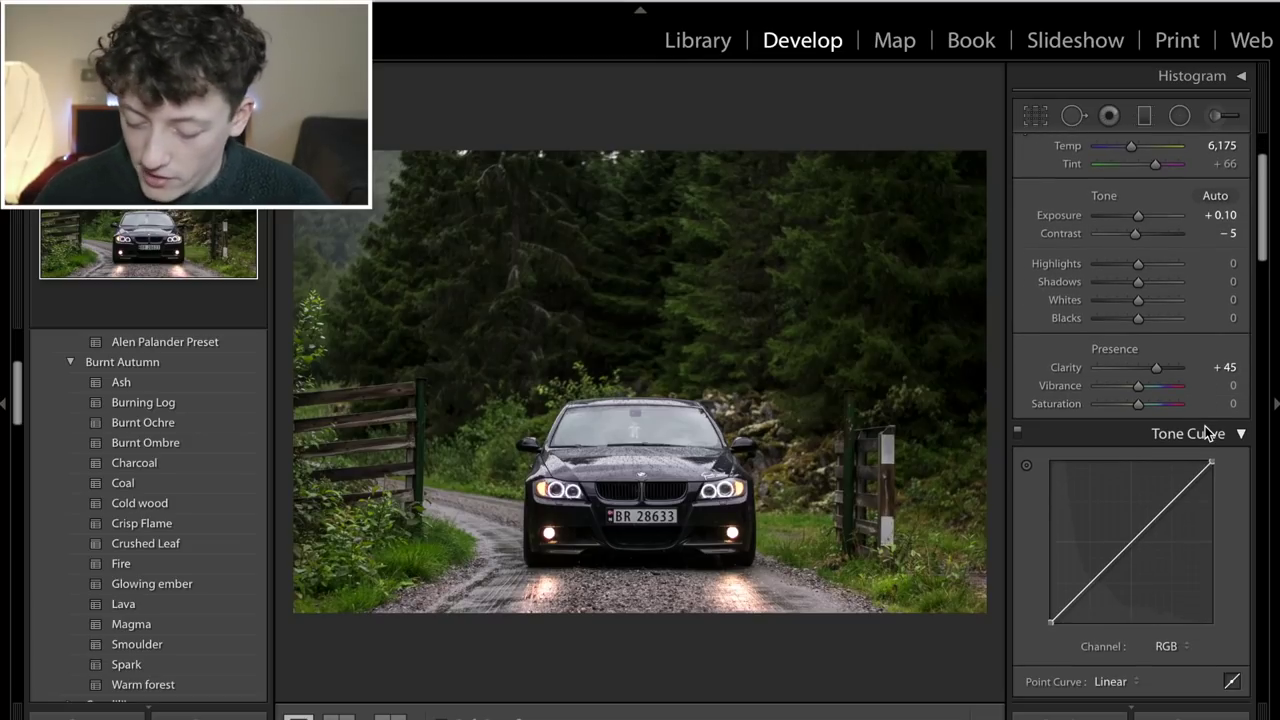
pyautogui.scroll(-1, 1207, 432)
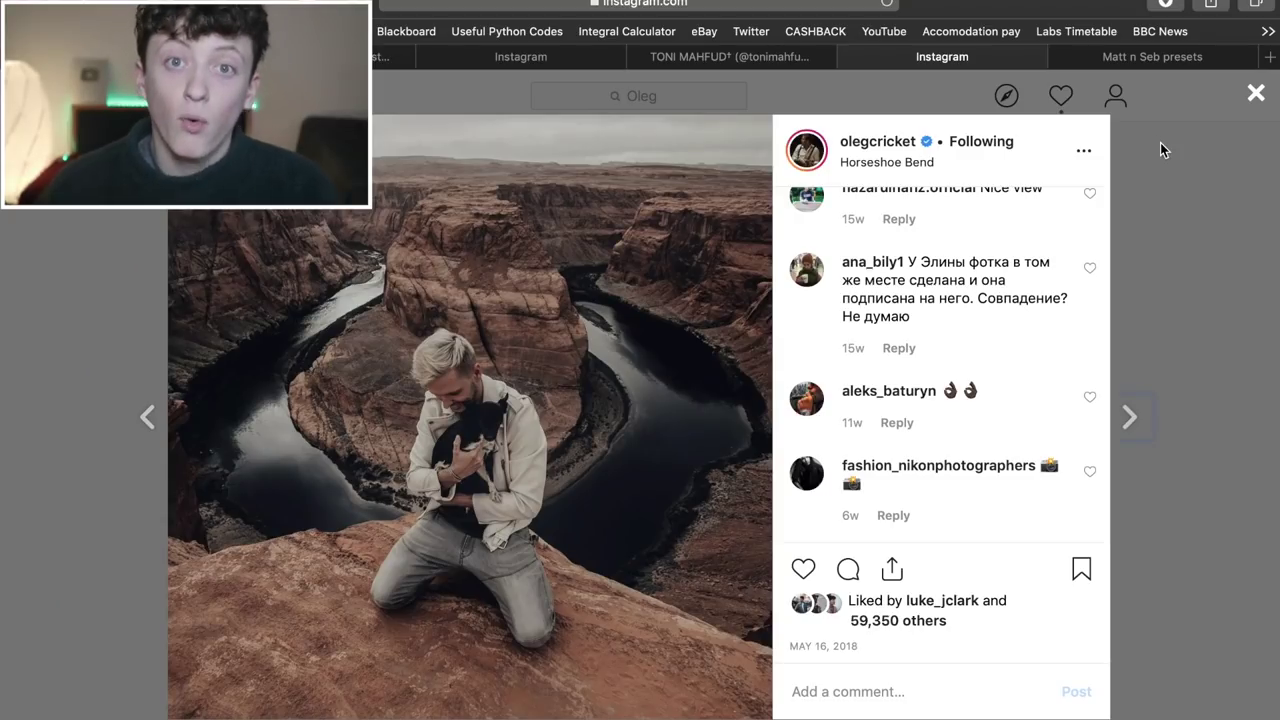
# Step: Open the Matt n Seb presets page in the browser and review the bundle offer and its style packs
pyautogui.click(1171, 63)
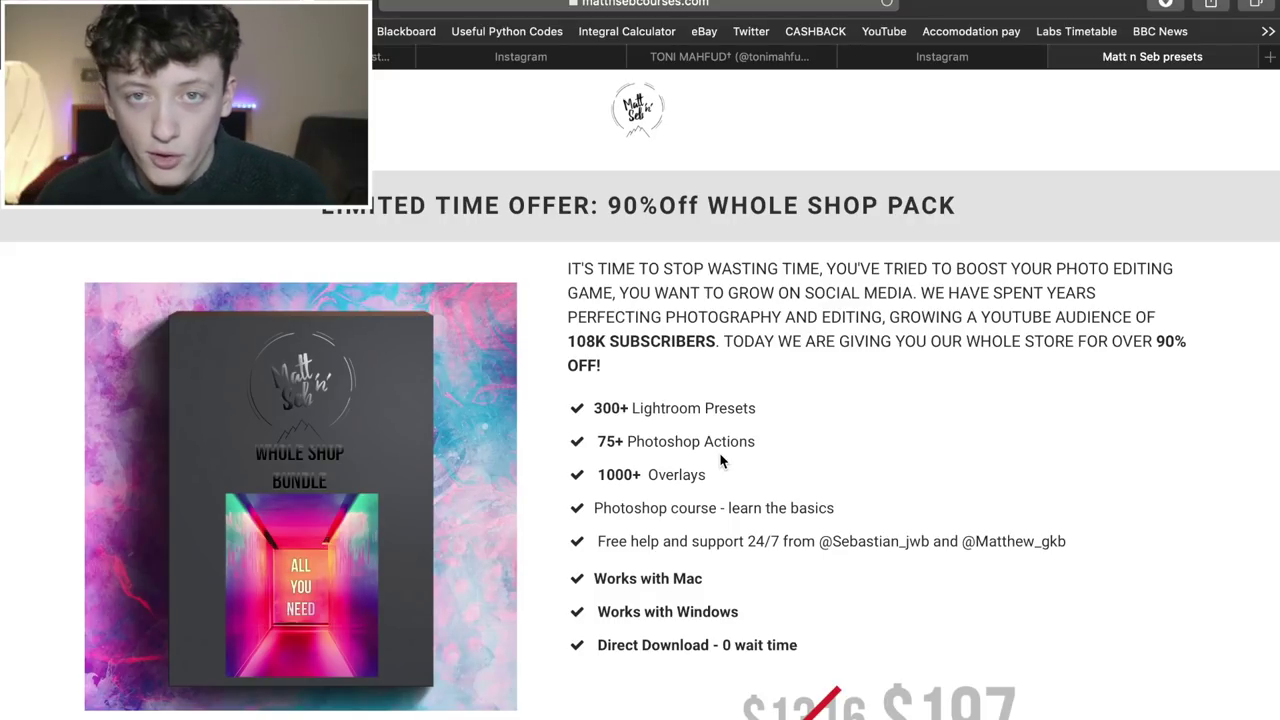
pyautogui.scroll(-10, 719, 453)
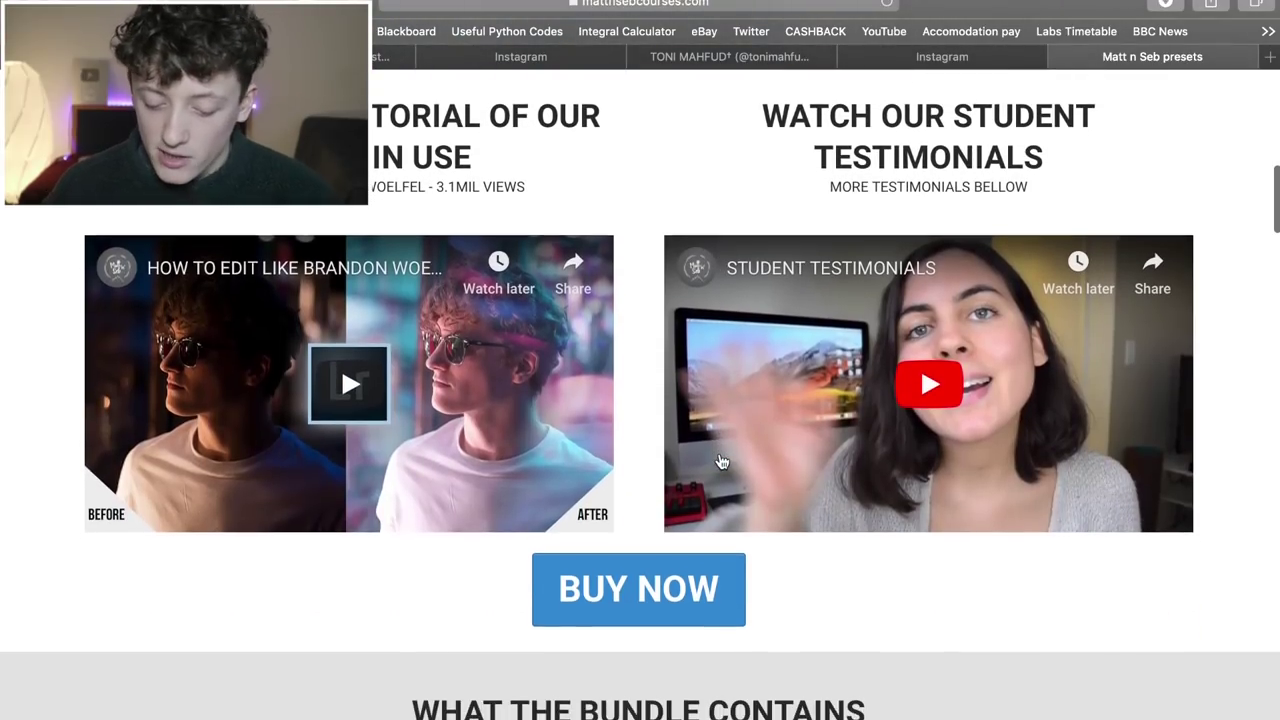
pyautogui.scroll(-5, 720, 461)
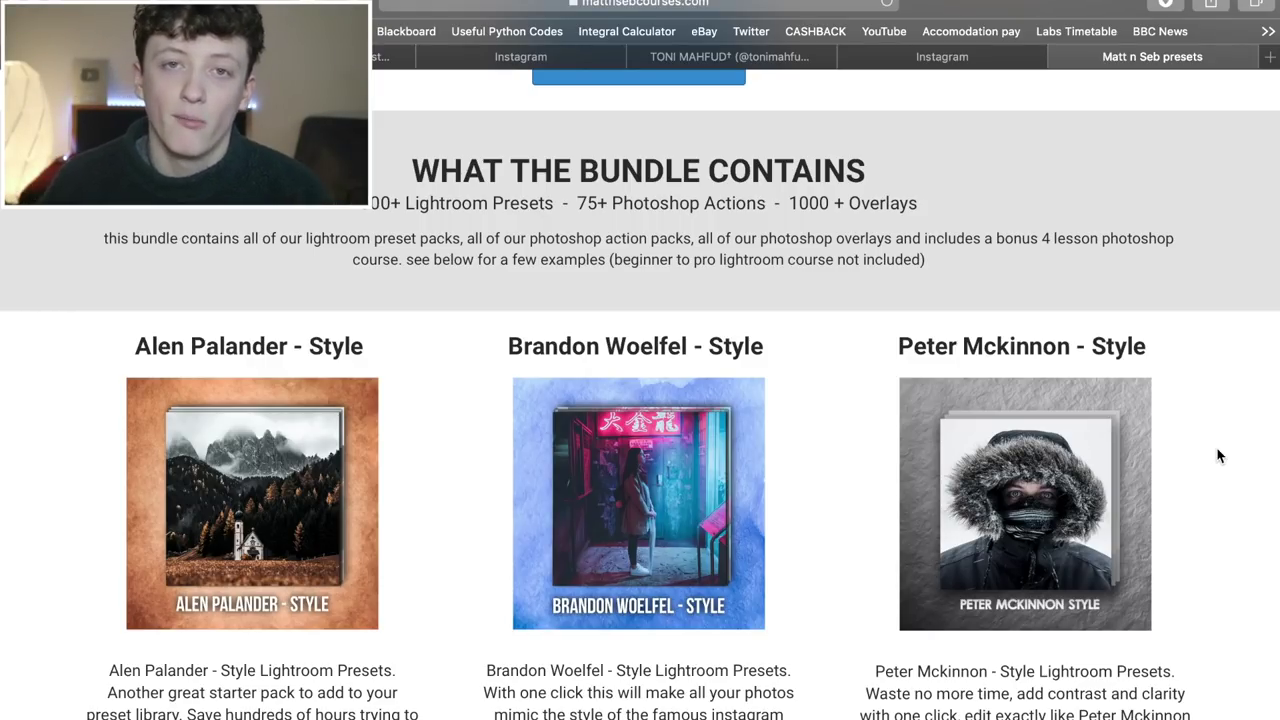
pyautogui.scroll(-5, 1218, 456)
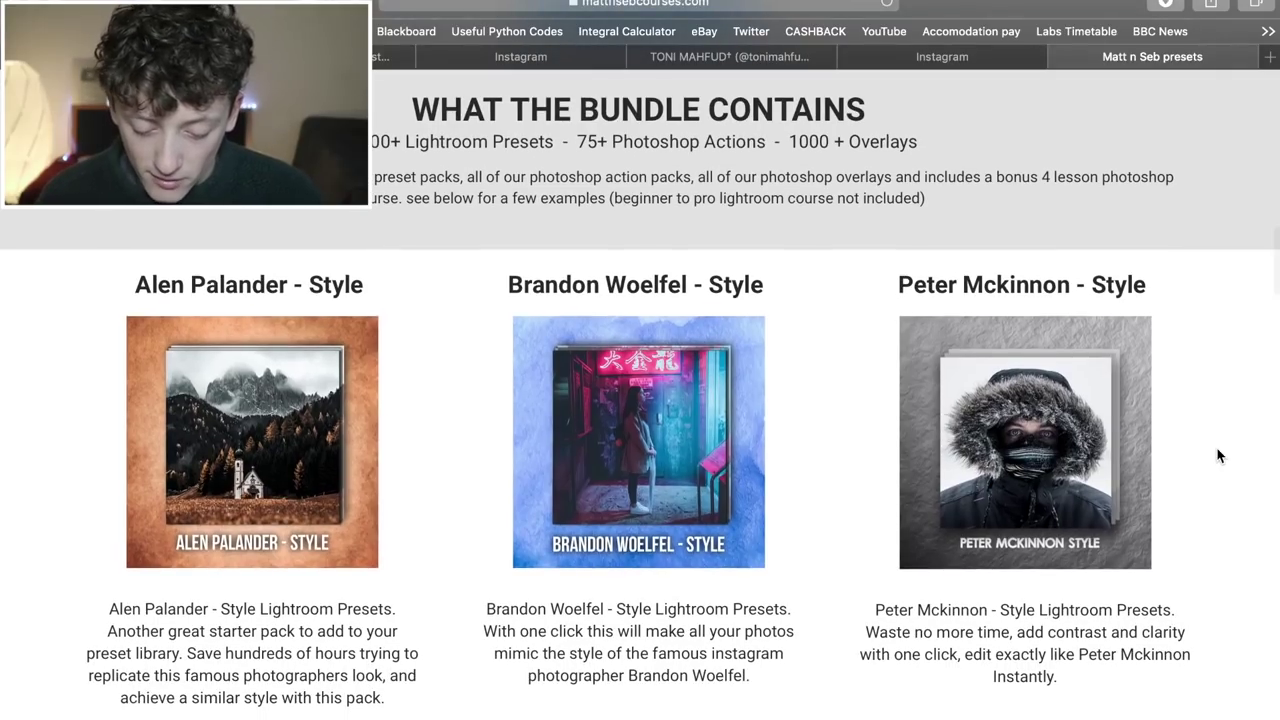
pyautogui.scroll(-3, 1218, 456)
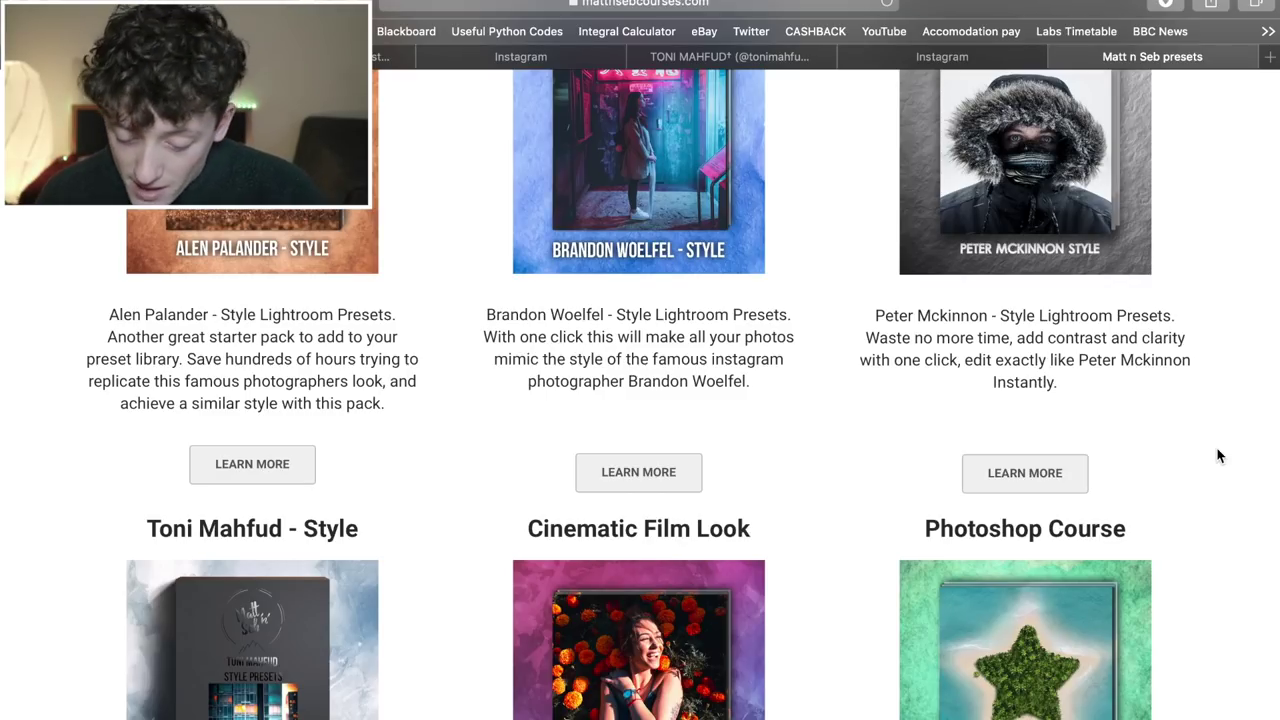
pyautogui.scroll(-2, 1218, 456)
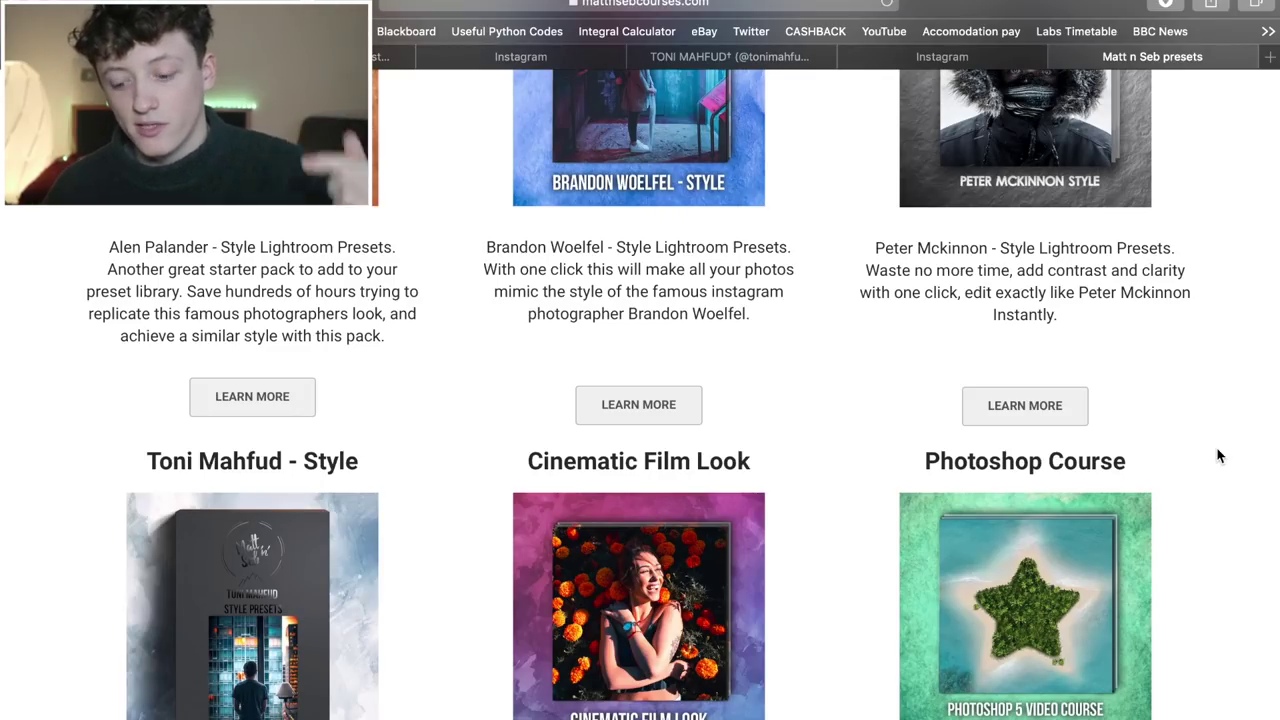
pyautogui.scroll(1, 1218, 456)
pyautogui.scroll(1, 1218, 456)
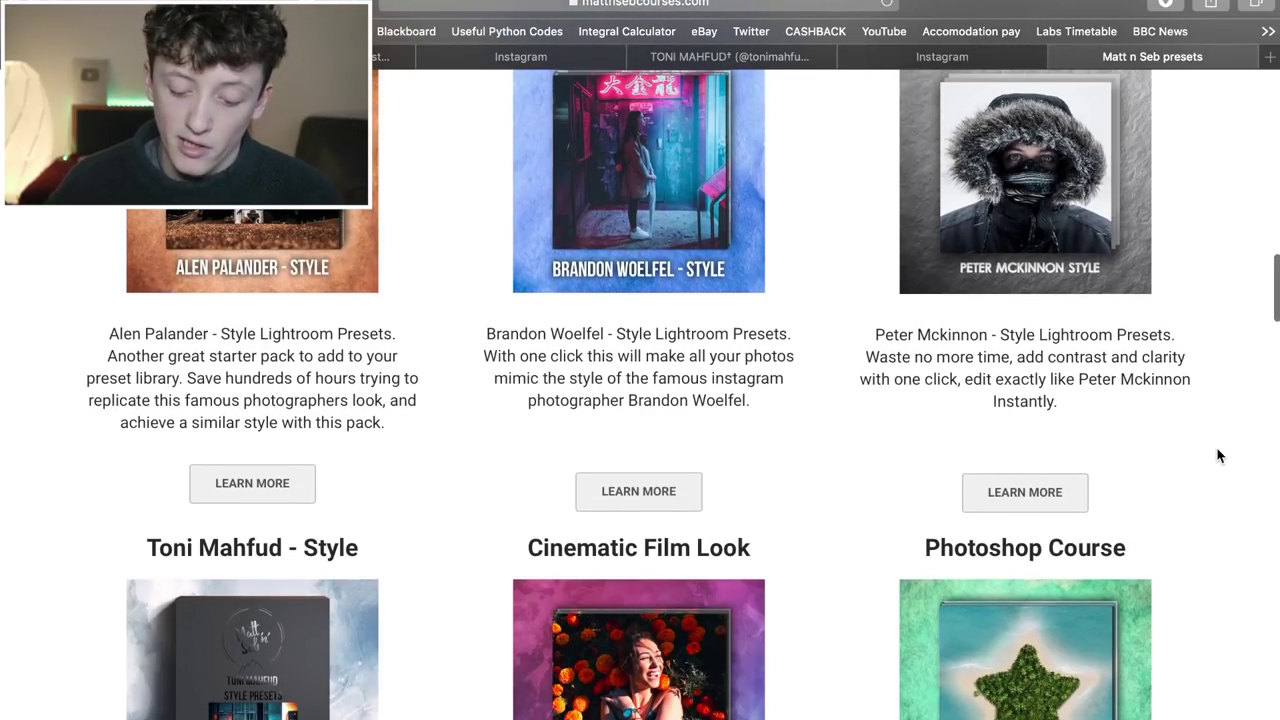
pyautogui.scroll(3, 1218, 456)
# Step: Review the student testimonials, before-and-after examples and channel statistics on the presets page, and return to the bundle offer
pyautogui.scroll(-10, 1218, 456)
pyautogui.scroll(-20, 1218, 456)
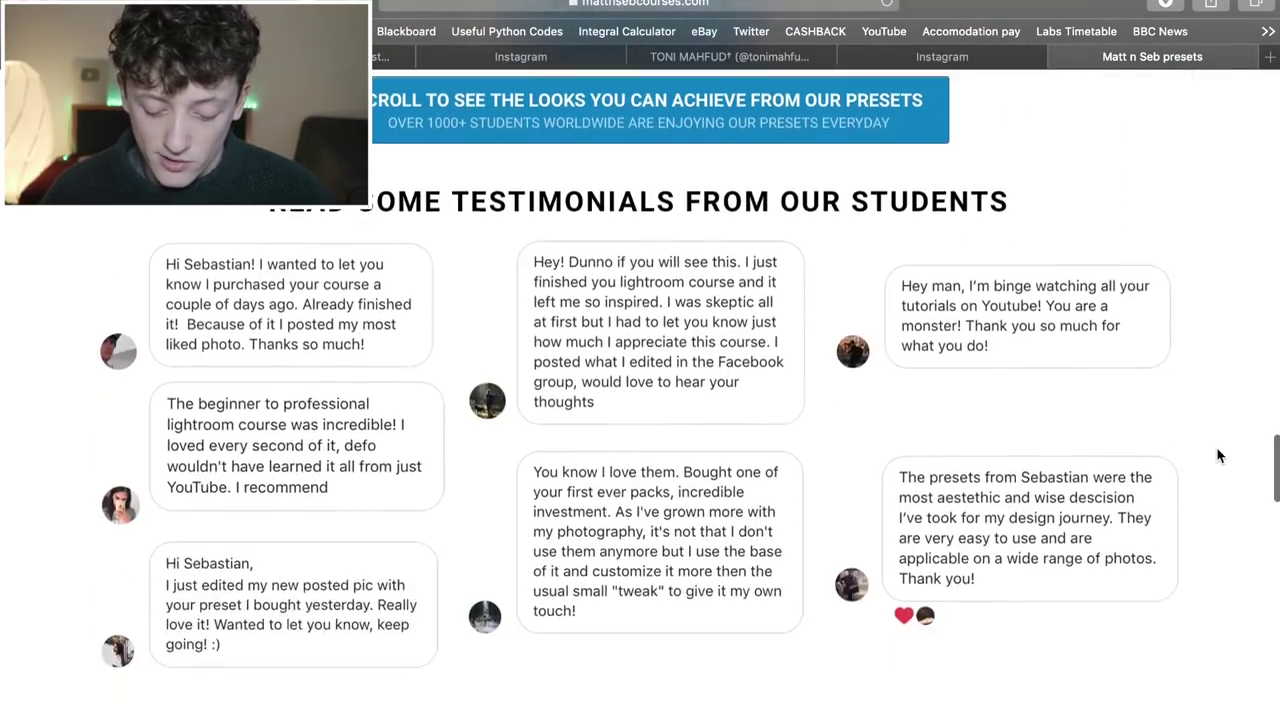
pyautogui.scroll(5, 1218, 456)
pyautogui.scroll(-10, 1218, 456)
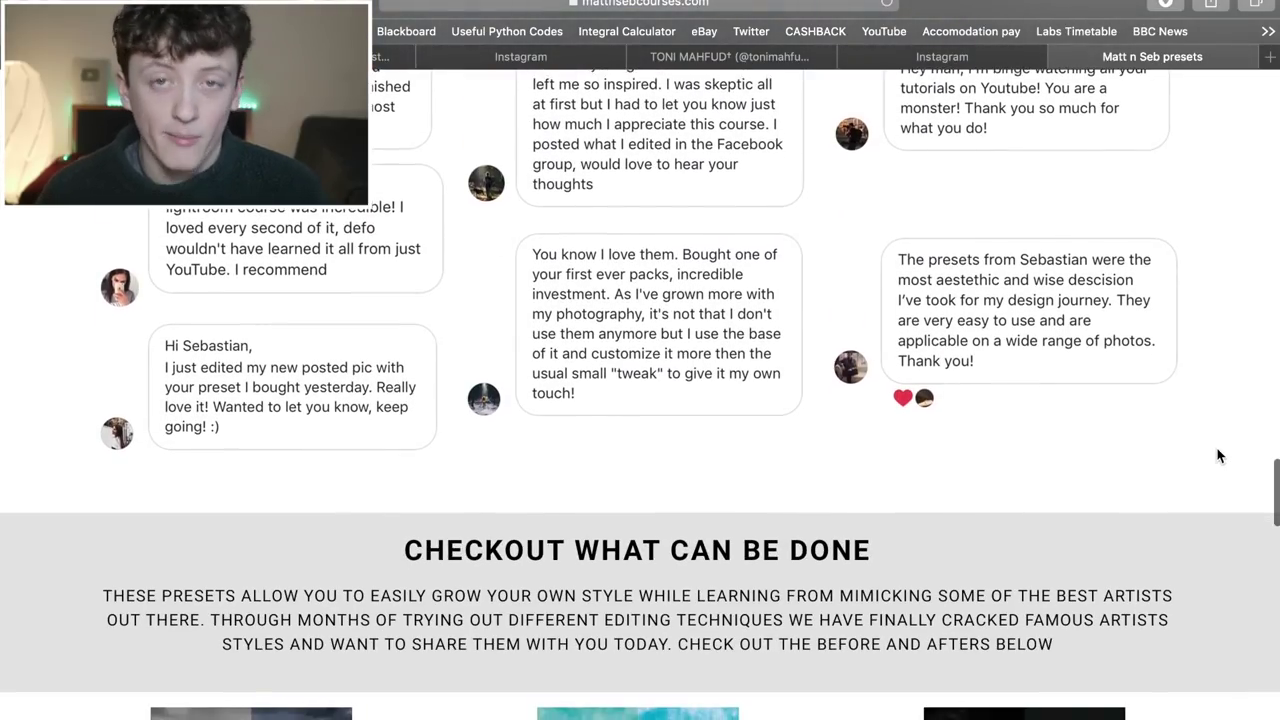
pyautogui.scroll(8, 1218, 456)
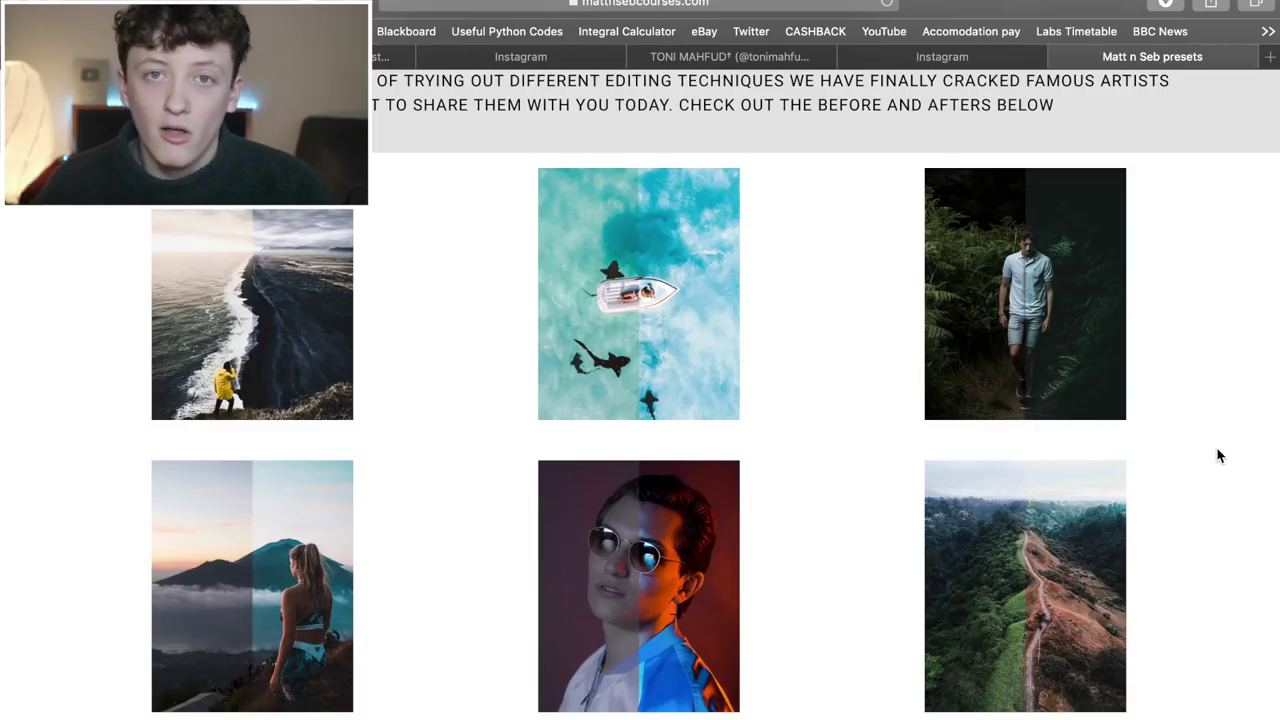
pyautogui.scroll(4, 1218, 456)
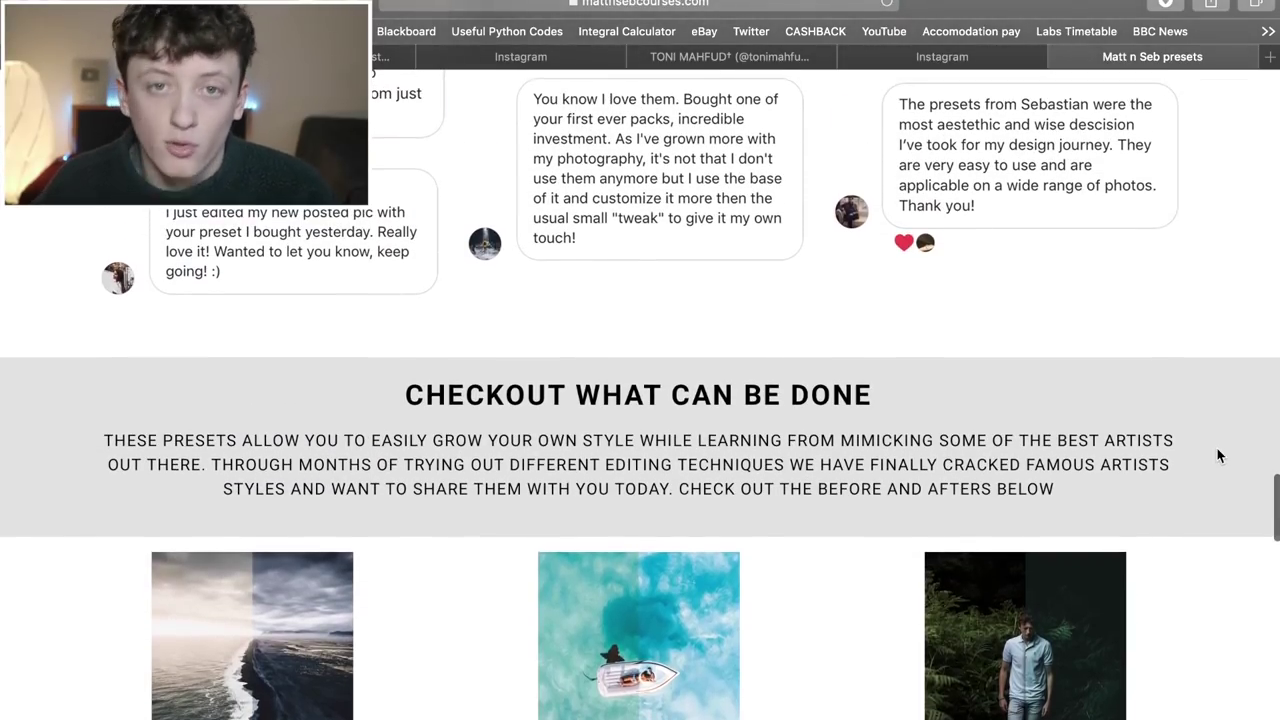
pyautogui.scroll(5, 1217, 456)
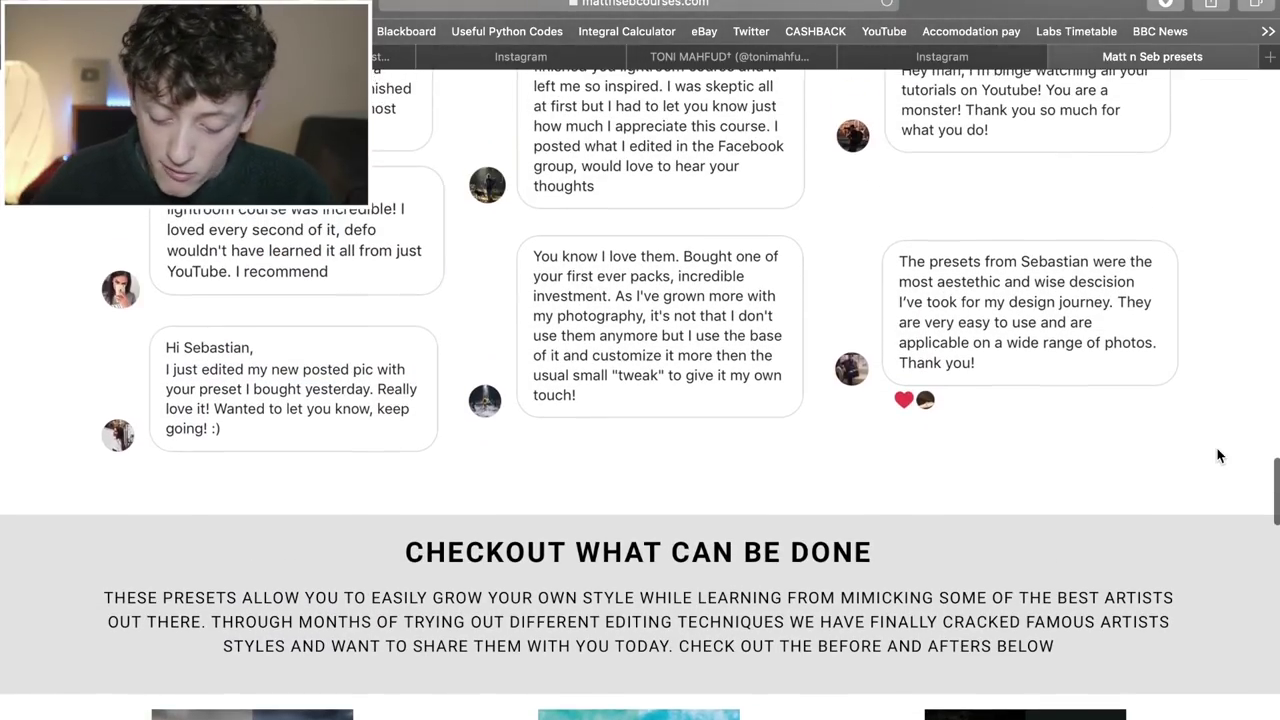
pyautogui.scroll(5, 1218, 456)
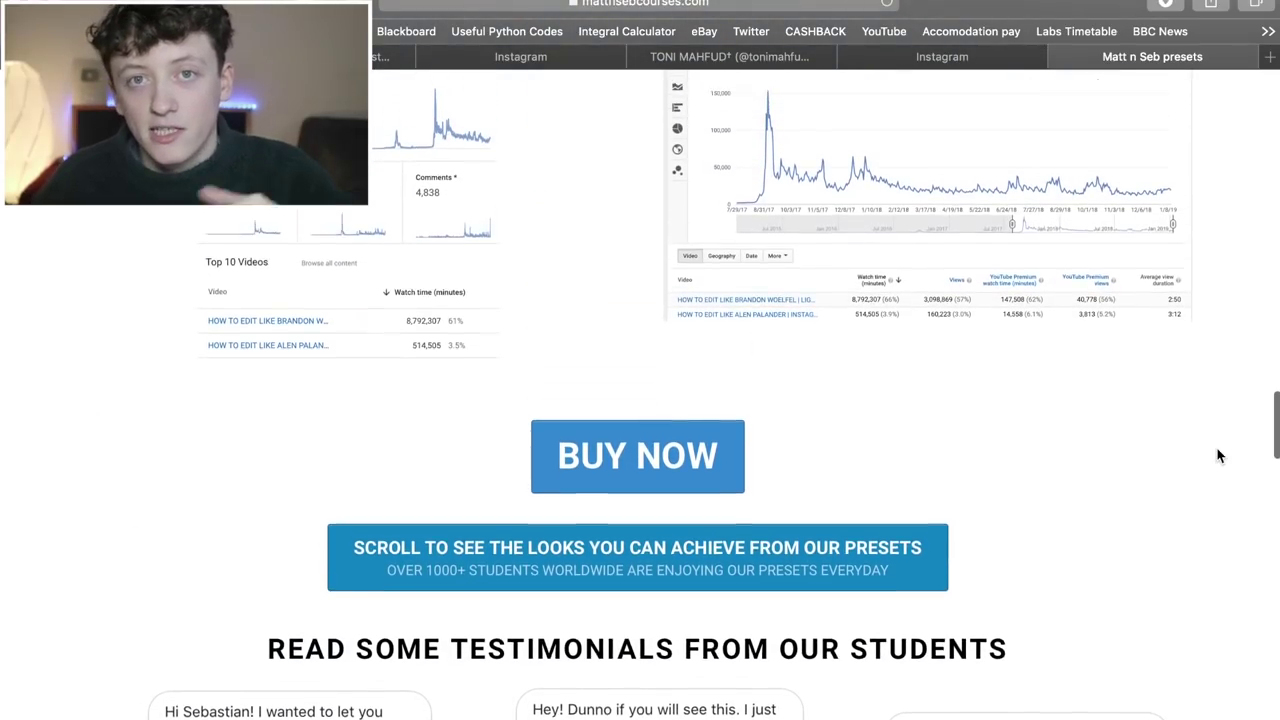
pyautogui.scroll(4, 1218, 456)
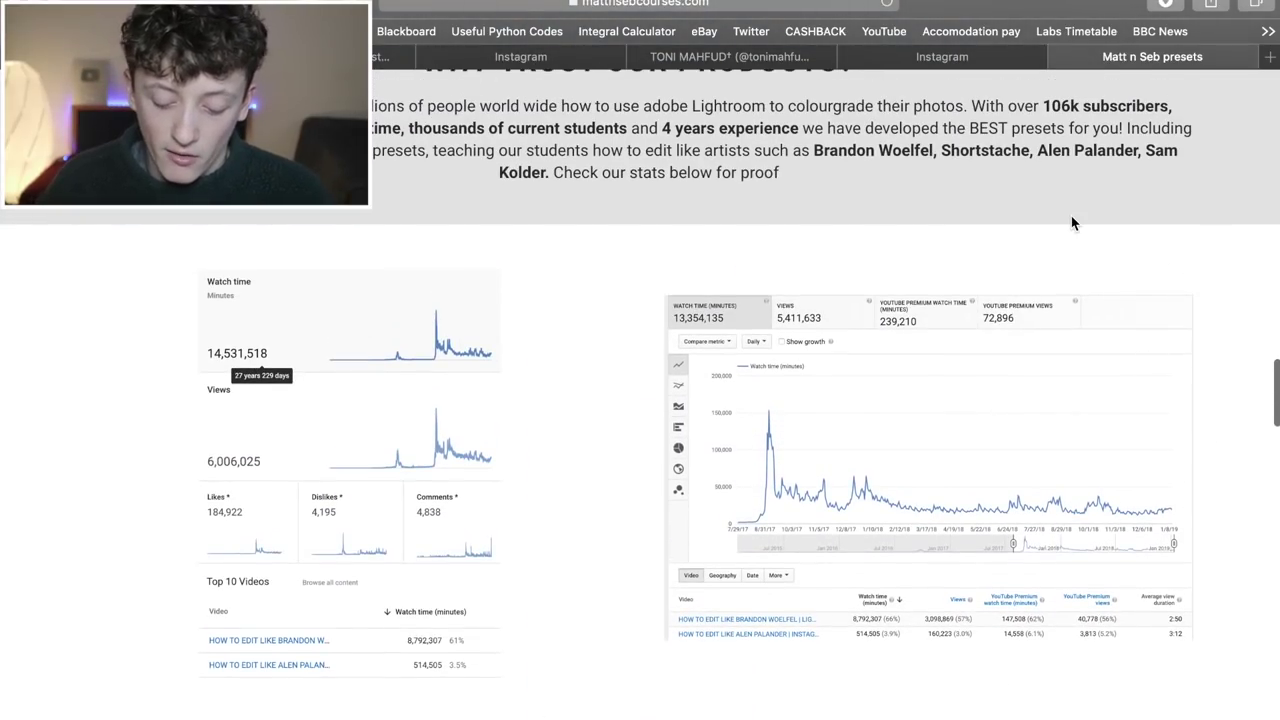
pyautogui.scroll(-15, 1071, 215)
pyautogui.scroll(5, 1071, 216)
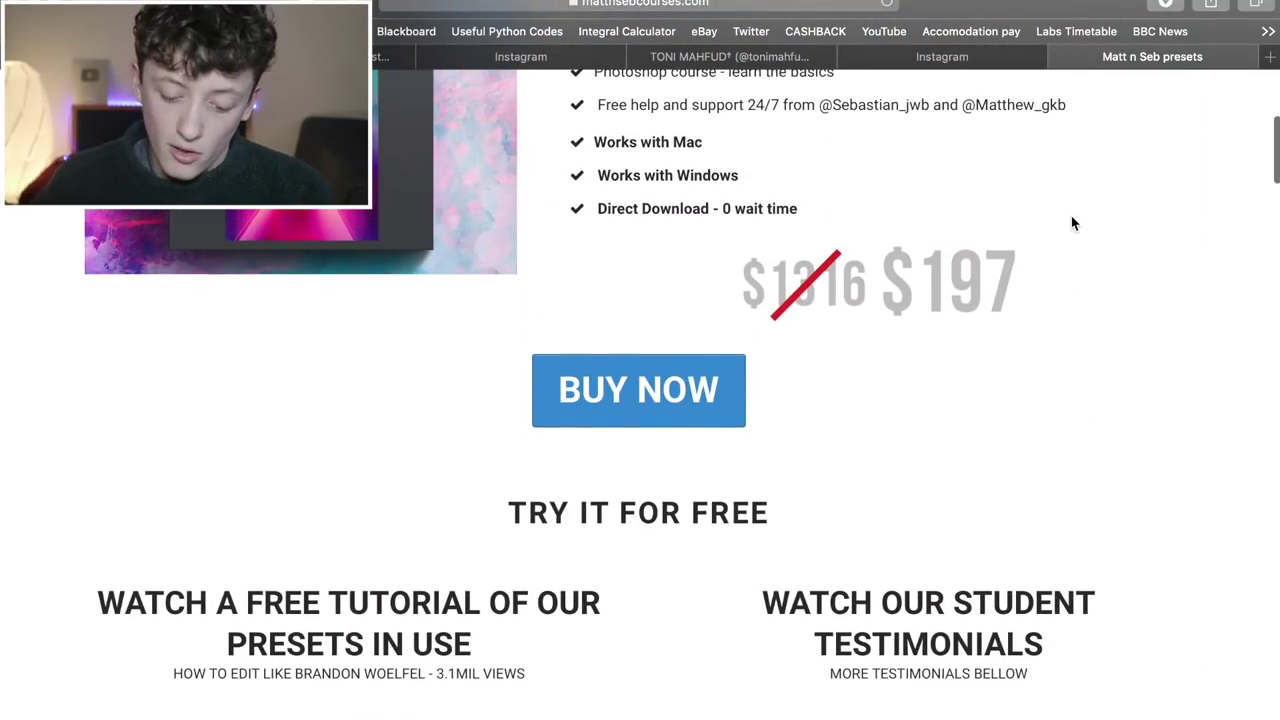
pyautogui.scroll(5, 1071, 222)
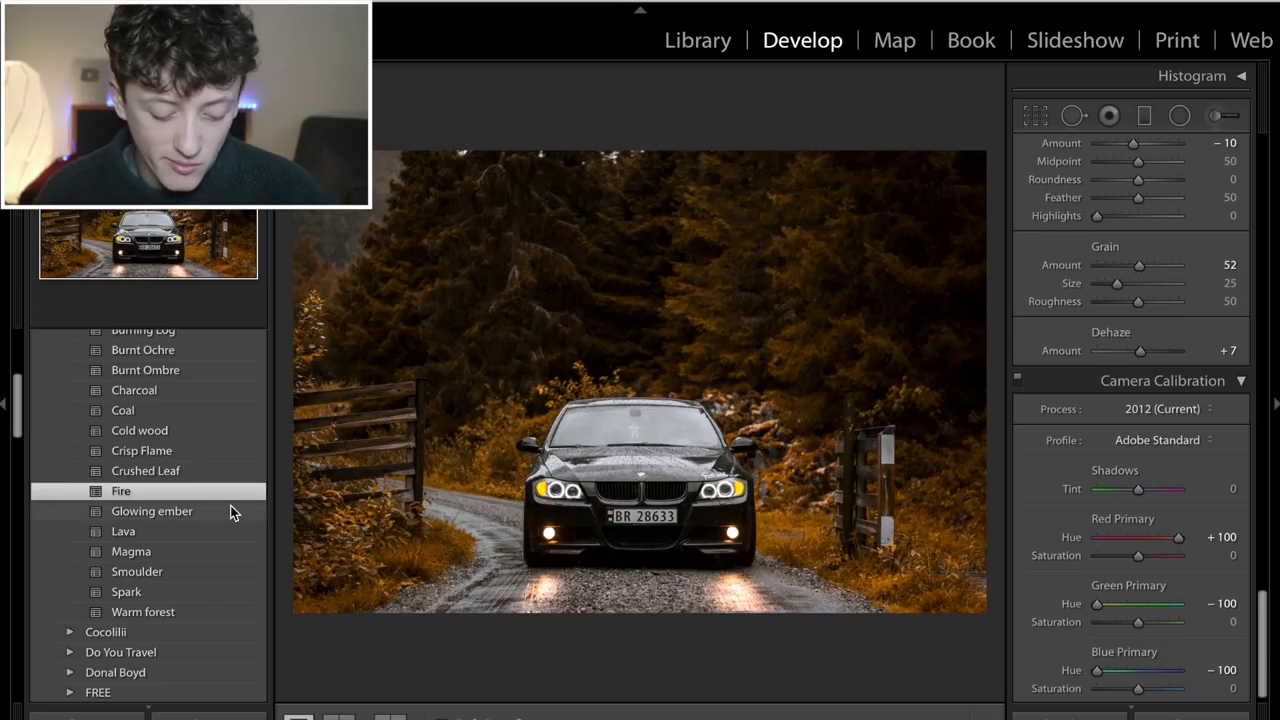
# Step: In Lightroom, try the Burnt Autumn preset Magma on the front-facing car photo and reset all its develop settings
pyautogui.scroll(2, 175, 495)
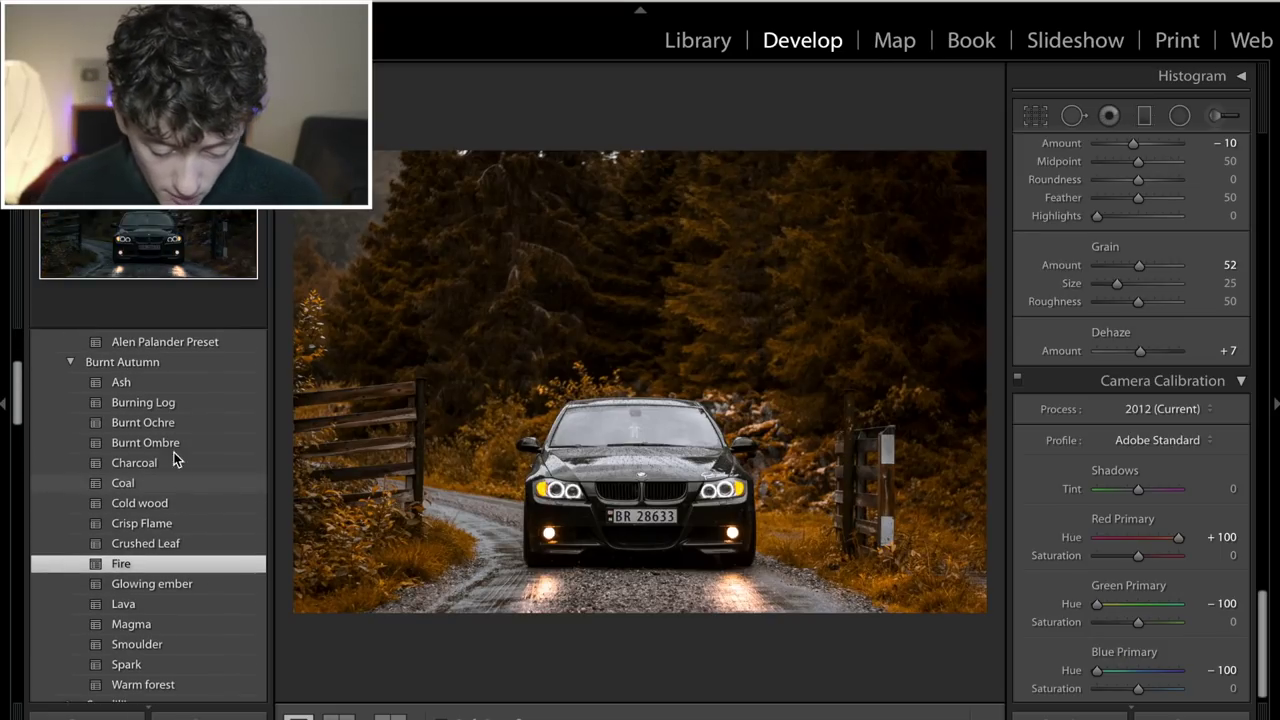
pyautogui.click(166, 625)
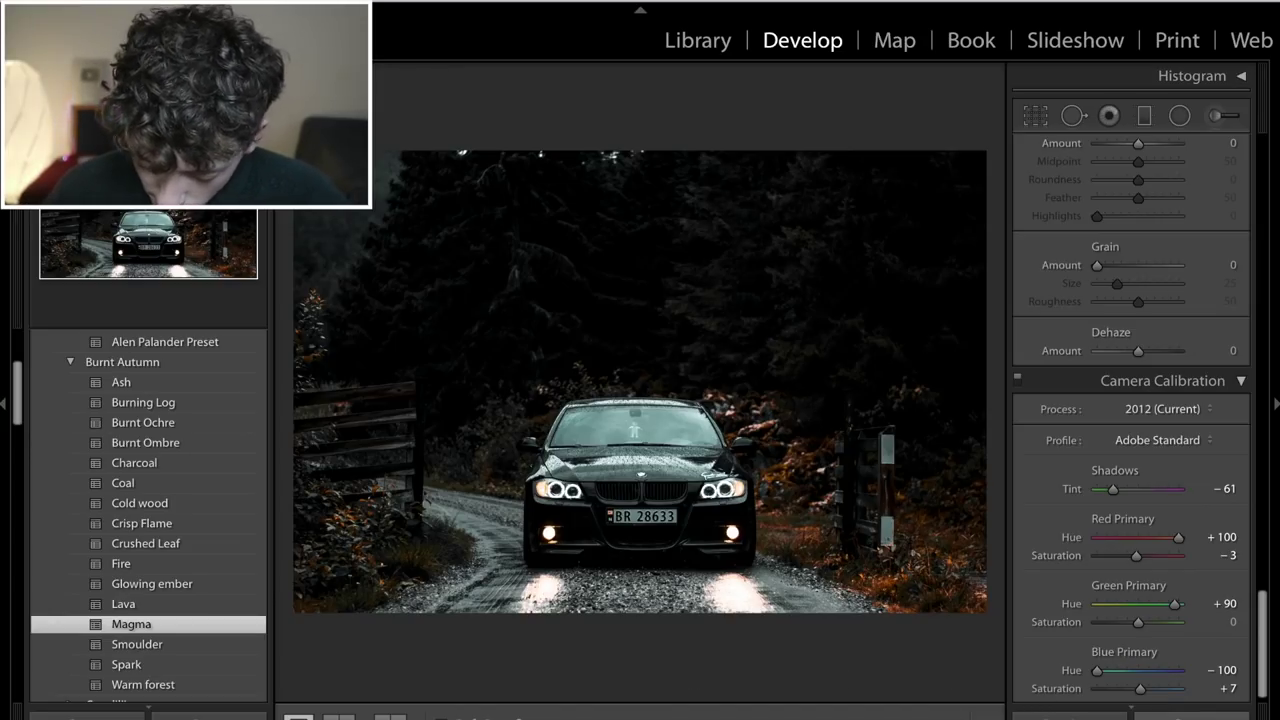
pyautogui.click(1192, 716)
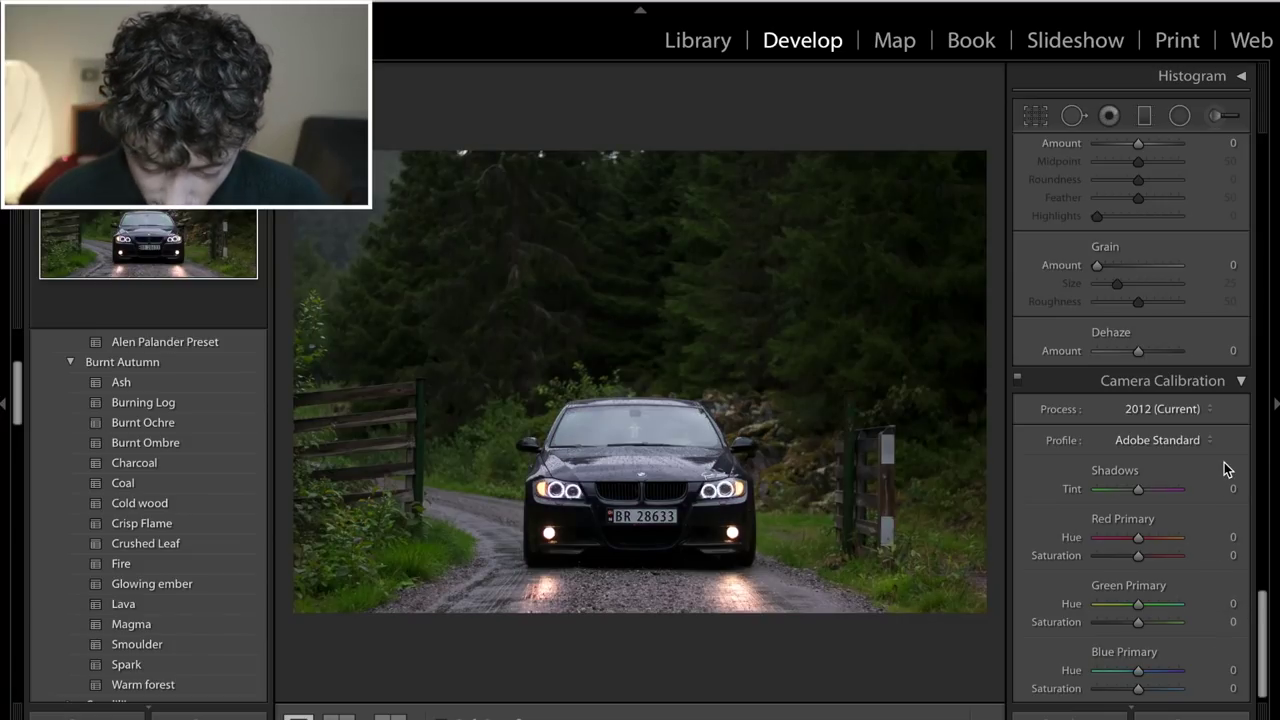
pyautogui.scroll(15, 1224, 462)
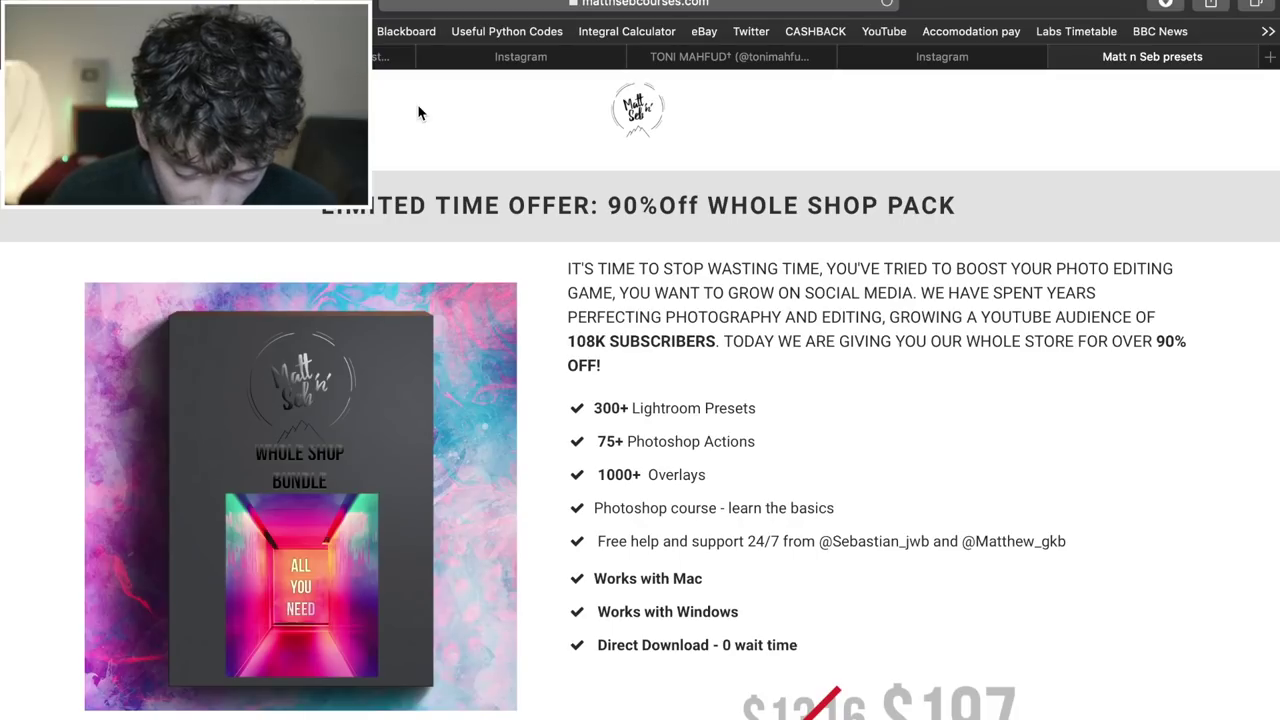
# Step: In the petermckinnon Instagram feed in the browser, examine the colours of the Vík village photo and the string-light portrait
pyautogui.hotkey('ctrl', 'shift', 'Tab')
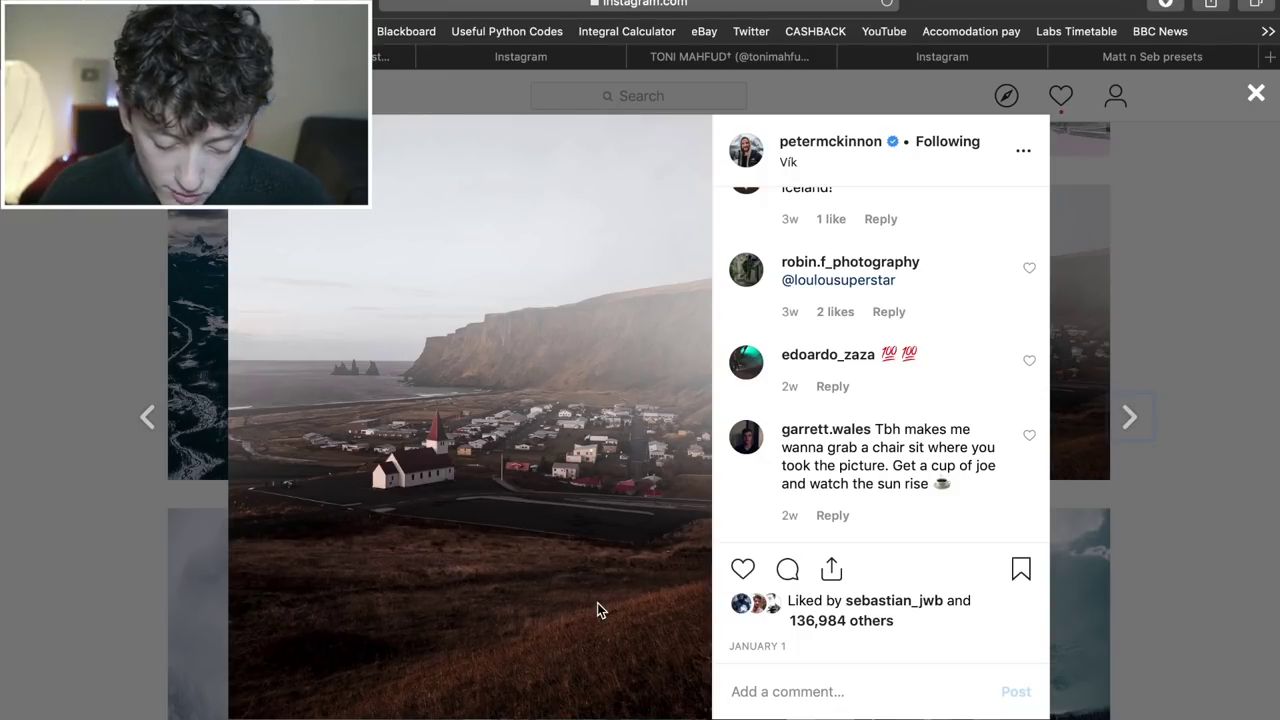
pyautogui.click(1197, 343)
pyautogui.scroll(-10, 1080, 534)
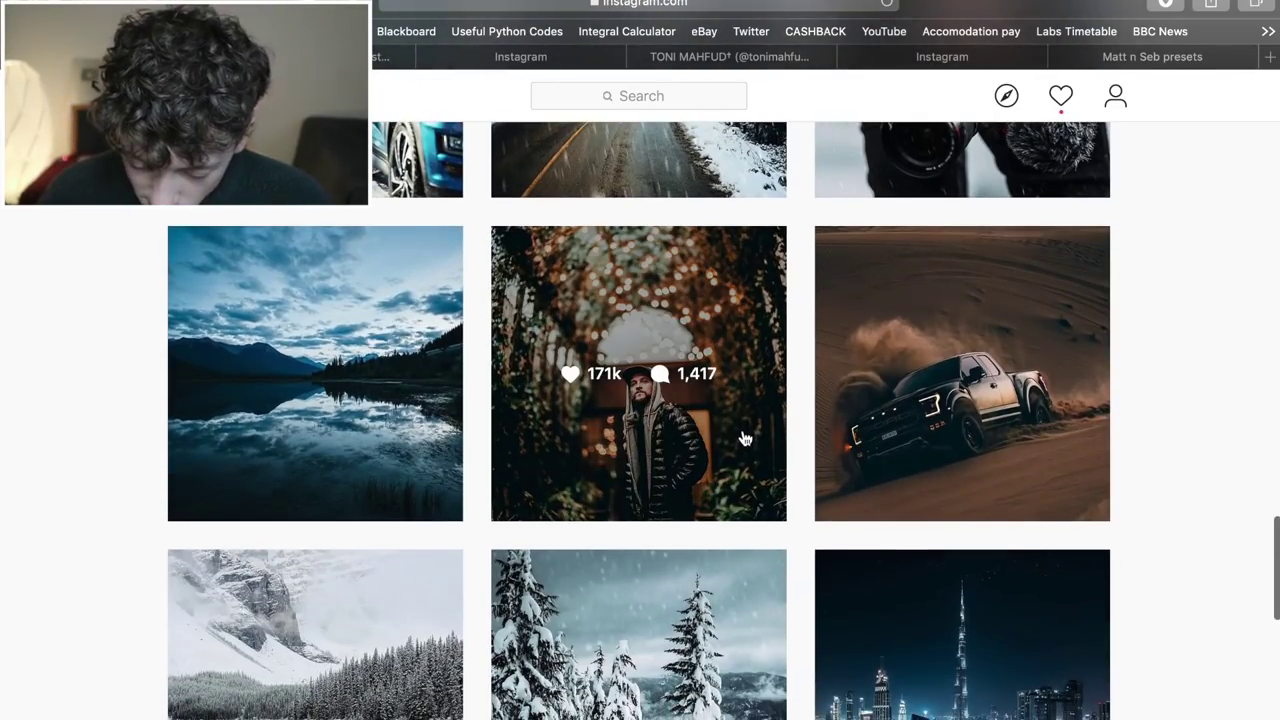
pyautogui.click(745, 438)
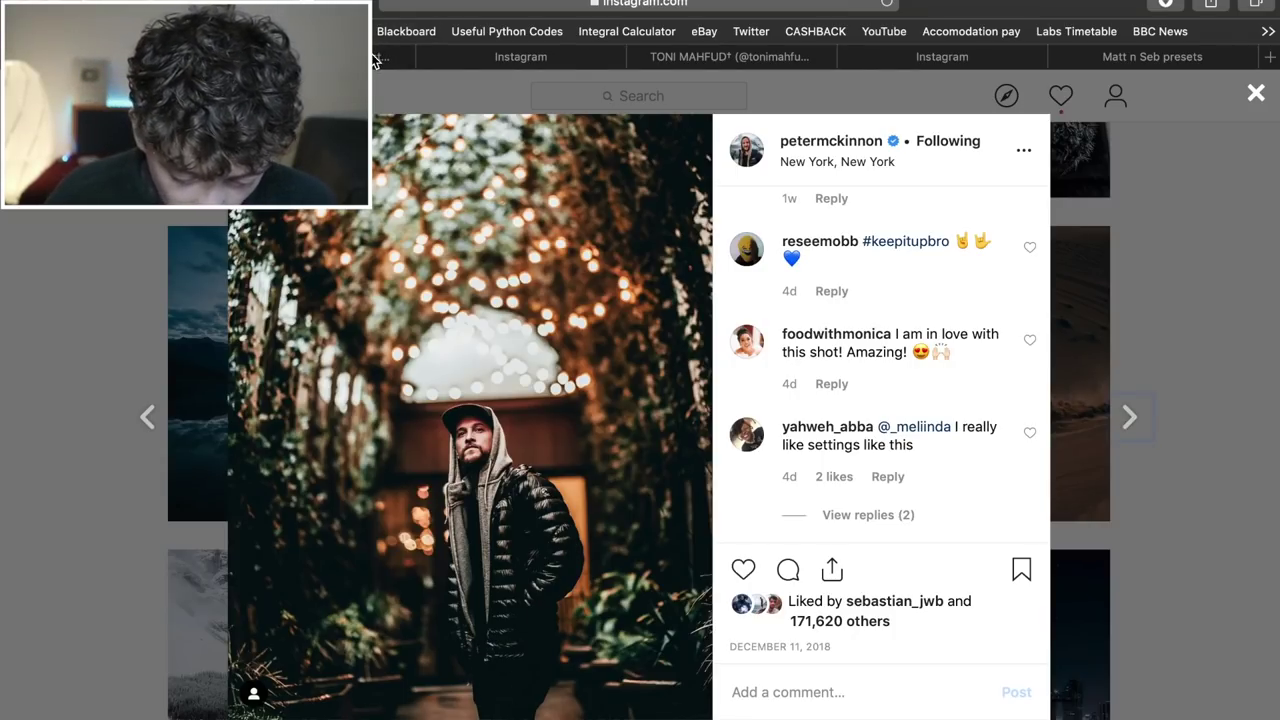
# Step: Examine the luizclas Instagram grid and go through the photos in the orange-dress carousel post
pyautogui.press('Right')
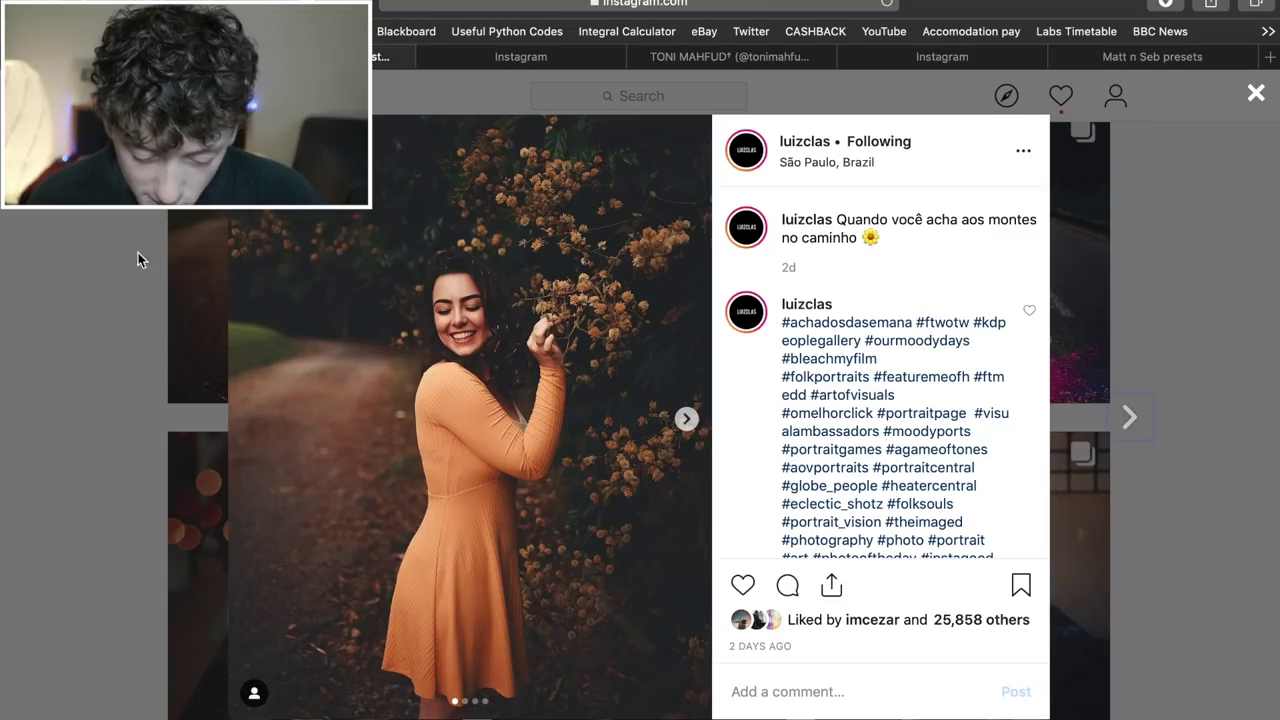
pyautogui.click(120, 290)
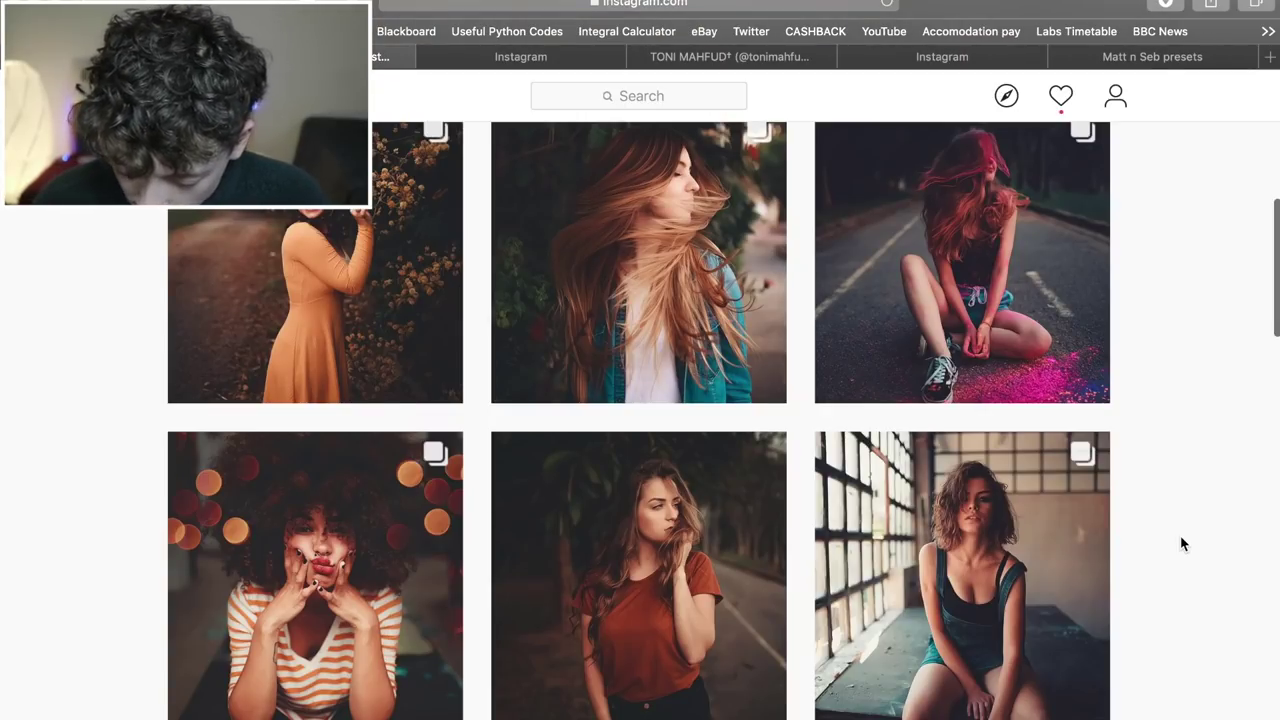
pyautogui.scroll(2, 1180, 543)
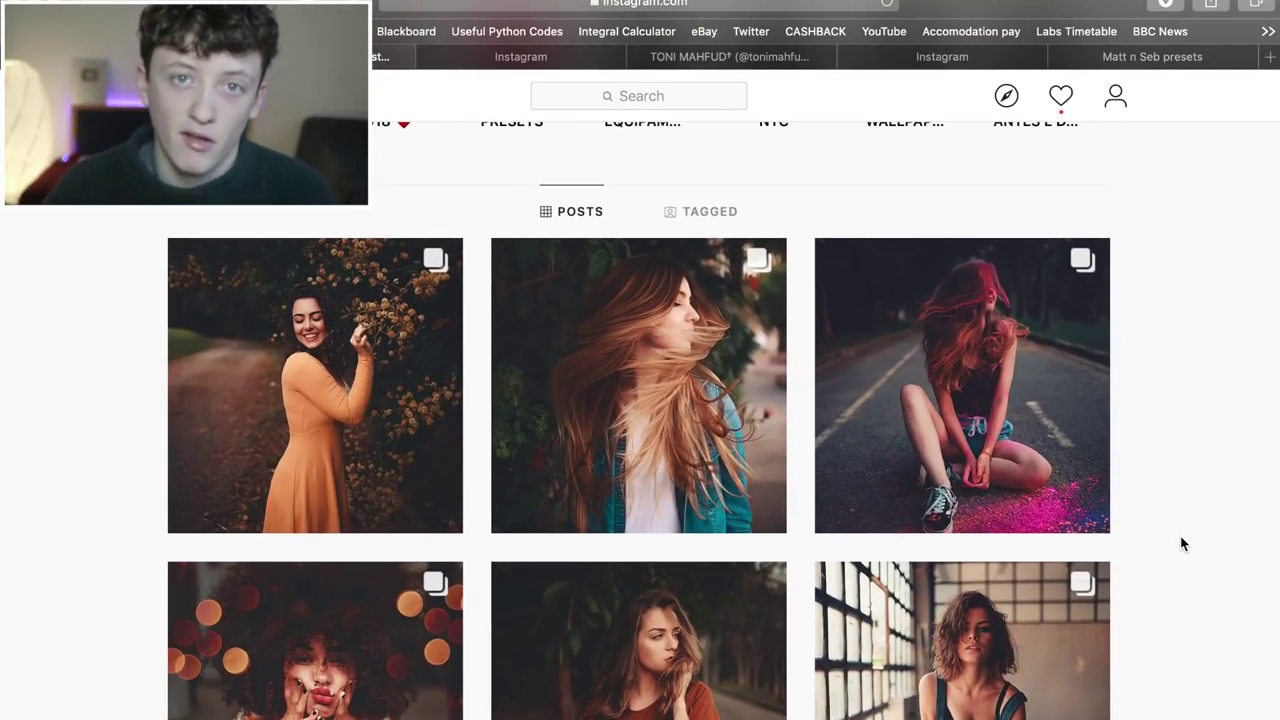
pyautogui.scroll(-2, 1180, 537)
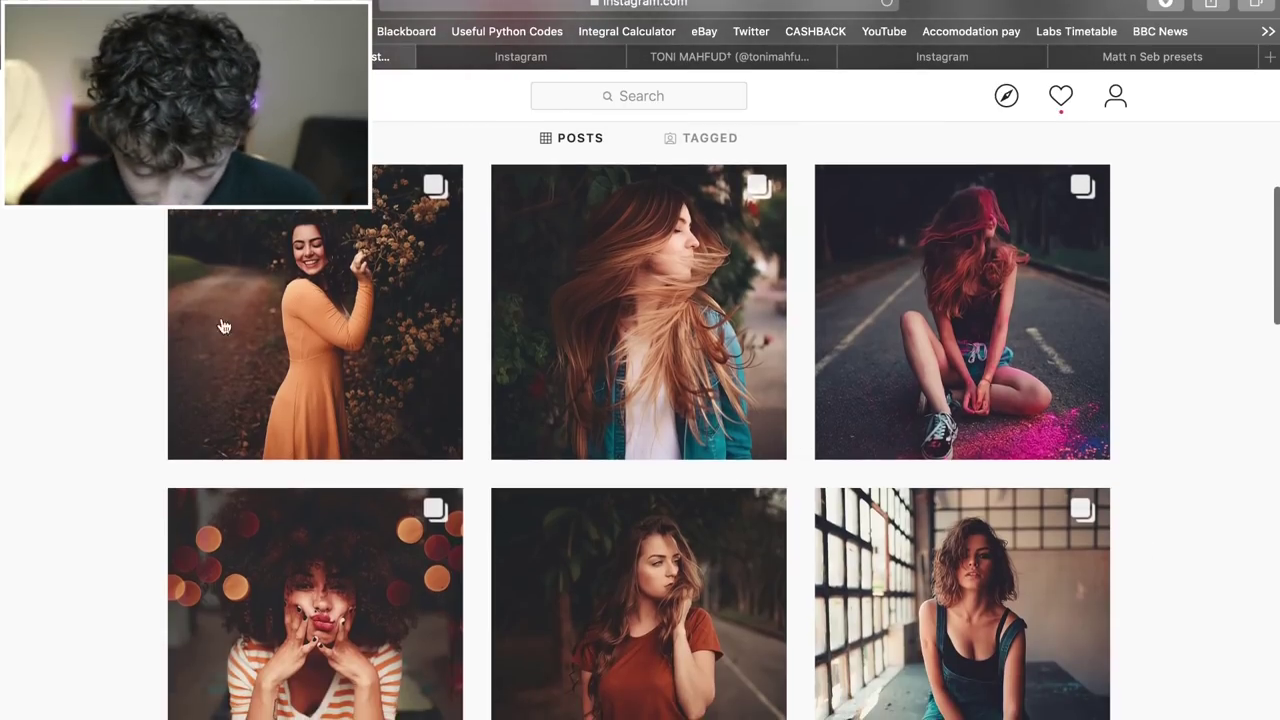
pyautogui.click(423, 400)
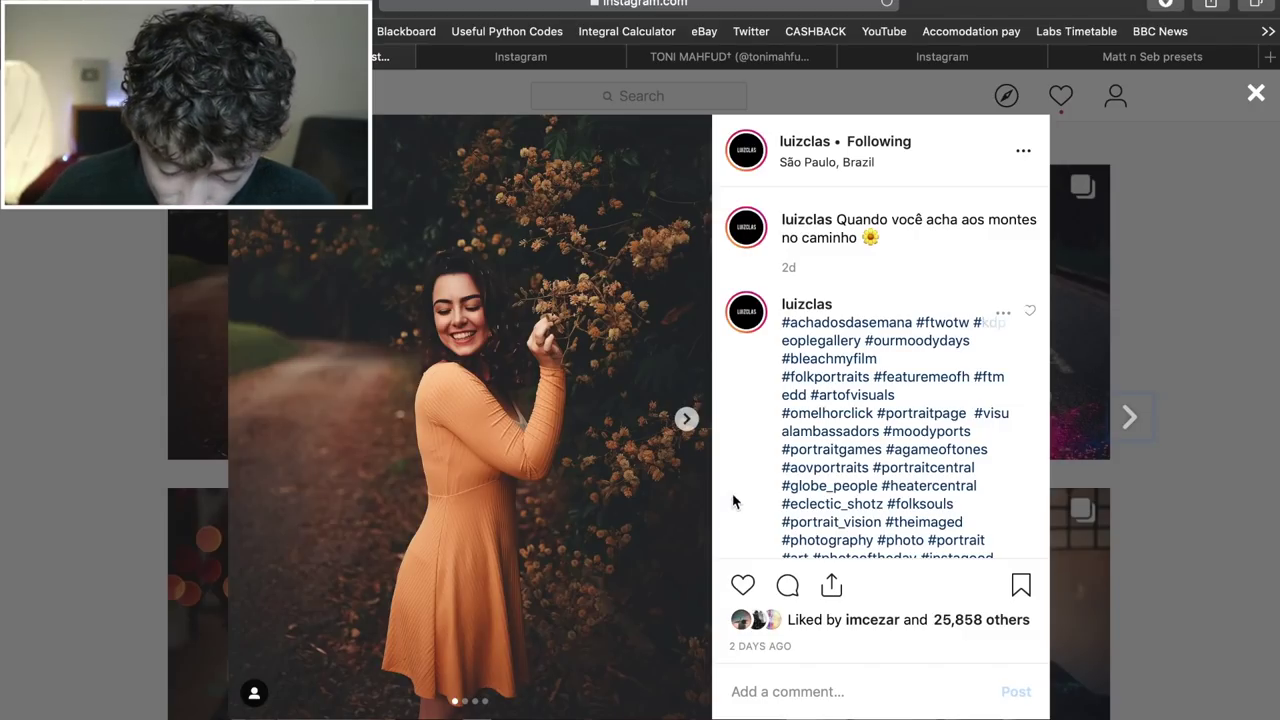
pyautogui.click(693, 423)
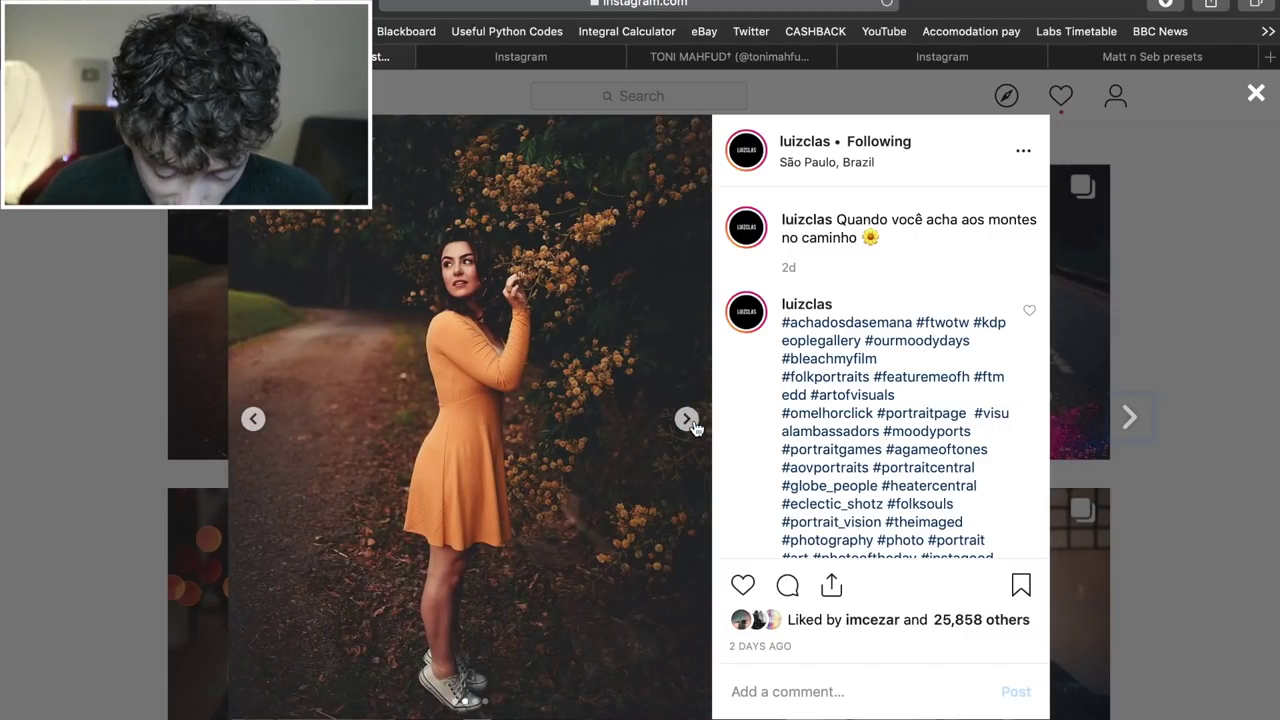
pyautogui.click(690, 421)
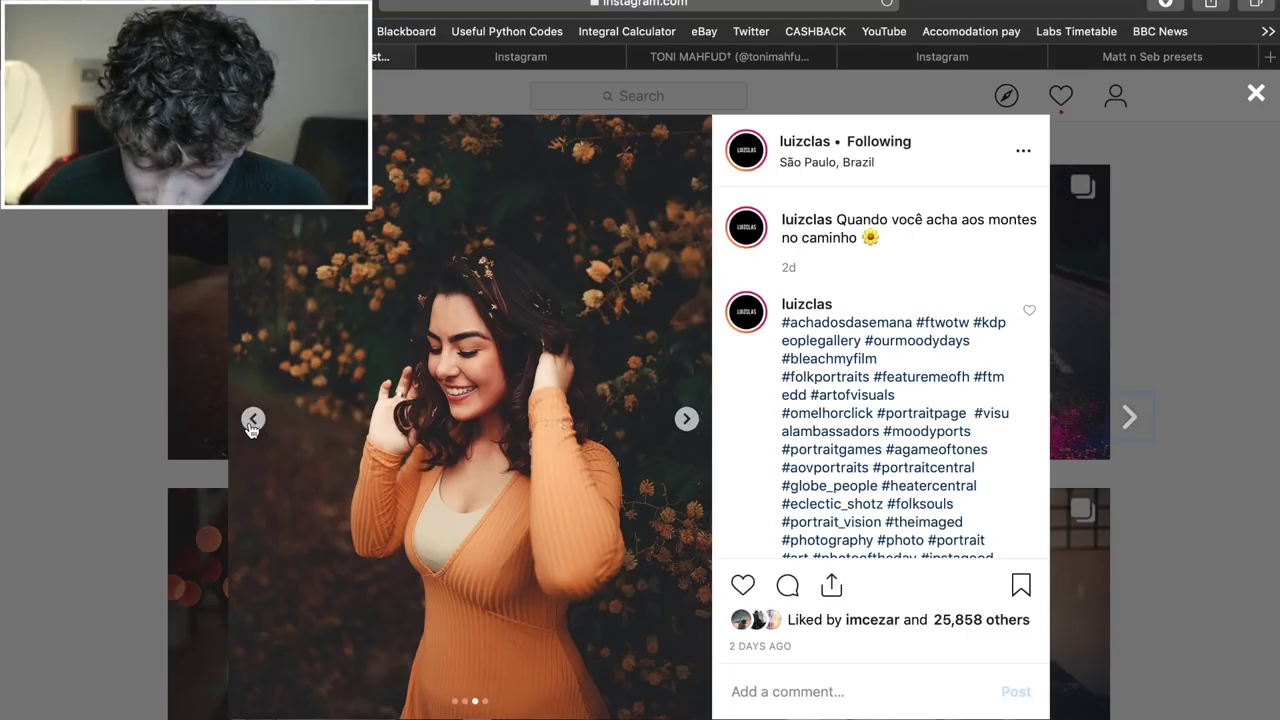
pyautogui.click(252, 423)
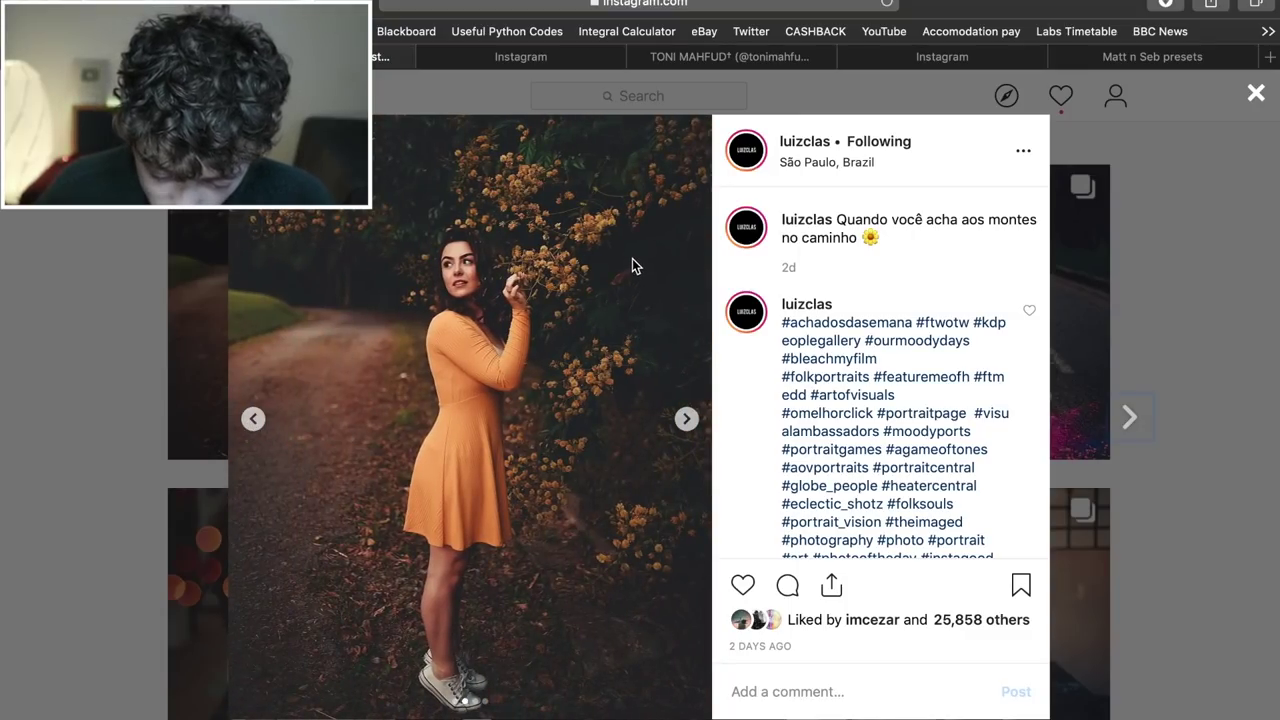
# Step: Compare the reference posts of alenpalander (black Mercedes), tonimahfud (desert portrait) and olegcricket (Horseshoe Bend)
pyautogui.click(515, 57)
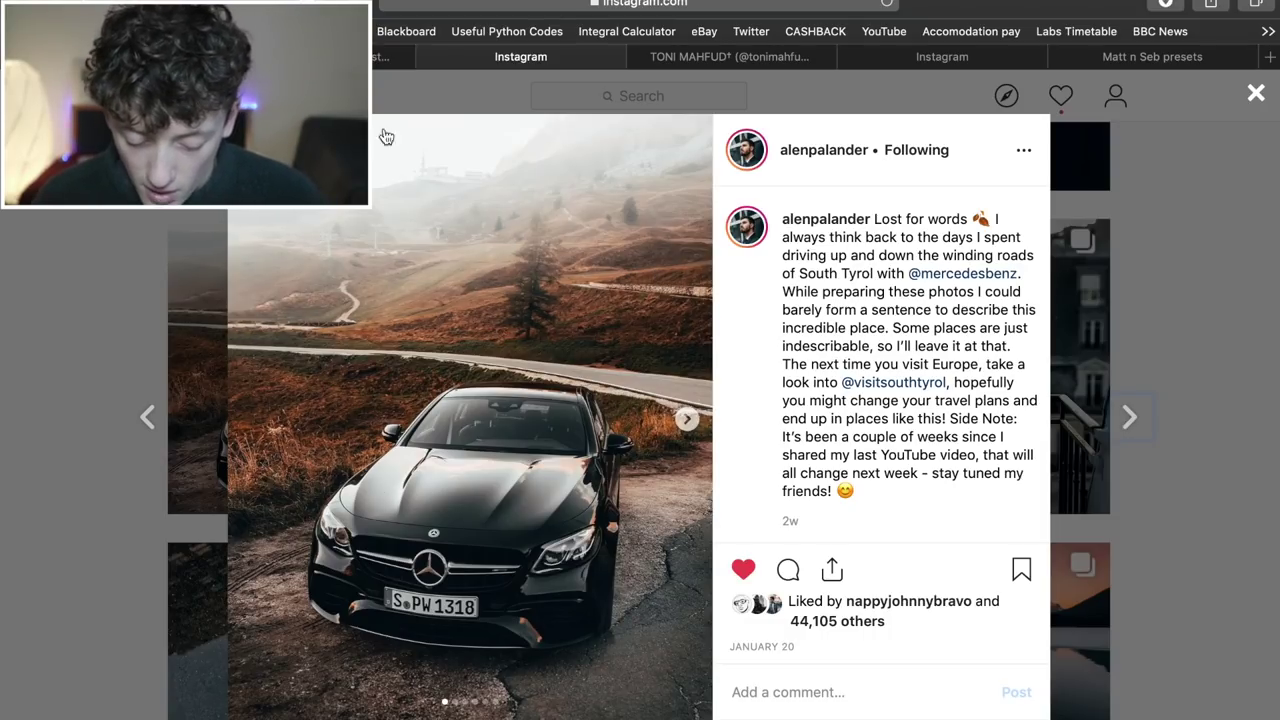
pyautogui.click(742, 58)
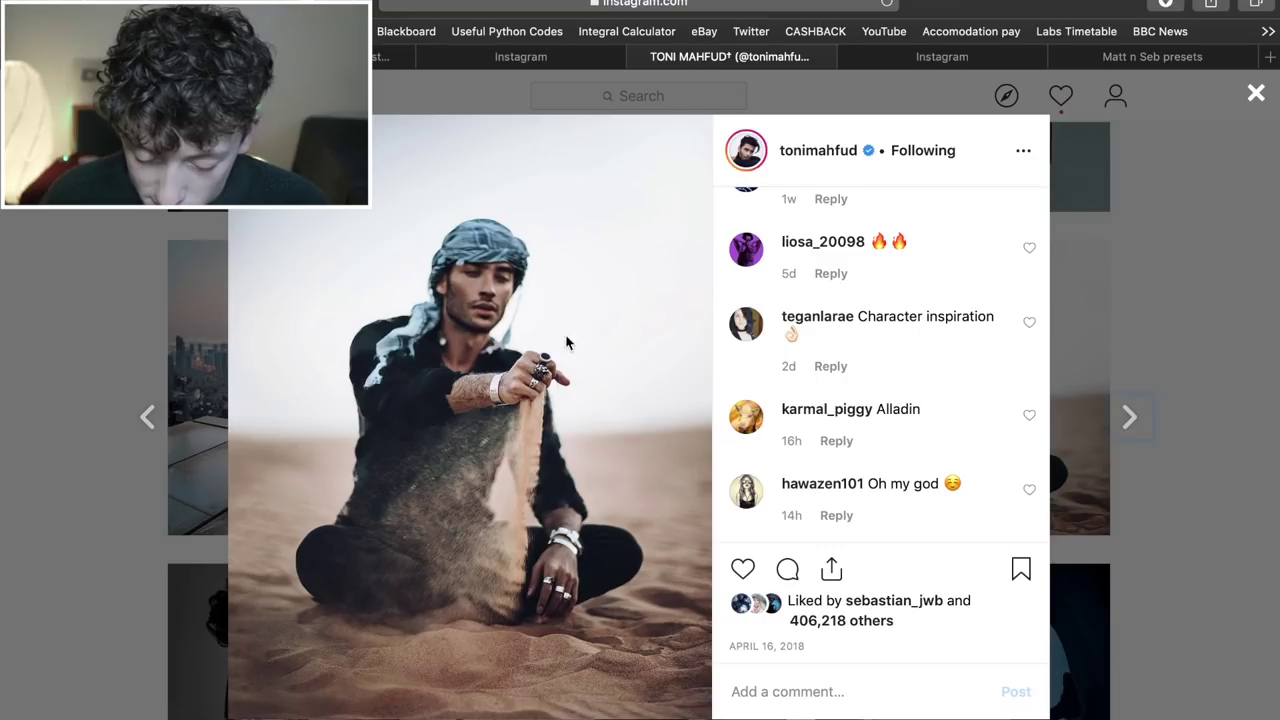
pyautogui.click(918, 57)
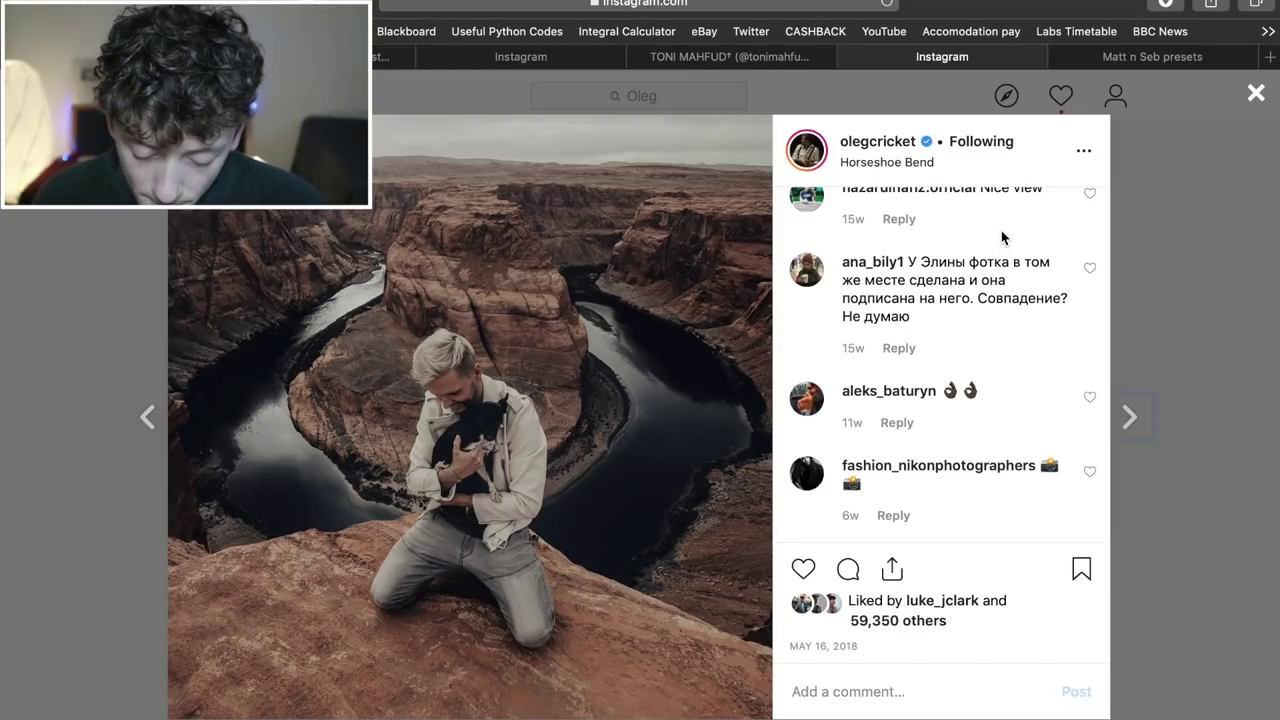
# Step: Switch to Lightroom and set the car photo's Temp to 6,175, Exposure to +0.10 and Contrast to -5
pyautogui.press('super+Tab')
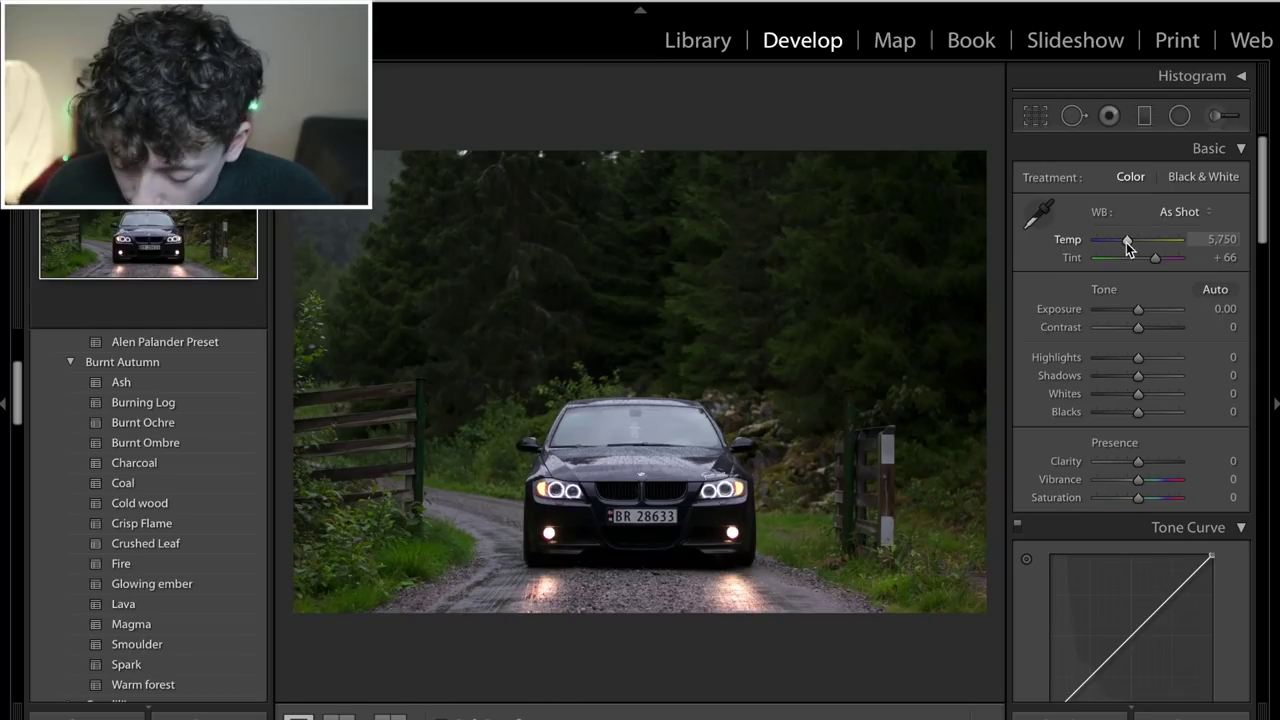
pyautogui.moveTo(1126, 242); pyautogui.dragTo(1131, 247)
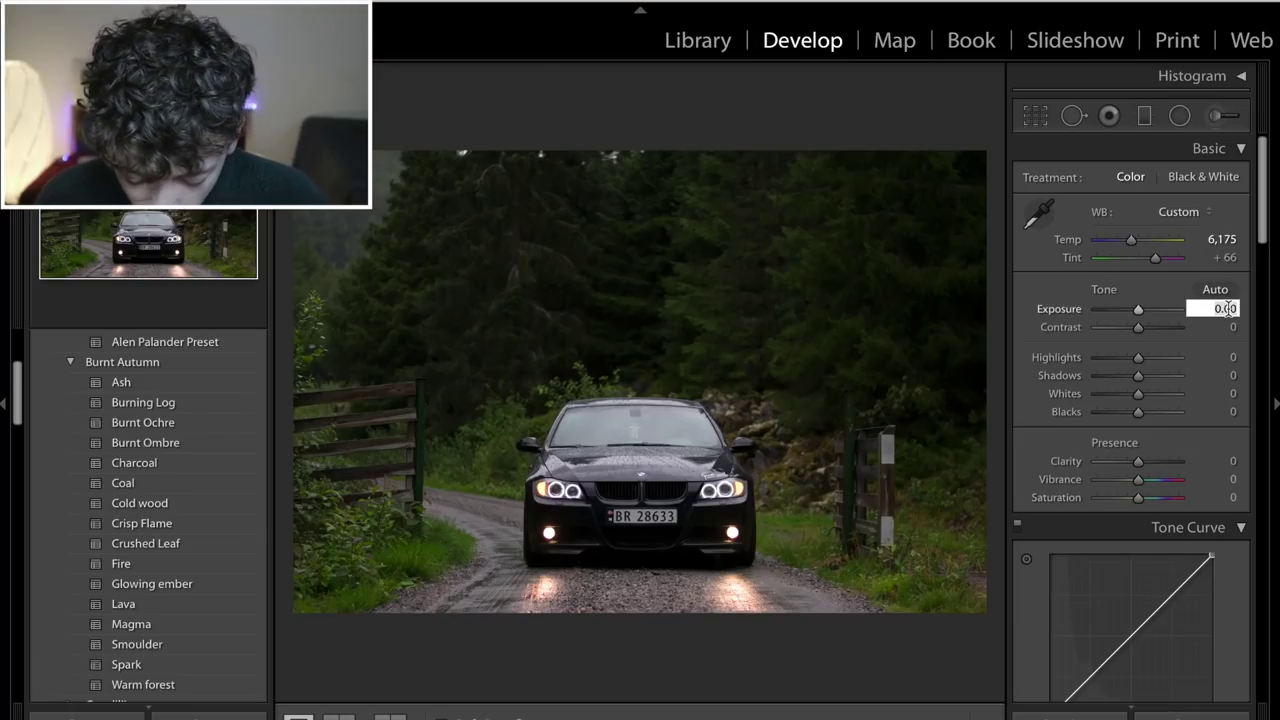
pyautogui.write('0.1')
pyautogui.press('Return')
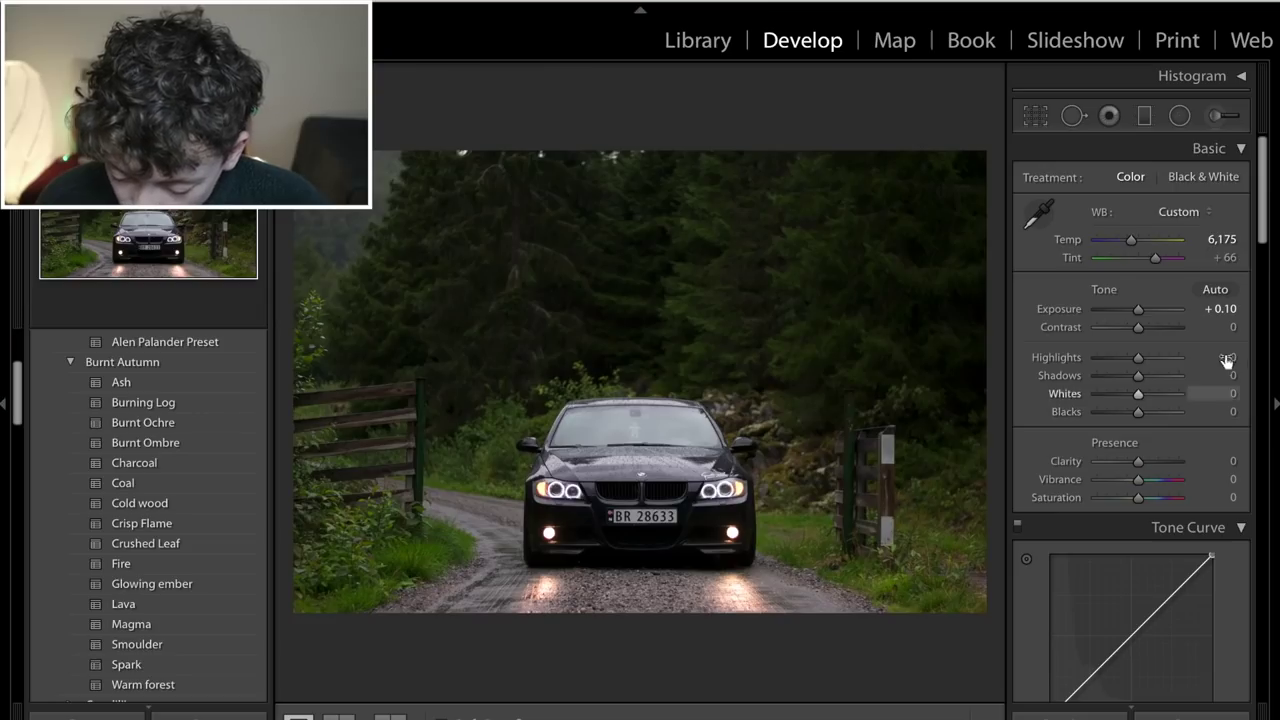
pyautogui.click(1232, 327)
pyautogui.write('-8')
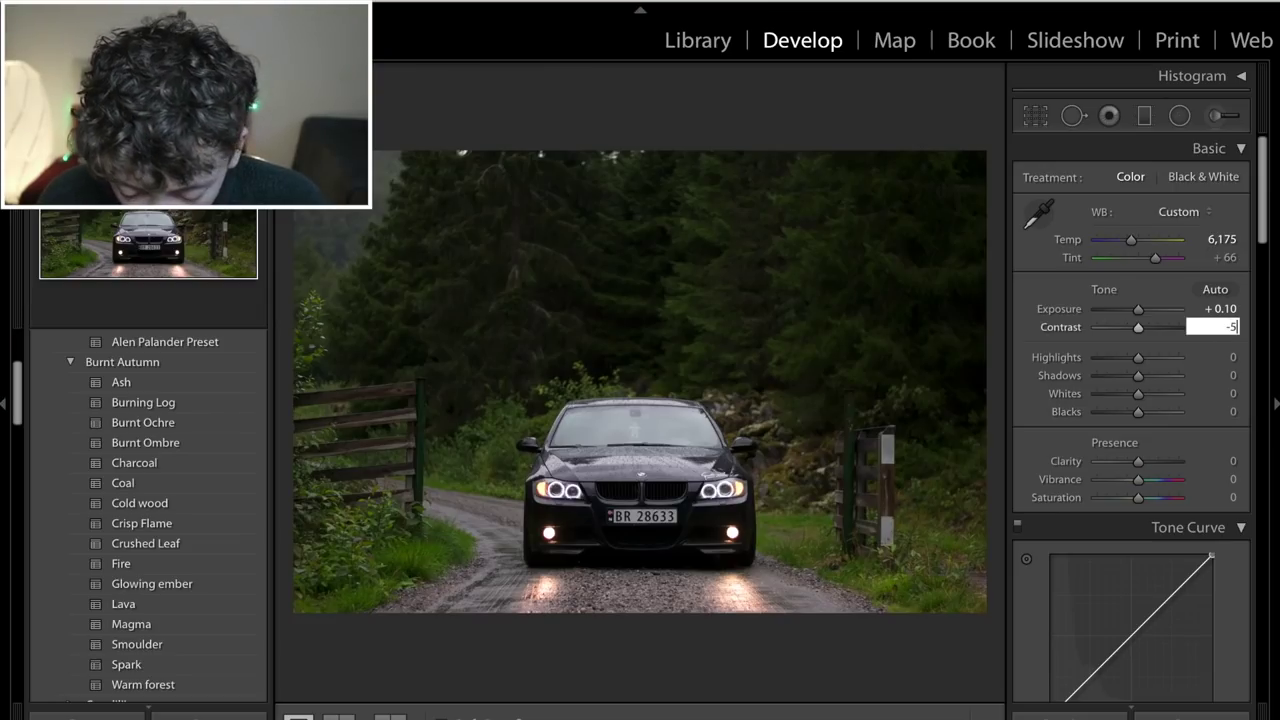
pyautogui.press('Return')
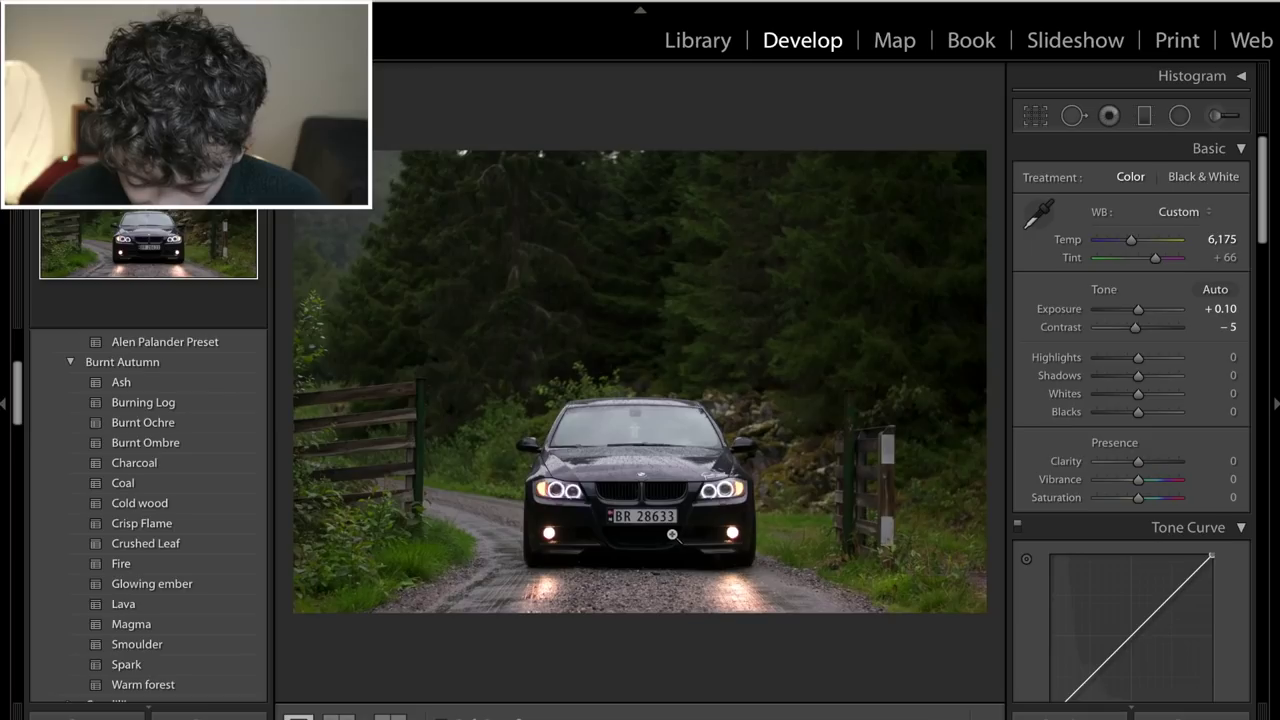
# Step: Try Shadows at +80 and at about -18 on the car photo, resetting the slider each time
pyautogui.click(1164, 378)
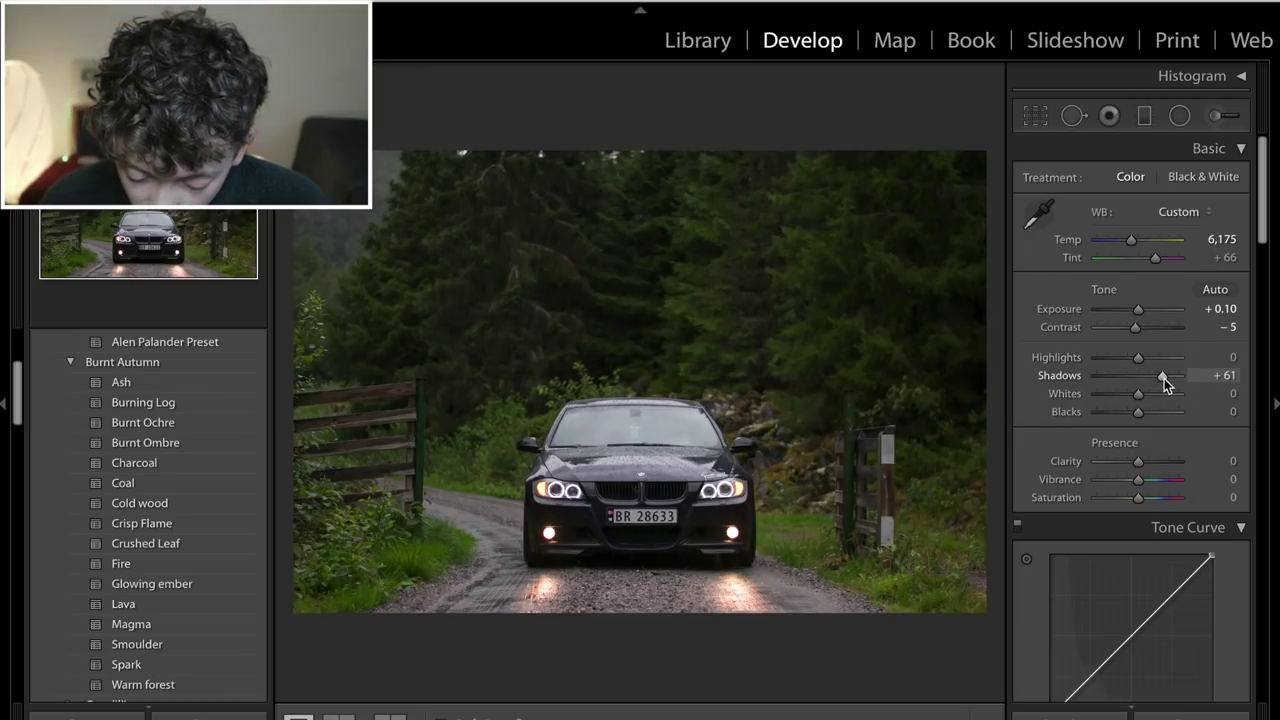
pyautogui.moveTo(1164, 378); pyautogui.dragTo(1171, 378)
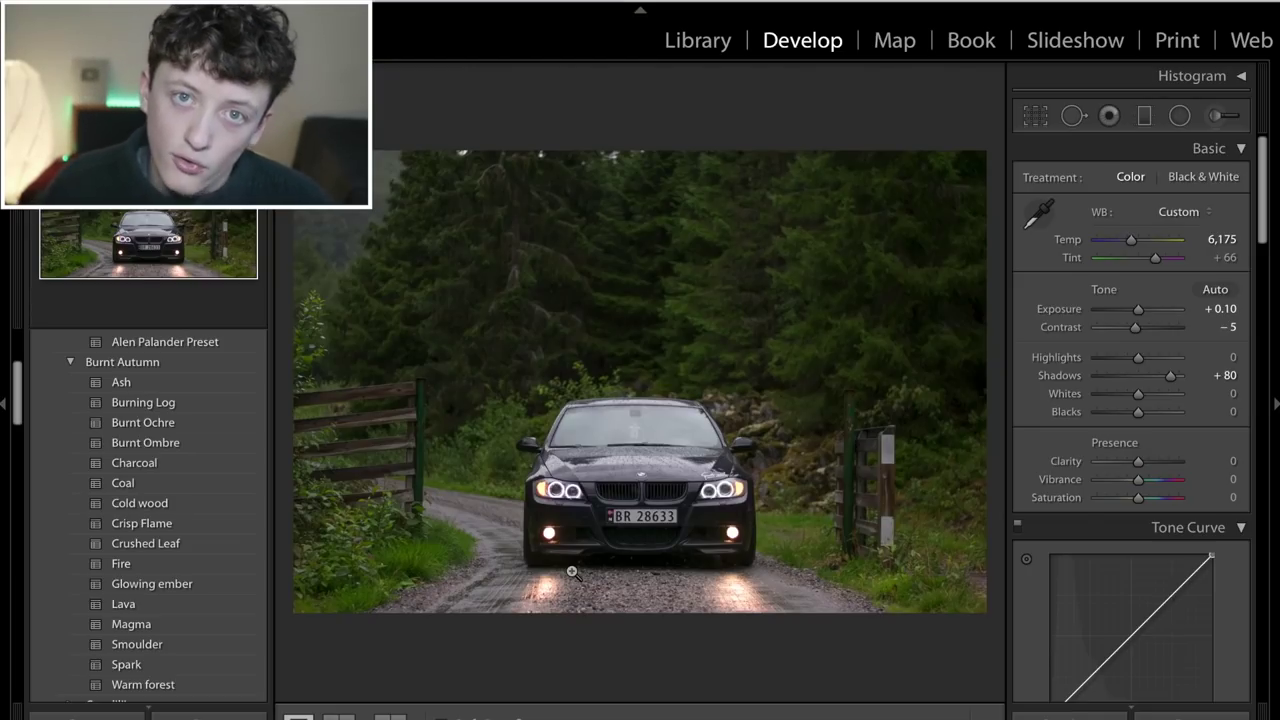
pyautogui.doubleClick(1056, 378)
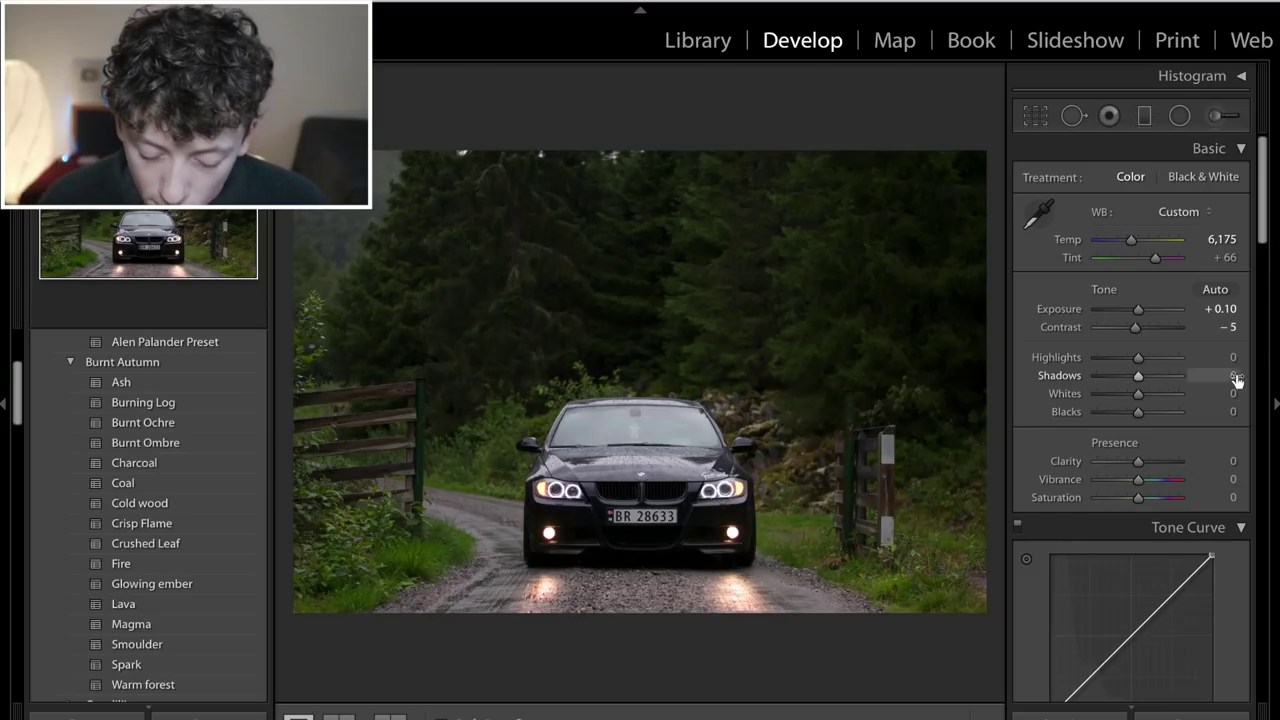
pyautogui.moveTo(1120, 379); pyautogui.dragTo(1133, 378)
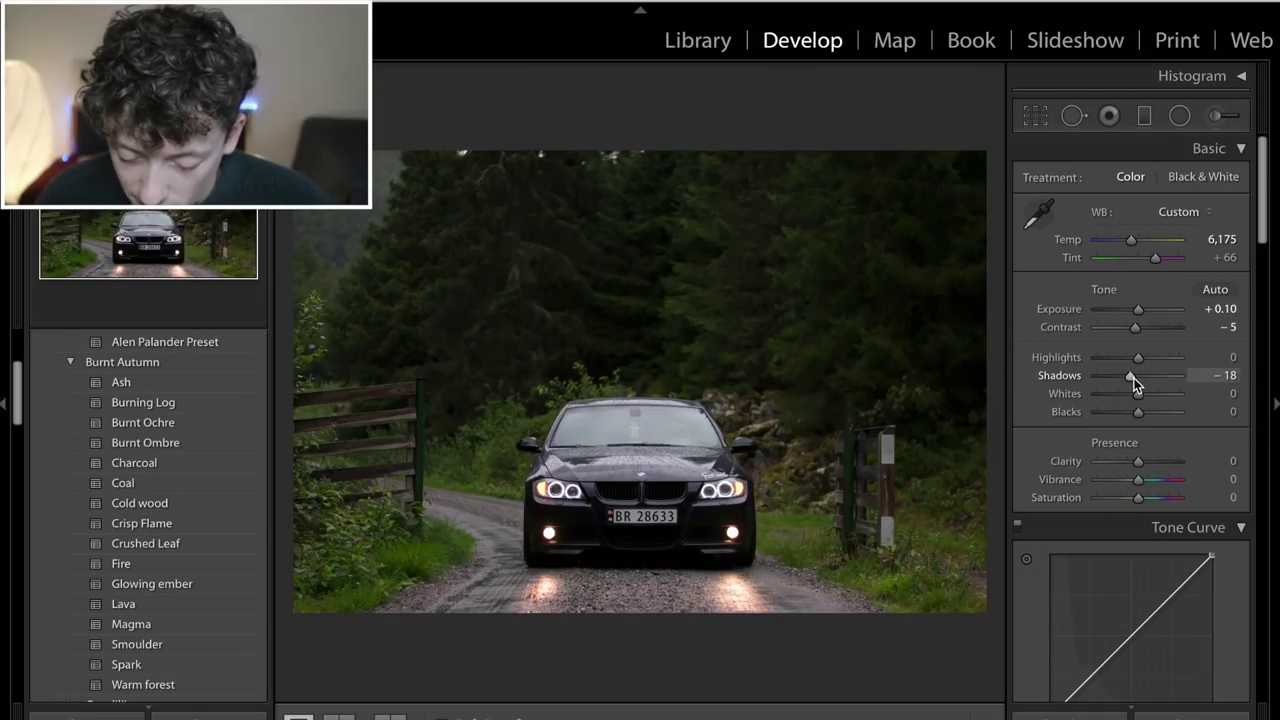
pyautogui.doubleClick(1058, 376)
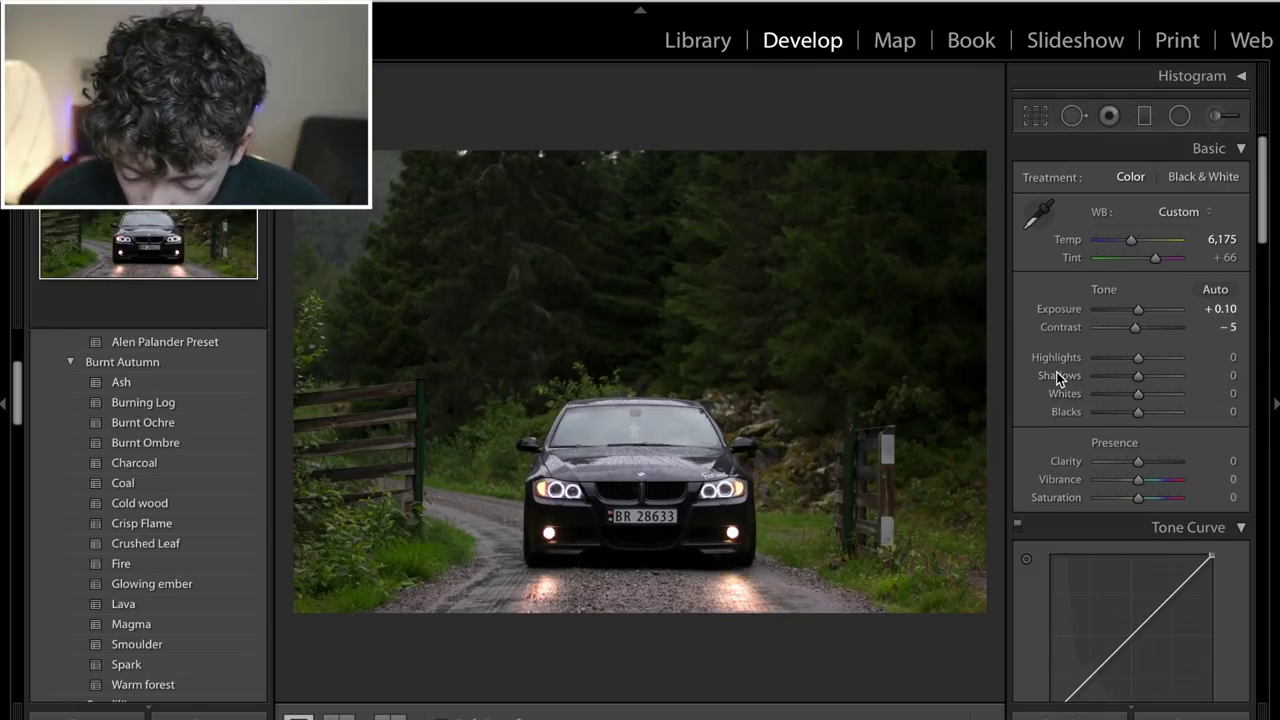
# Step: Set the car photo's Clarity to +45
pyautogui.click(1234, 461)
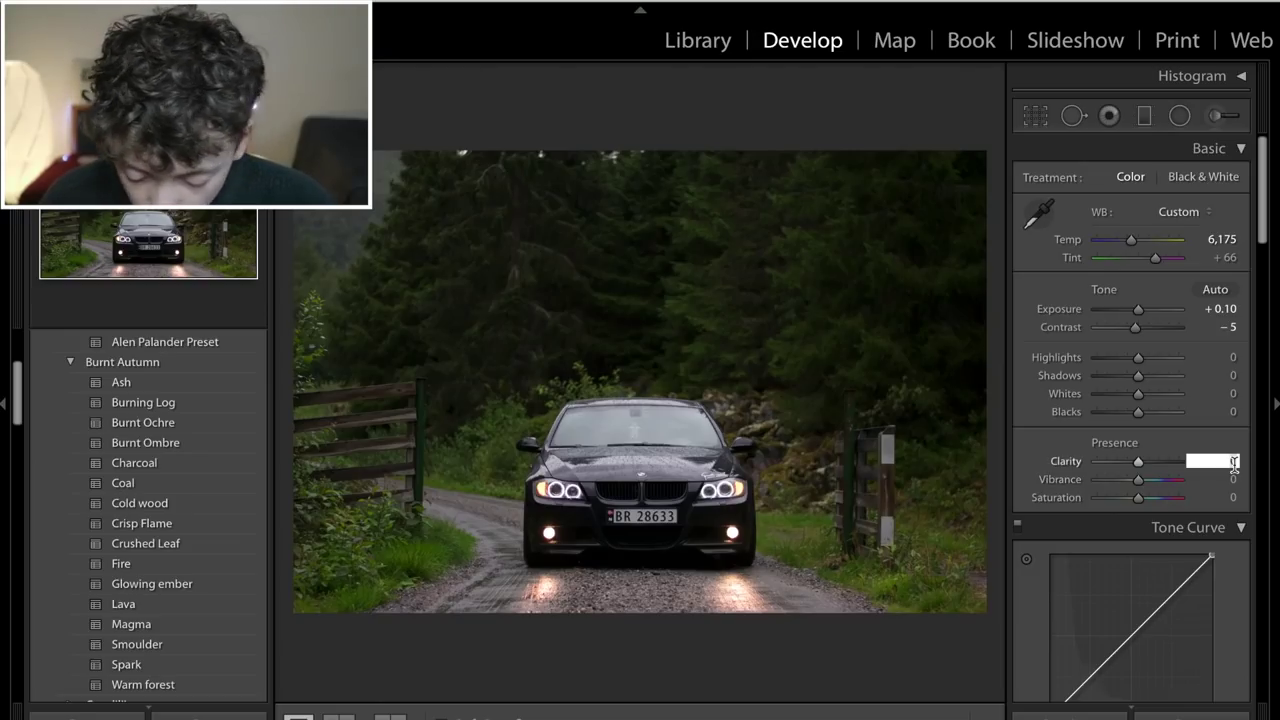
pyautogui.write('45')
pyautogui.press('Return')
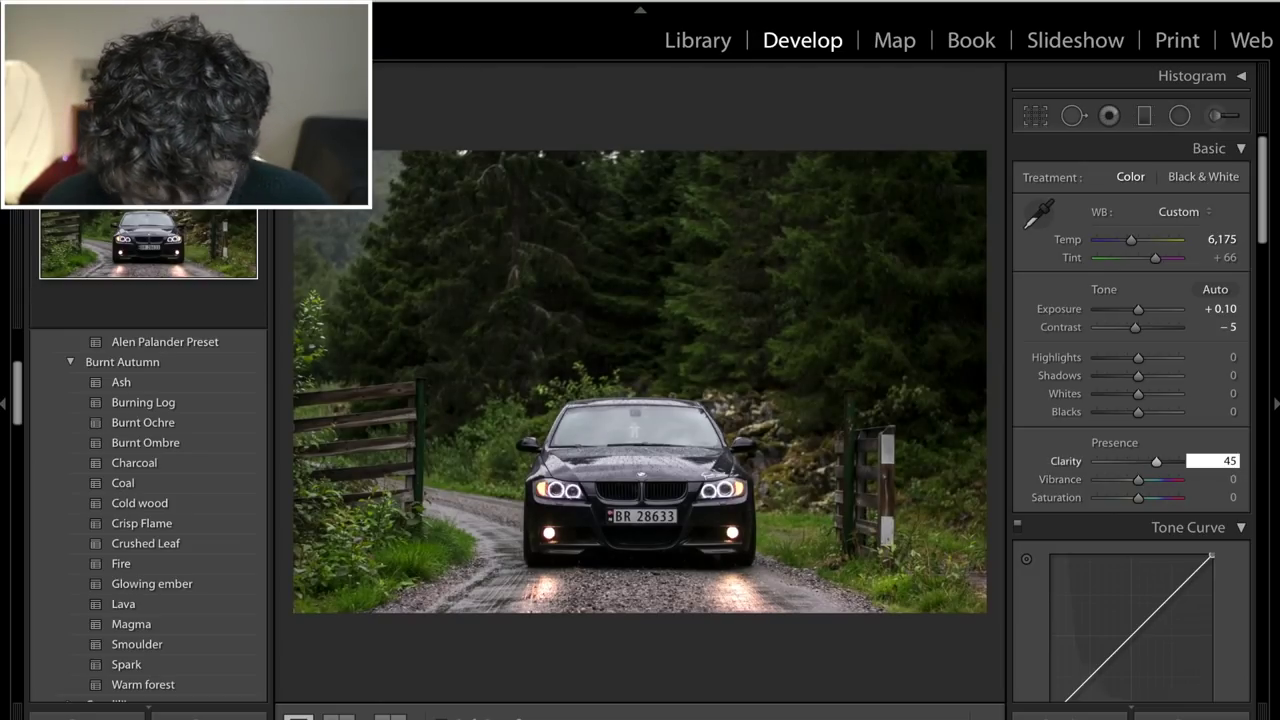
pyautogui.click(1044, 441)
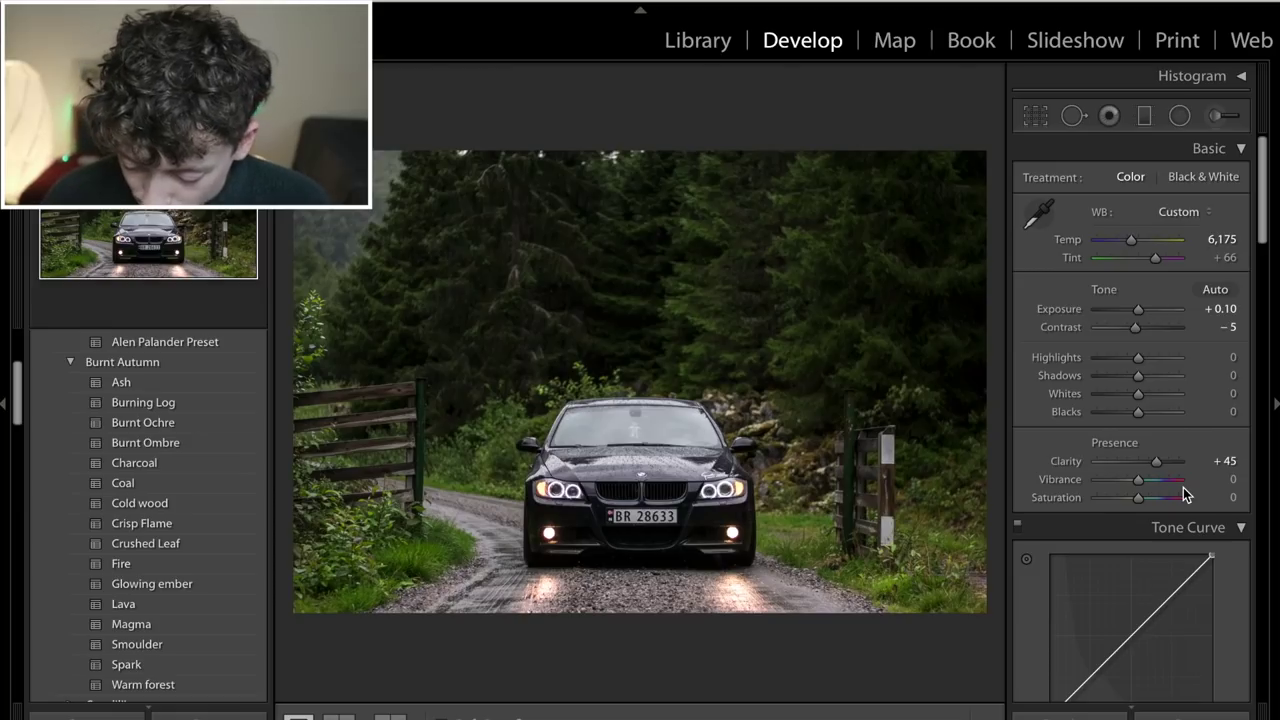
# Step: Add shadow, midtone and highlight points to the RGB tone curve, lifting the shadow point slightly and the highlight point to about 74.5 / 78.0 %
pyautogui.scroll(-3, 1184, 494)
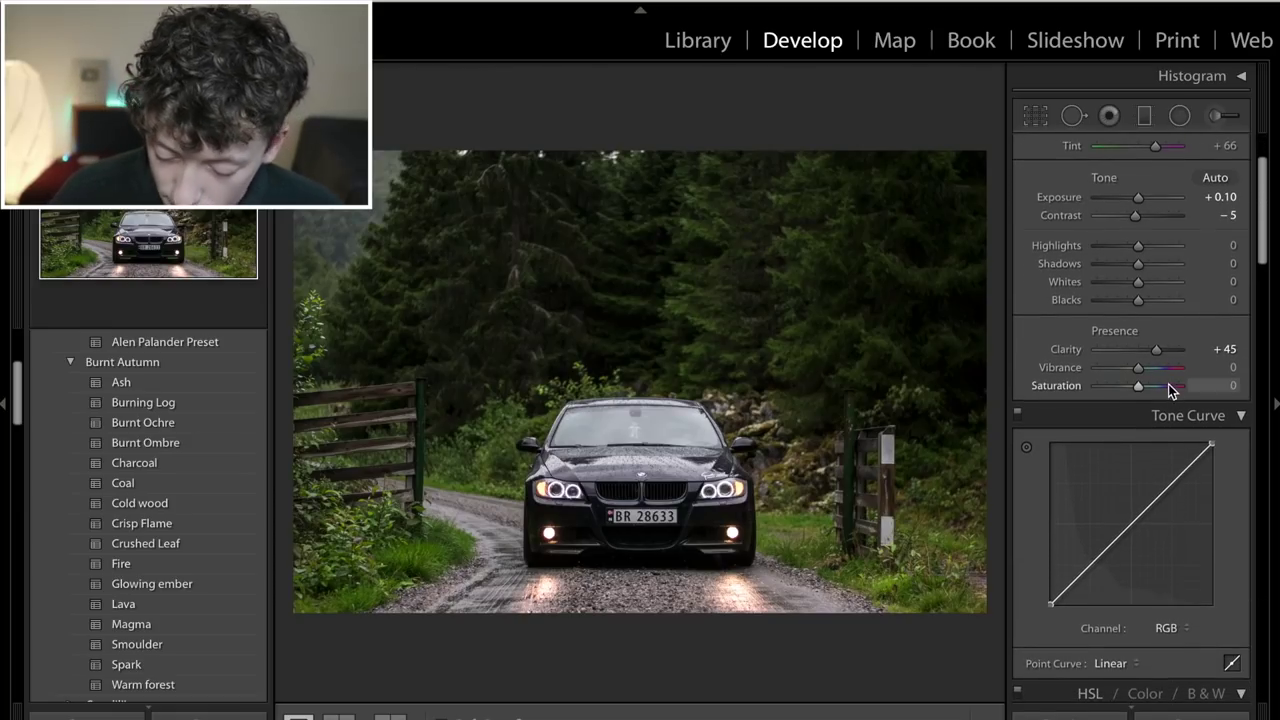
pyautogui.scroll(2, 1160, 395)
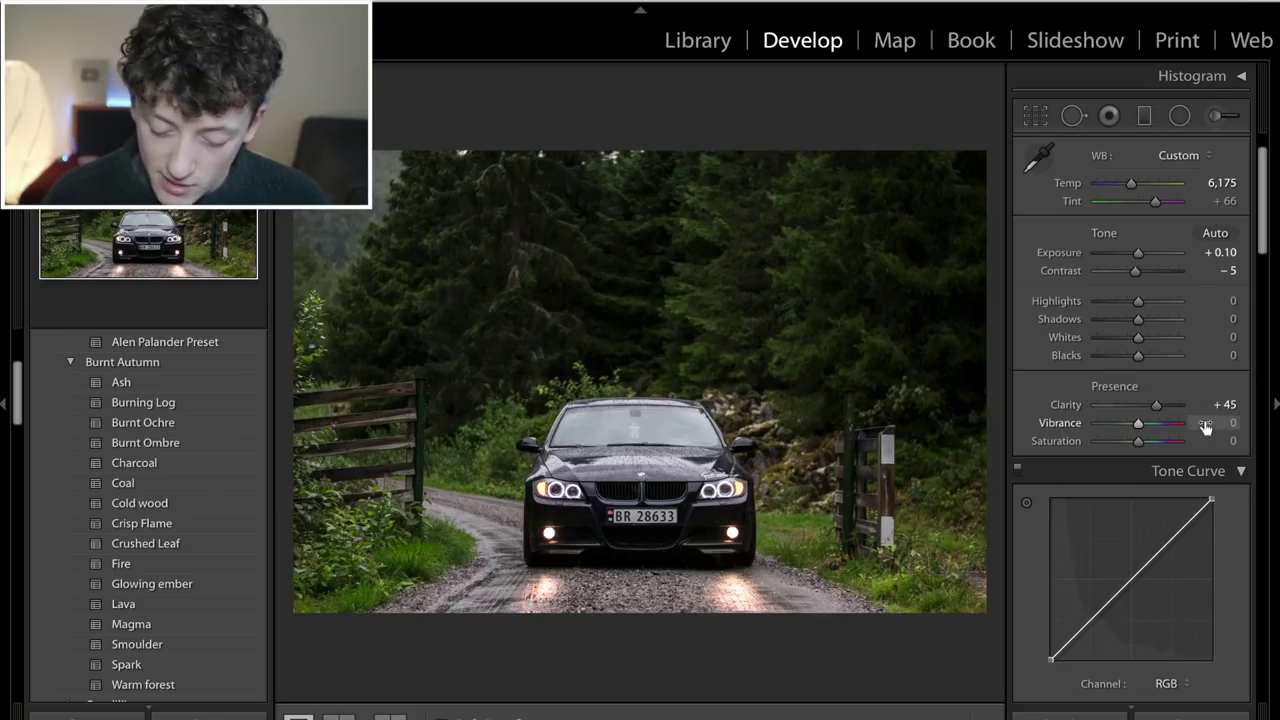
pyautogui.scroll(1, 1205, 426)
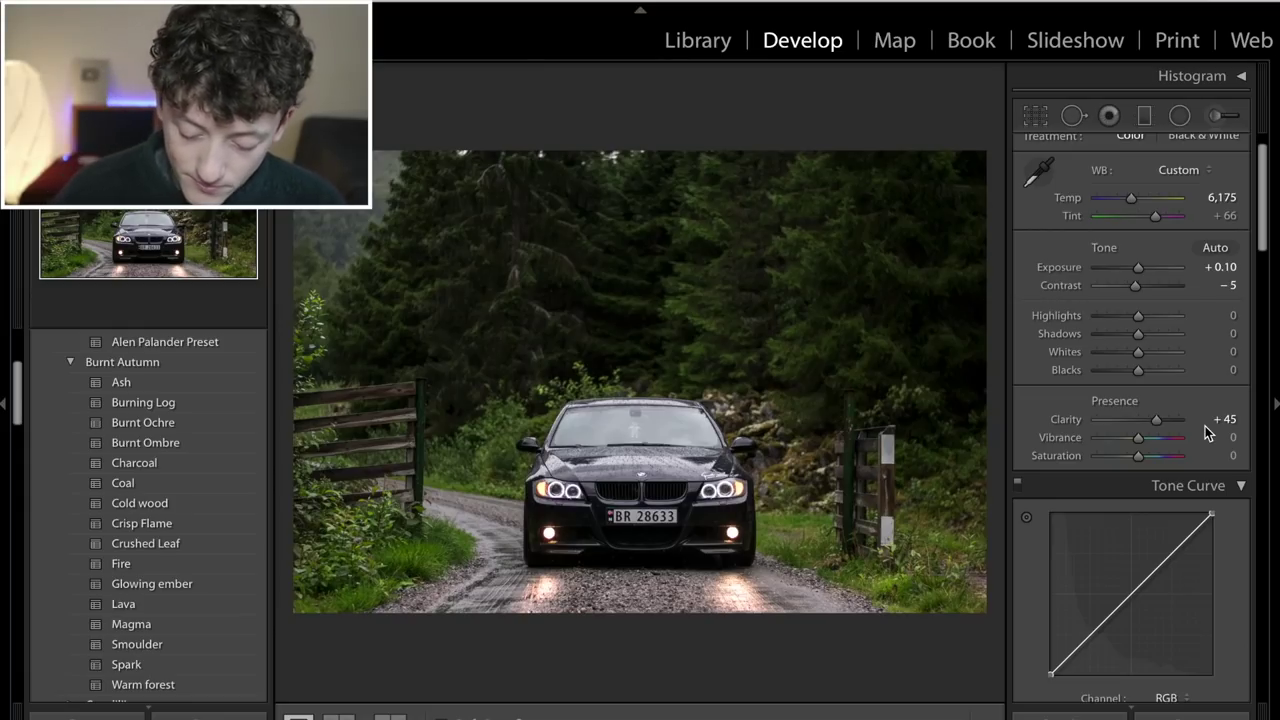
pyautogui.scroll(-5, 1205, 432)
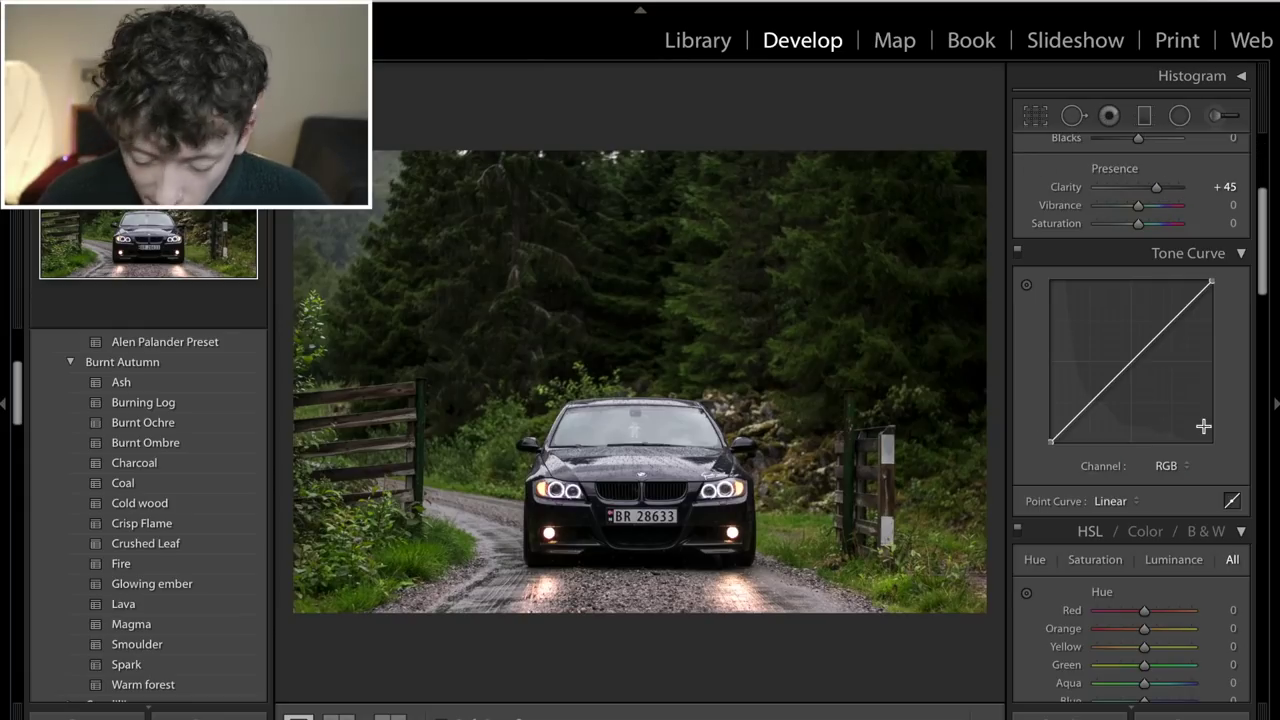
pyautogui.click(1130, 360)
pyautogui.click(1089, 402)
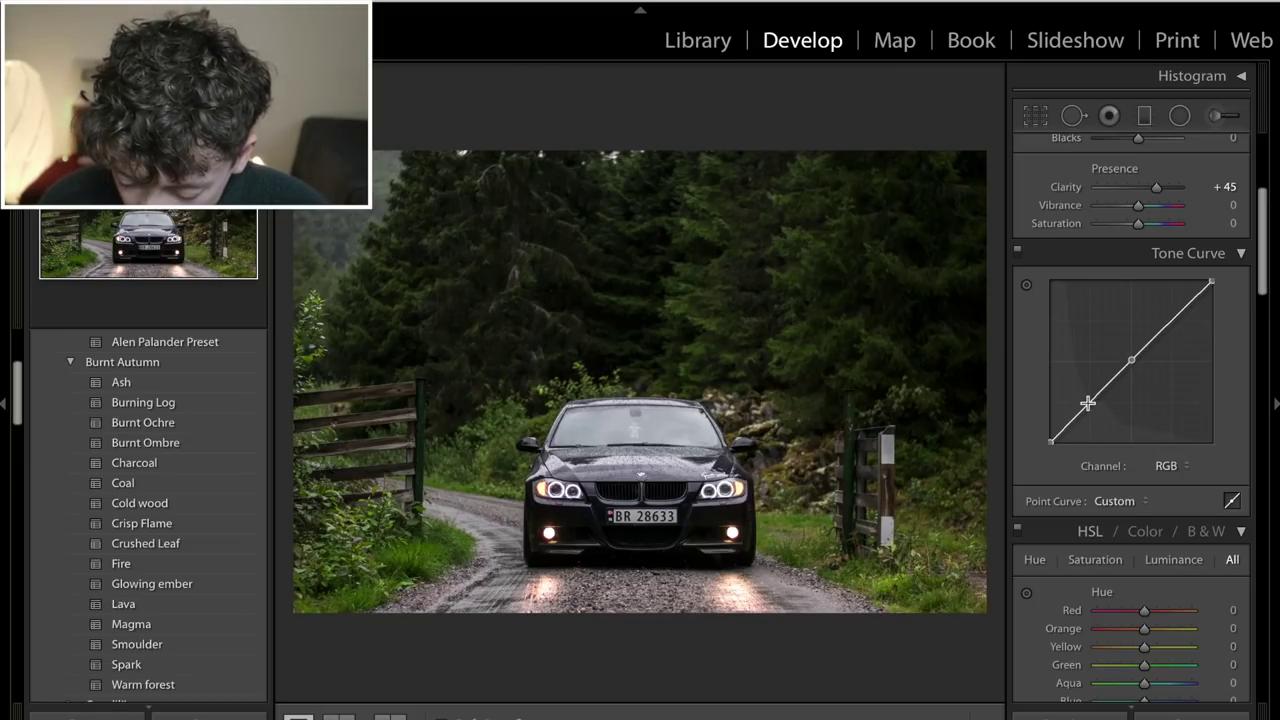
pyautogui.click(1172, 319)
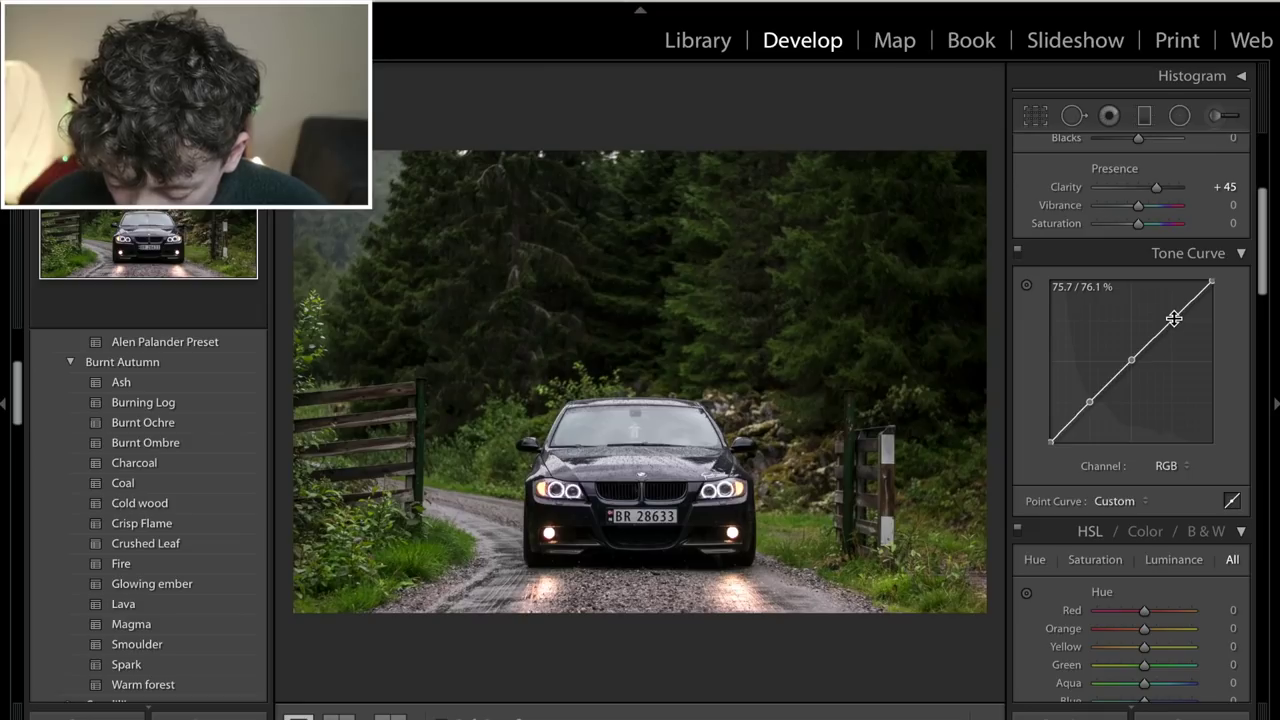
pyautogui.moveTo(1090, 404); pyautogui.dragTo(1087, 400)
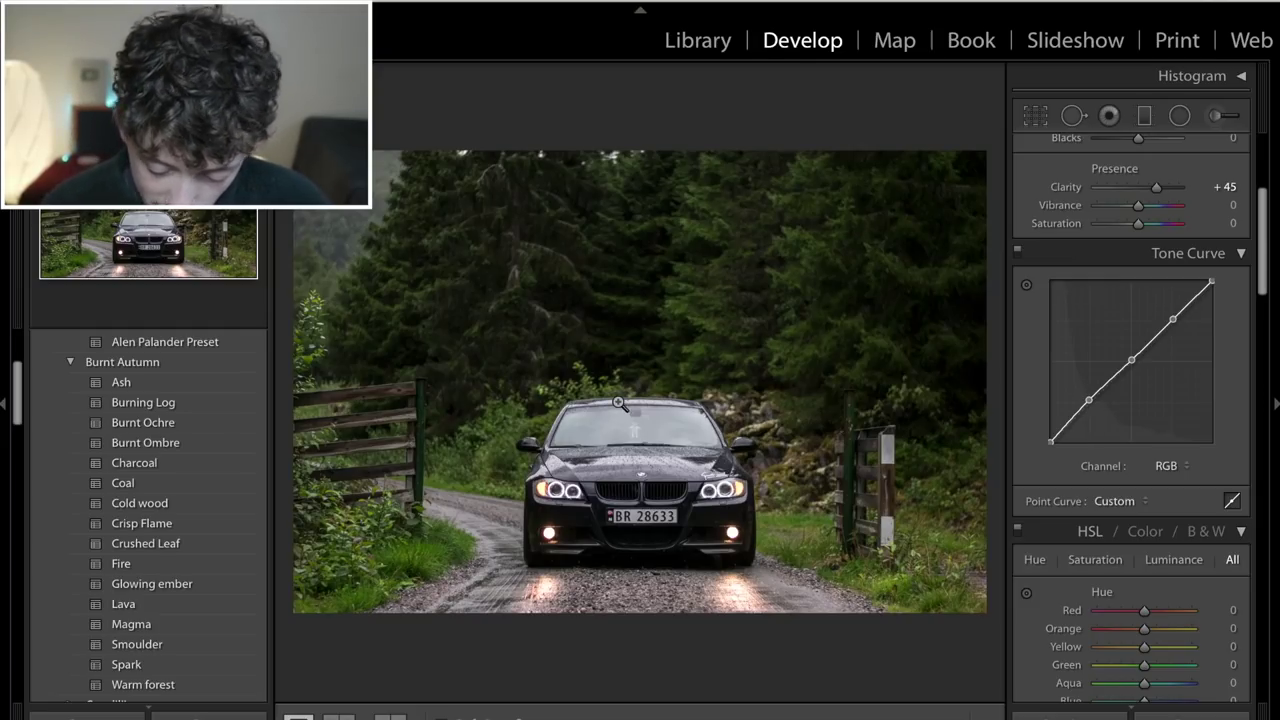
pyautogui.moveTo(1174, 320); pyautogui.dragTo(1171, 314)
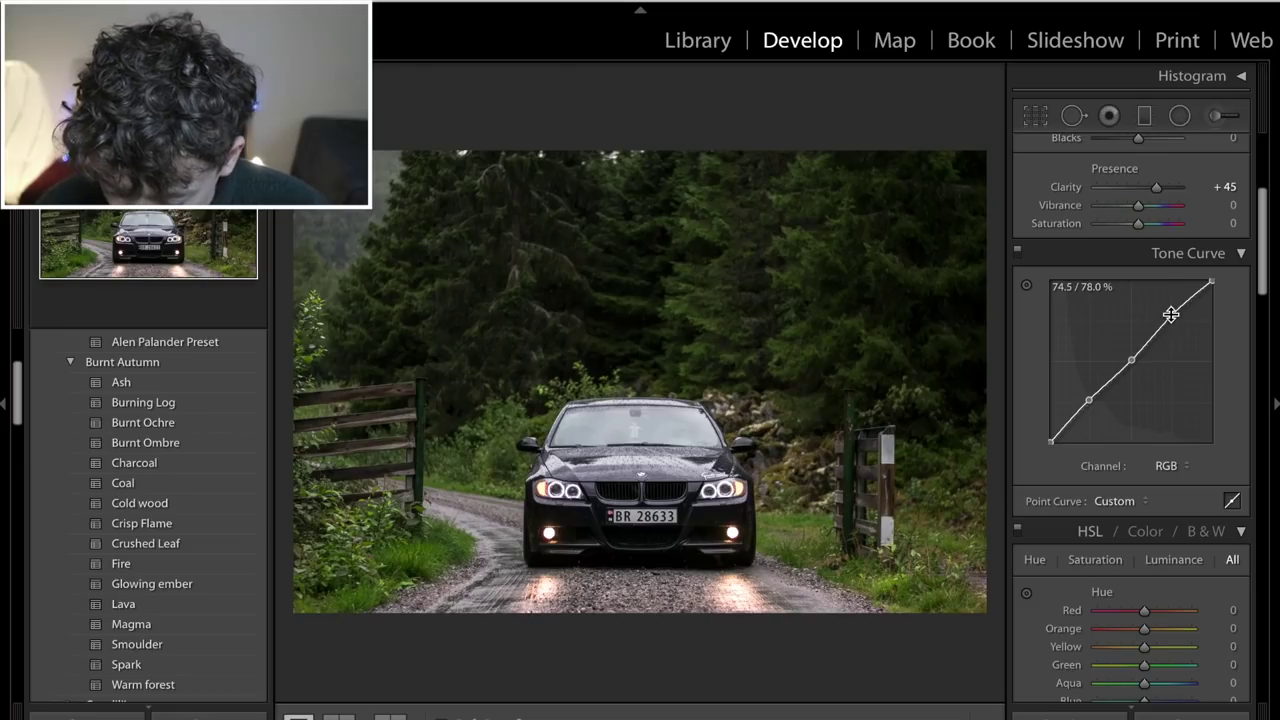
# Step: Compare the photo with and without the tone curve, and try an extra low shadow point and a lifted black point, undoing the curve changes
pyautogui.click(1019, 255)
pyautogui.click(1019, 255)
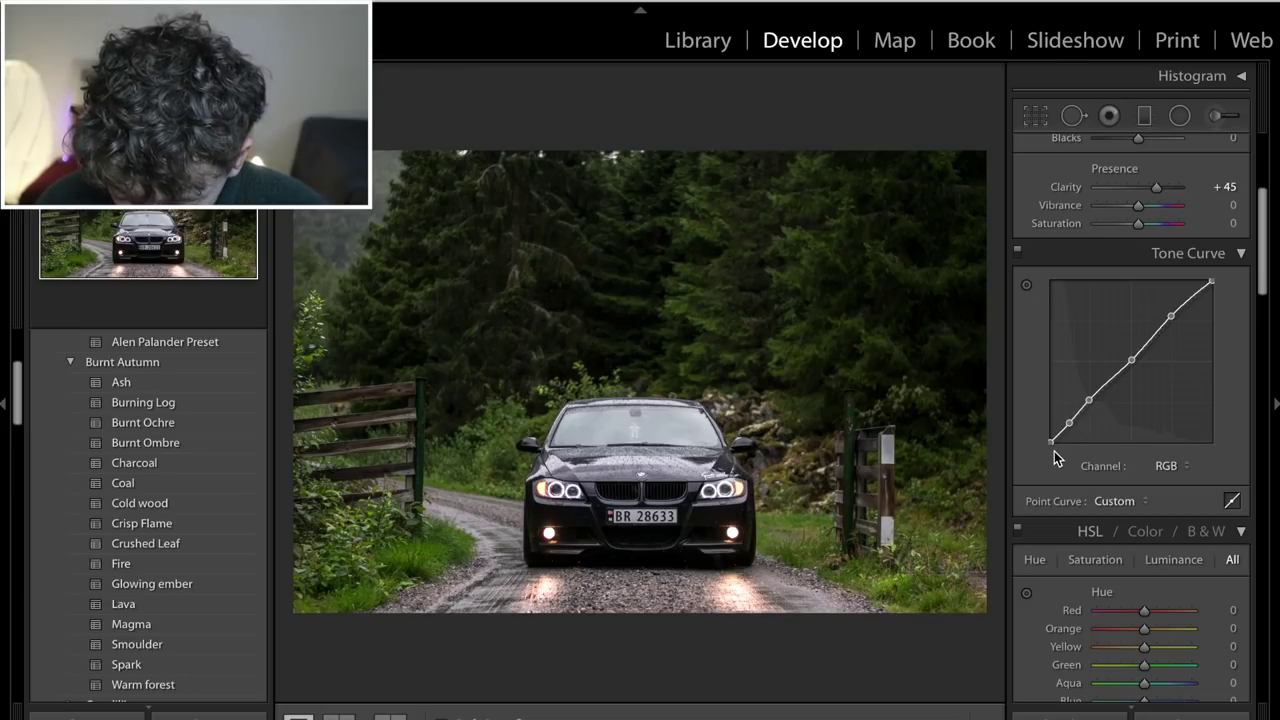
pyautogui.moveTo(1052, 450); pyautogui.dragTo(1043, 433)
pyautogui.hotkey('ctrl', 'z')
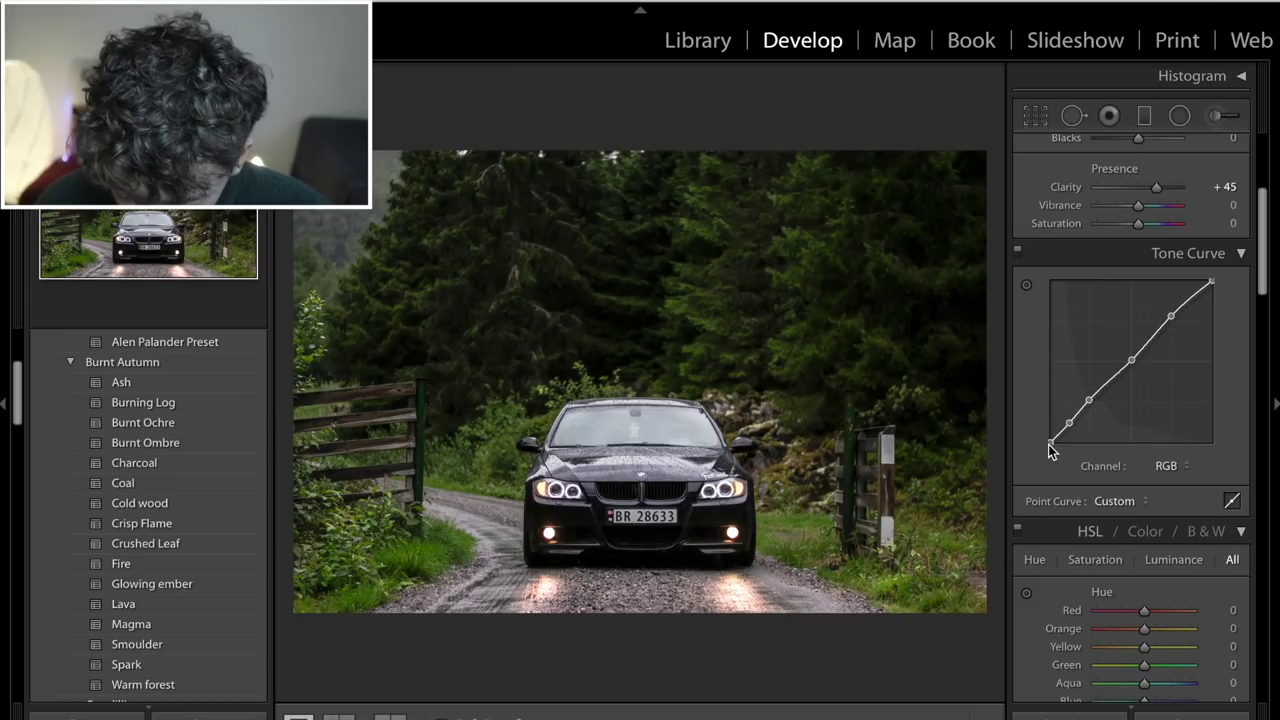
pyautogui.hotkey('ctrl', 'z')
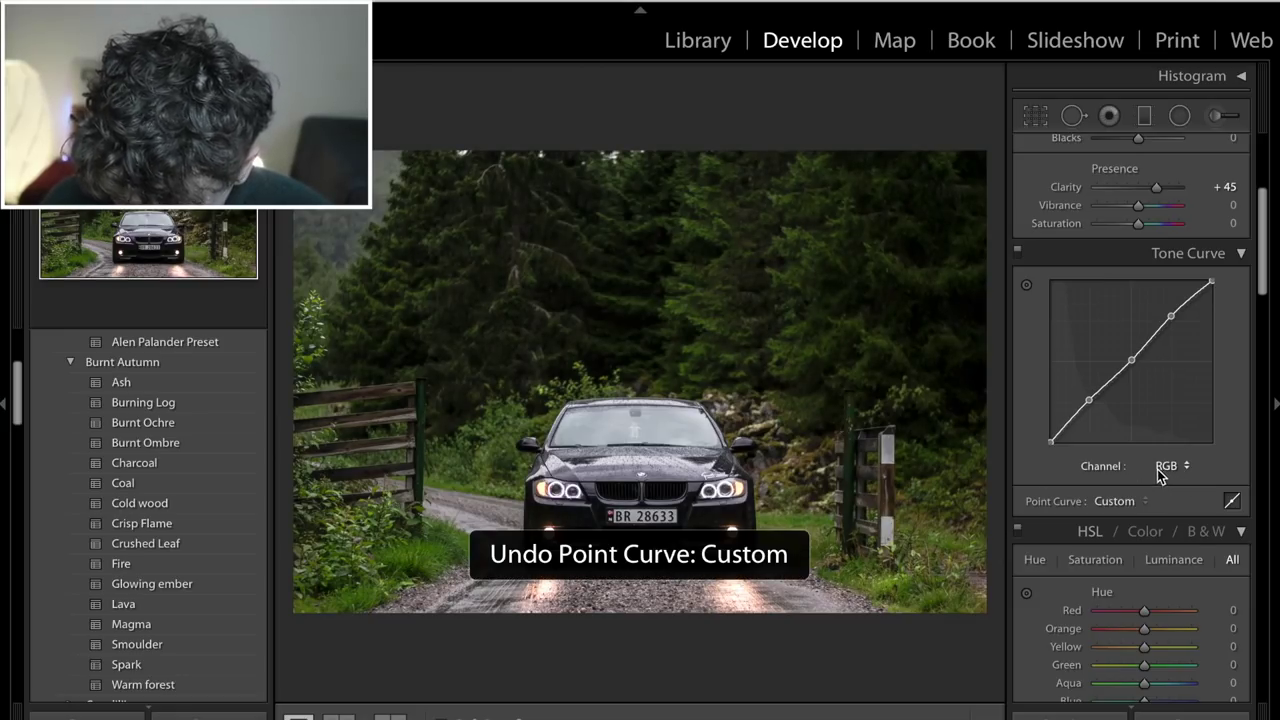
# Step: Set the HSL hue of Orange to -15 and of Yellow to -25
pyautogui.scroll(-6, 1240, 490)
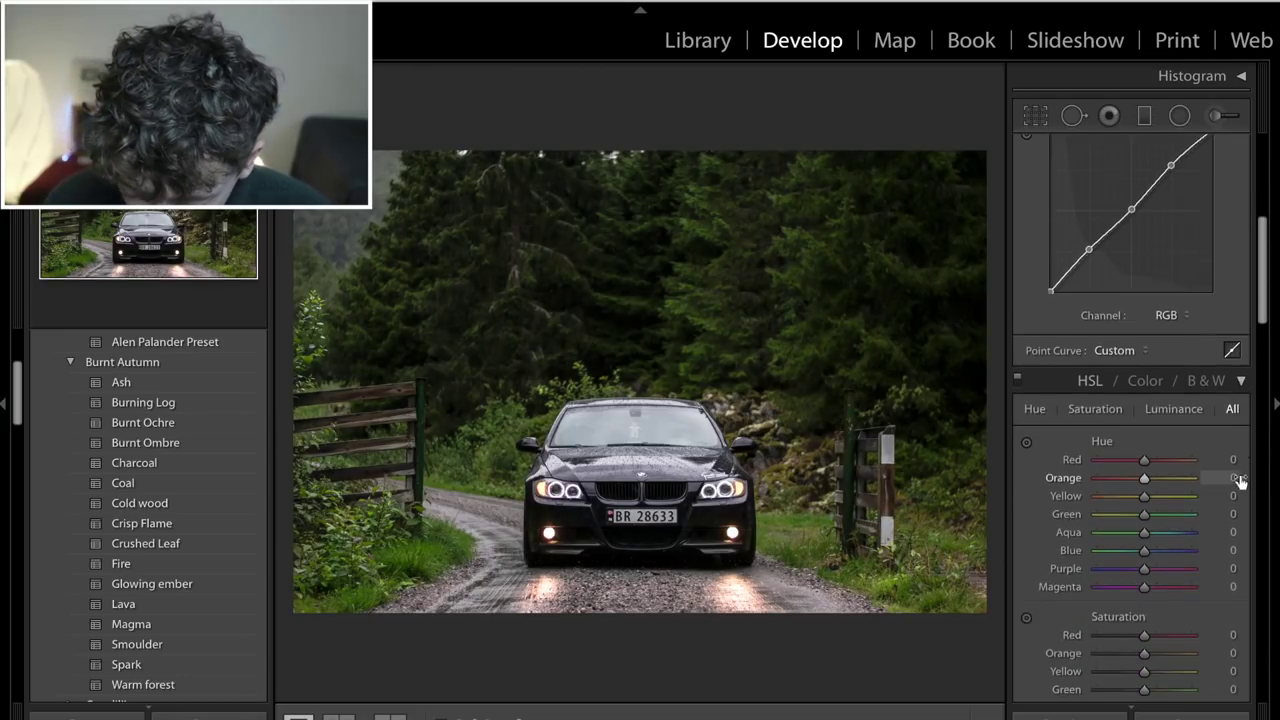
pyautogui.scroll(-2, 1240, 481)
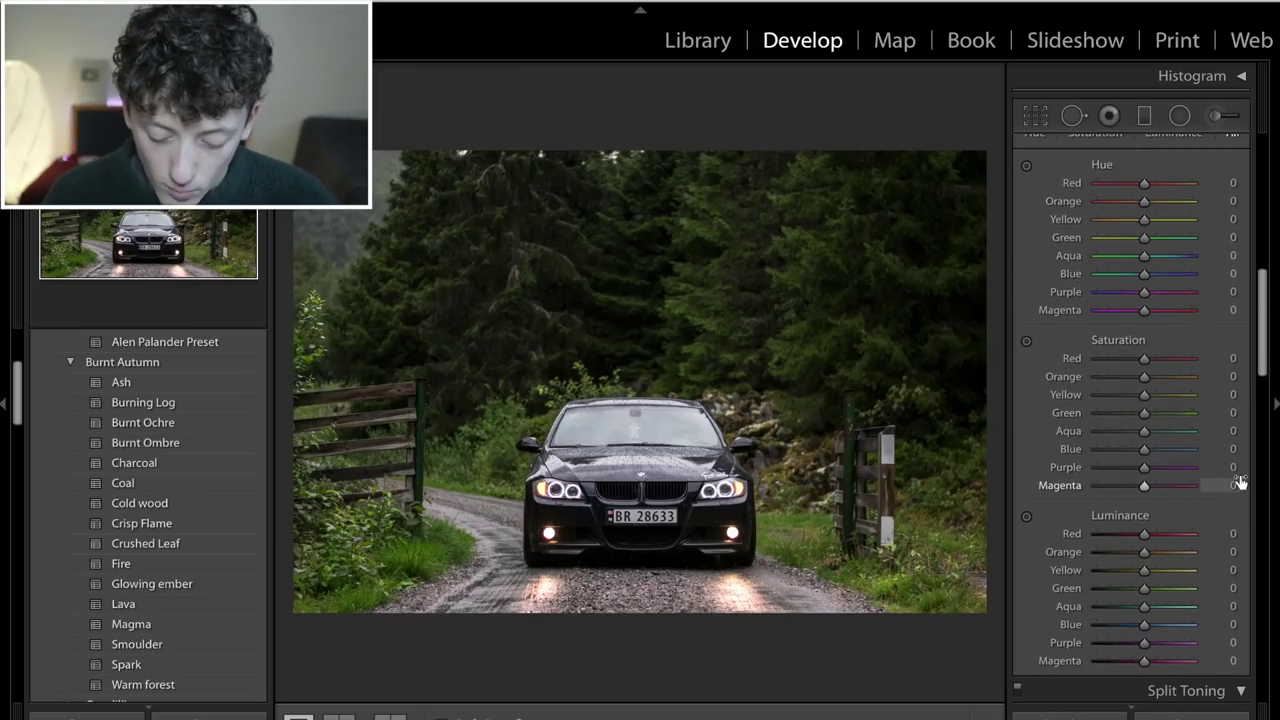
pyautogui.scroll(1, 1238, 485)
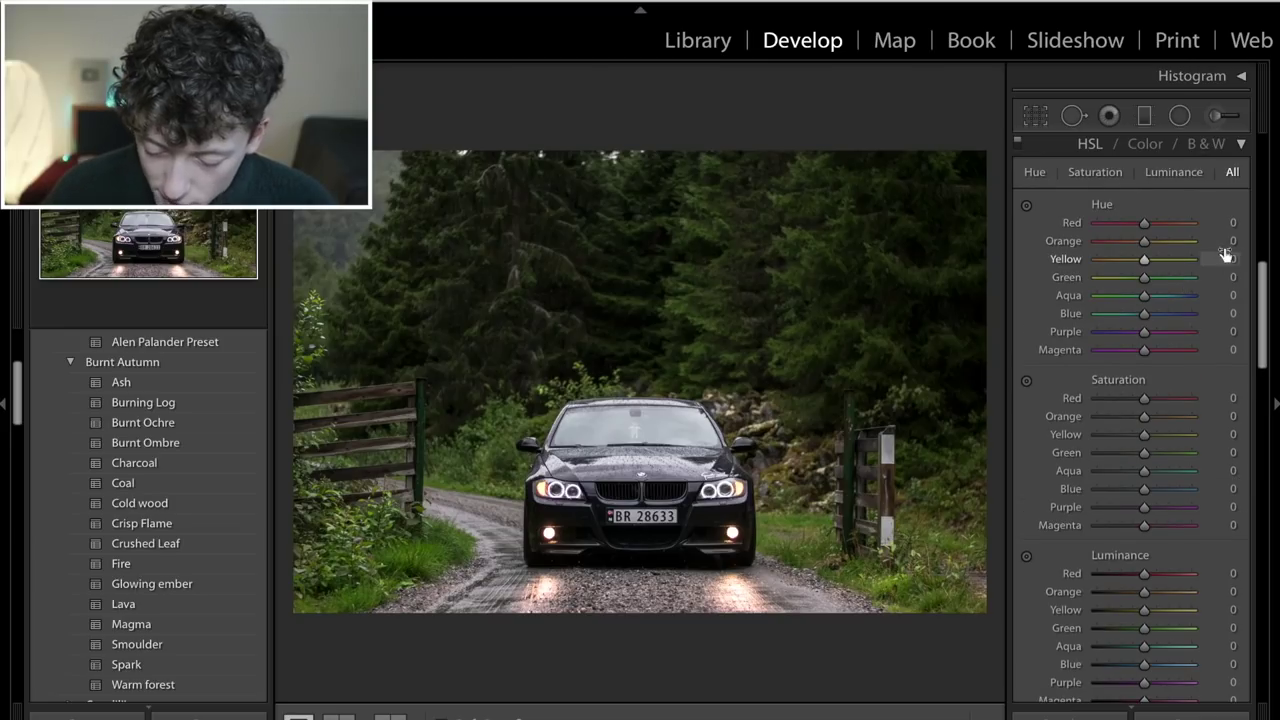
pyautogui.click(1233, 241)
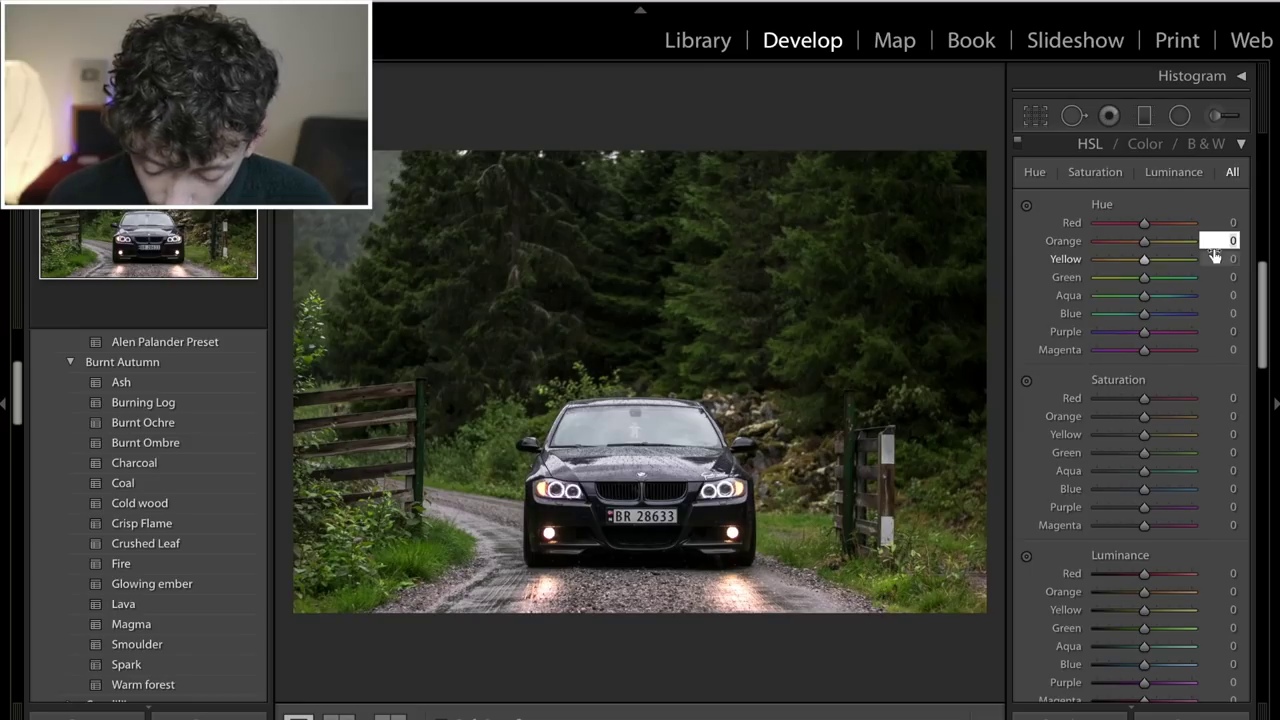
pyautogui.write('-15')
pyautogui.press('Return')
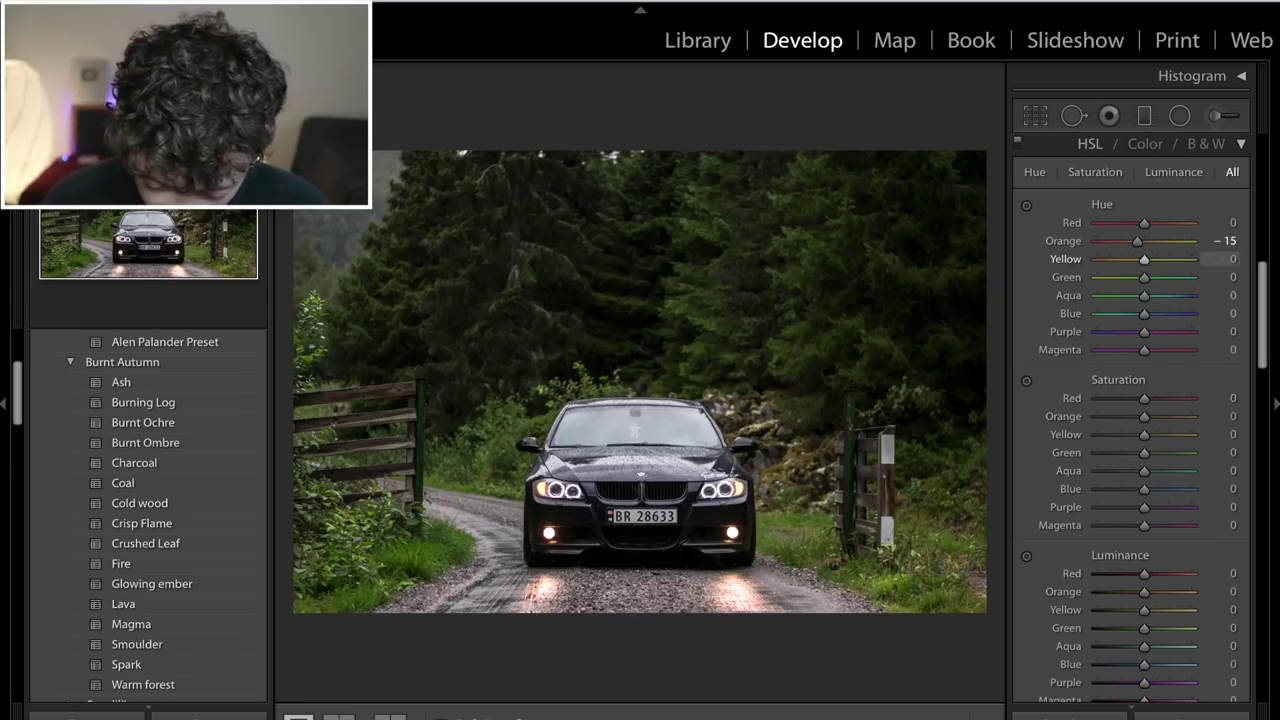
pyautogui.click(1233, 258)
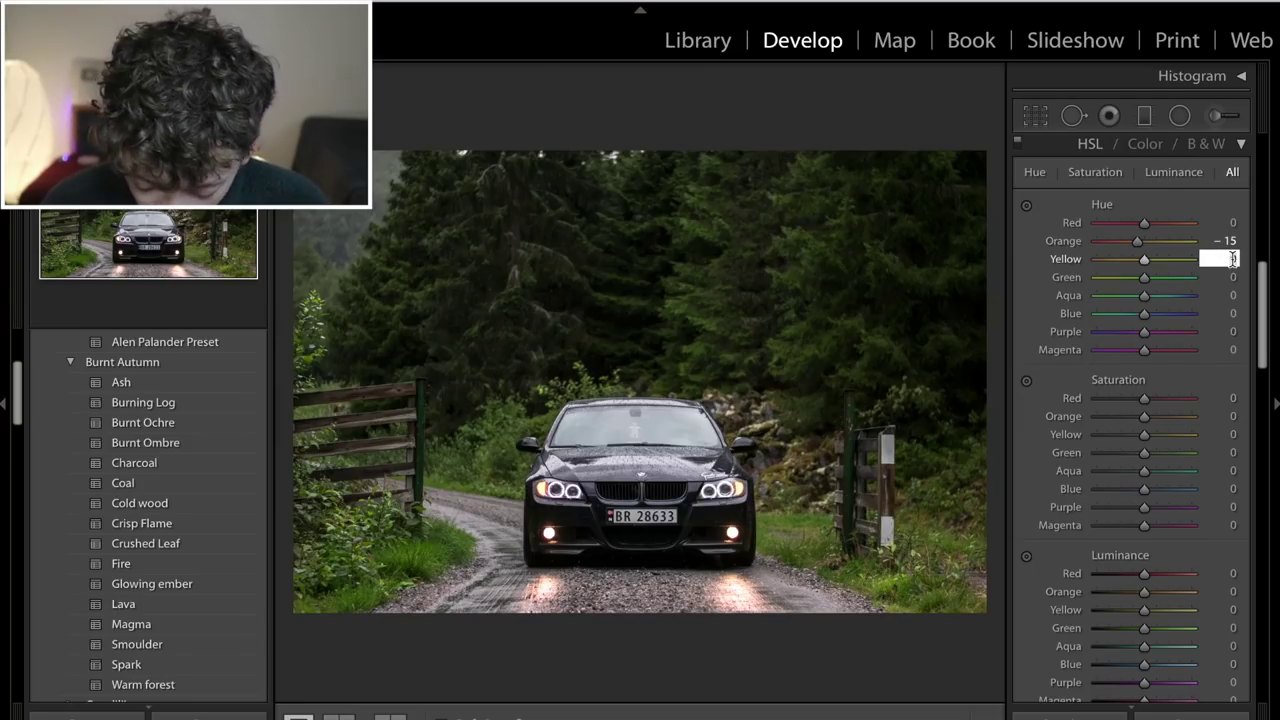
pyautogui.write('-25')
pyautogui.press('Return')
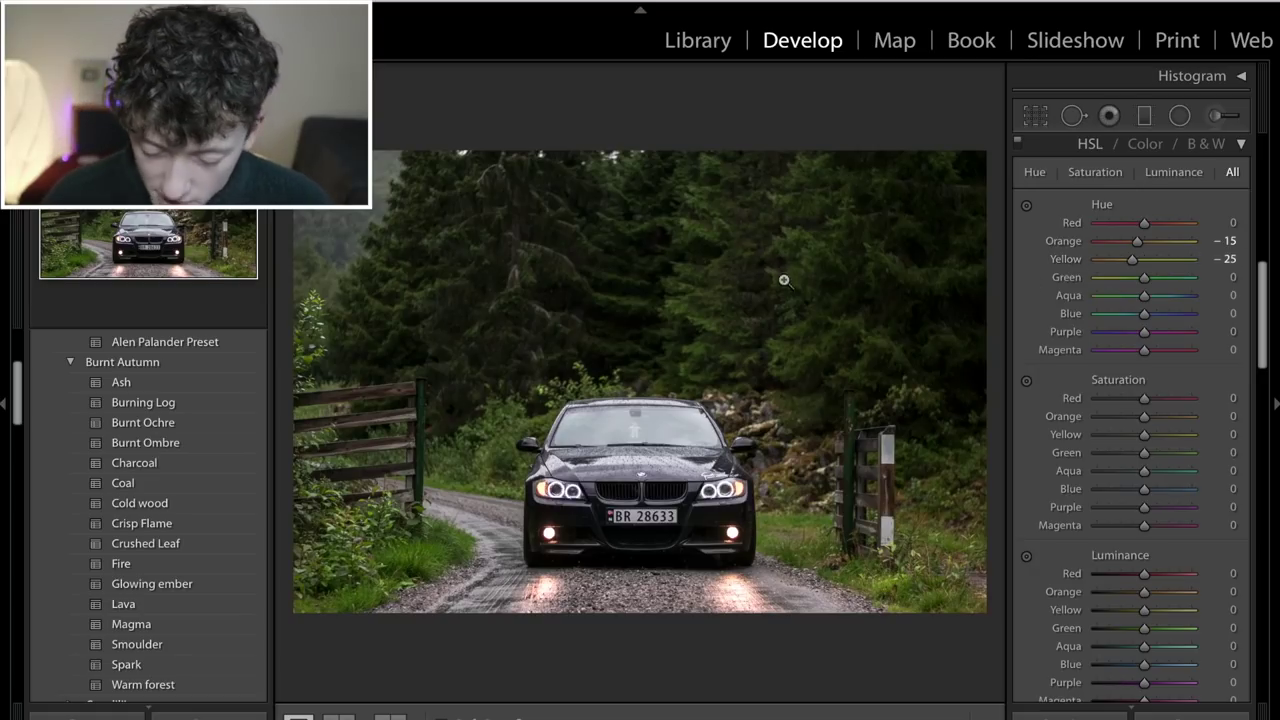
# Step: Compare the photo with and without the HSL adjustments, and set the Green hue to -56
pyautogui.click(1016, 145)
pyautogui.click(1016, 145)
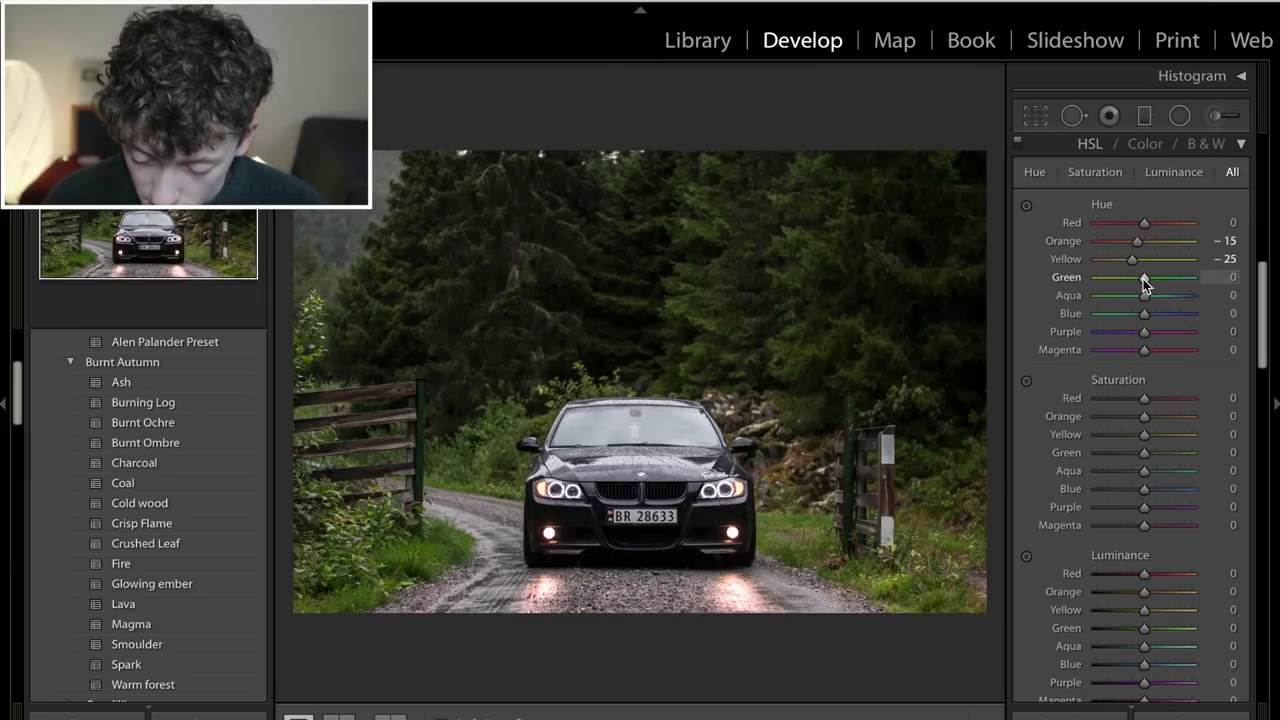
pyautogui.moveTo(1143, 279); pyautogui.dragTo(1115, 285)
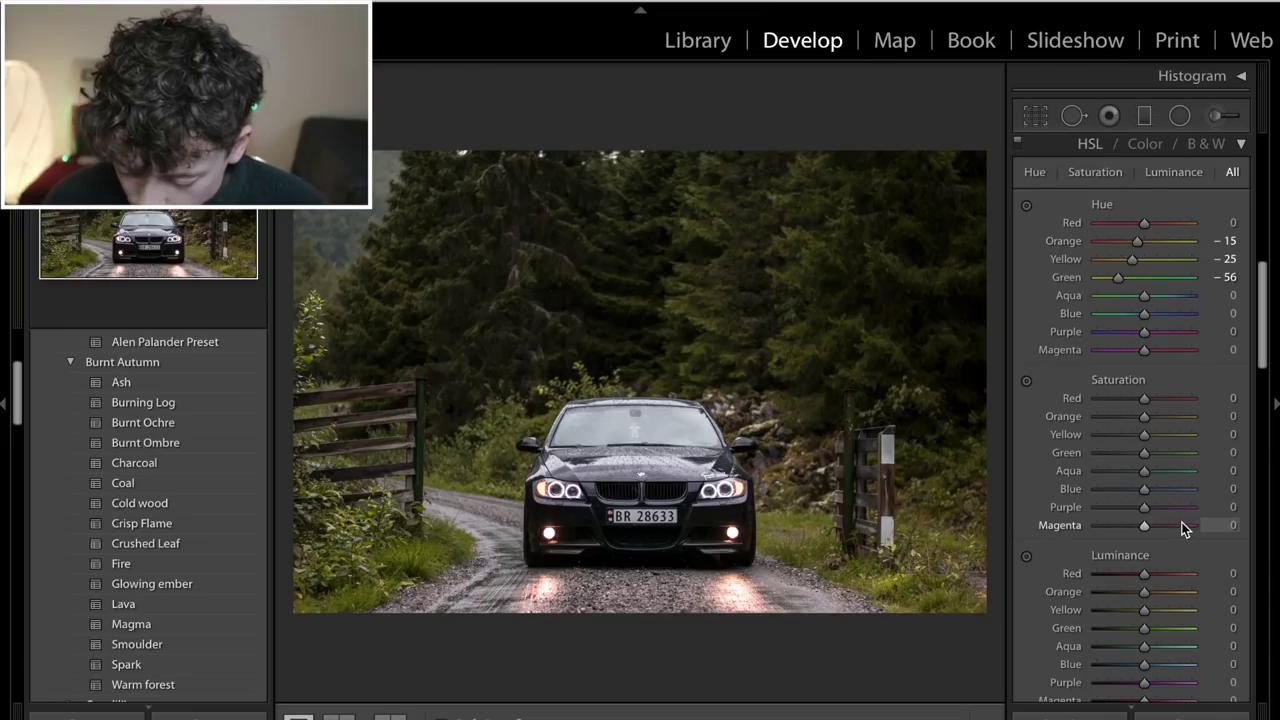
# Step: Try the Yellow saturation at -15 and at -100, and reset it
pyautogui.click(1229, 434)
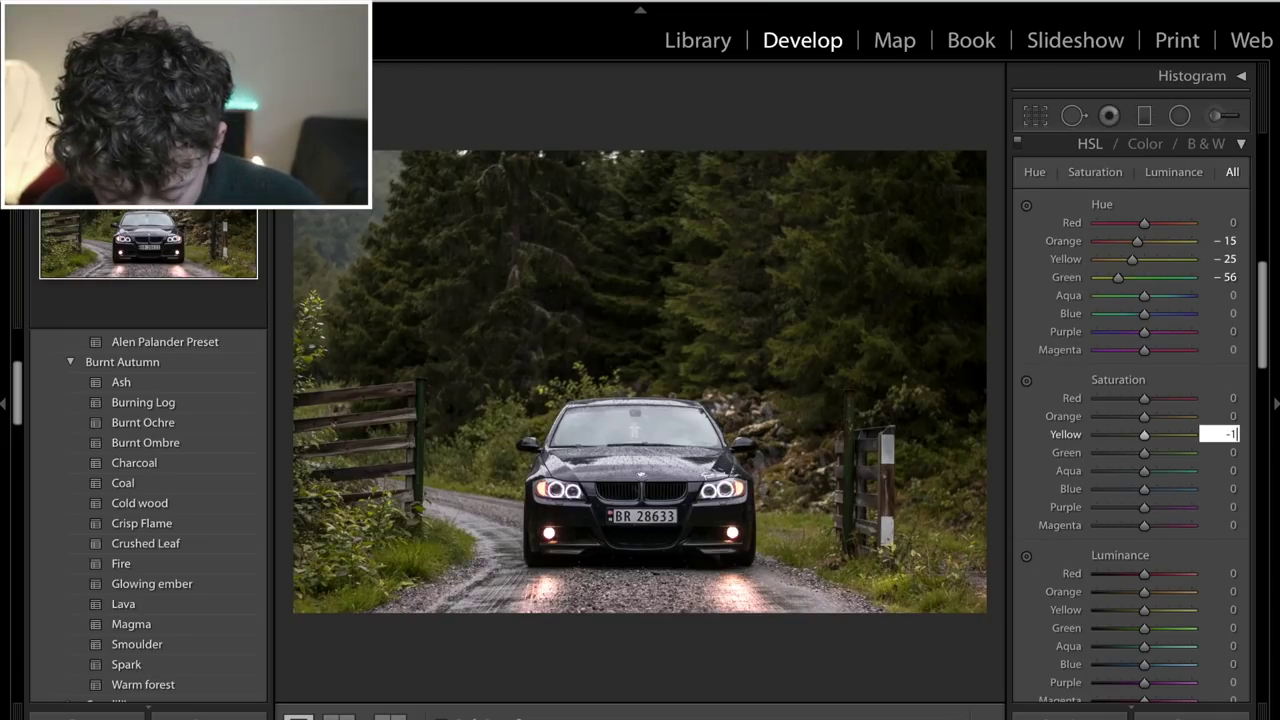
pyautogui.write('-15')
pyautogui.press('Return')
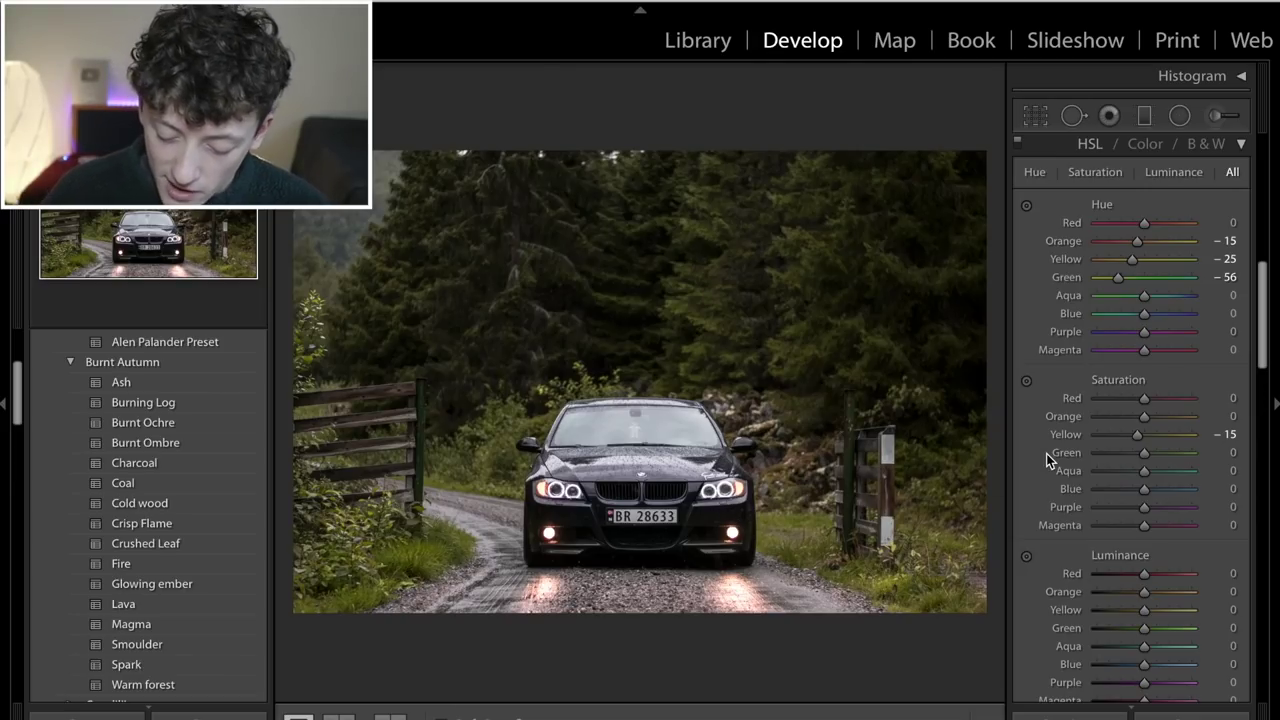
pyautogui.moveTo(1141, 432); pyautogui.dragTo(1051, 436)
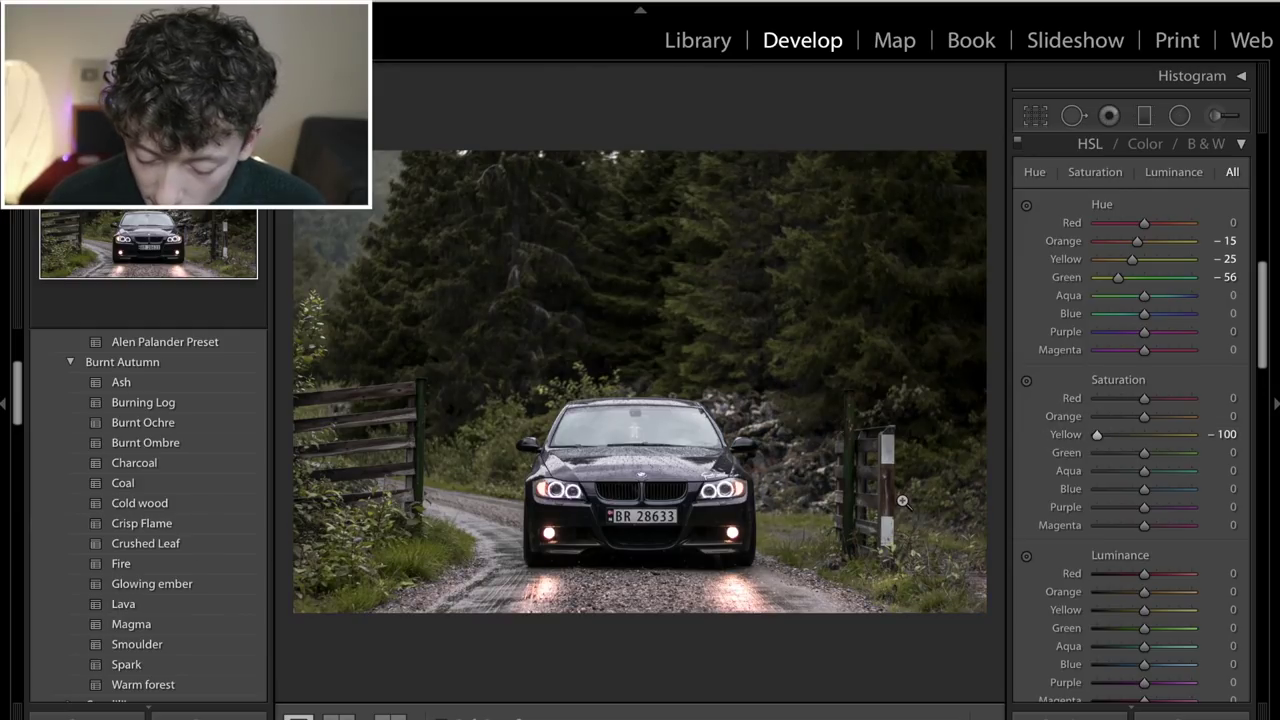
pyautogui.doubleClick(1075, 434)
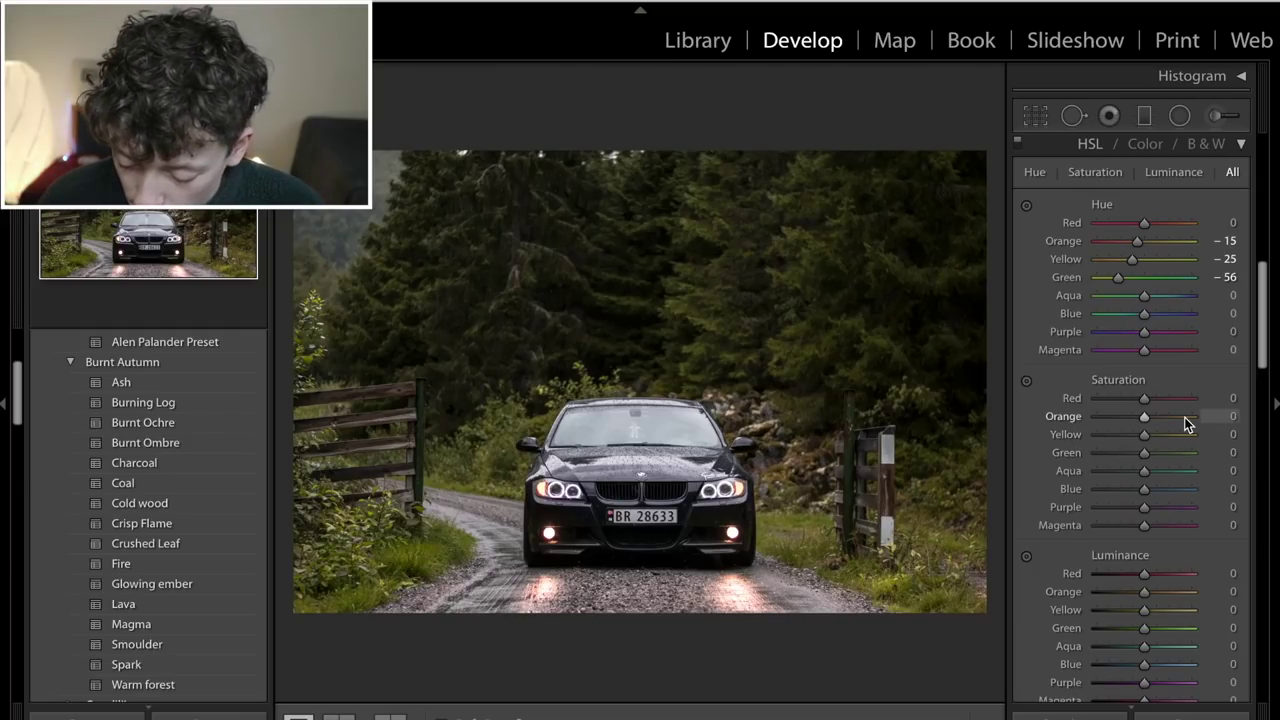
# Step: Set the HSL saturation of Yellow to -15 and of Aqua and Blue to -100
pyautogui.click(1224, 416)
pyautogui.write('-15')
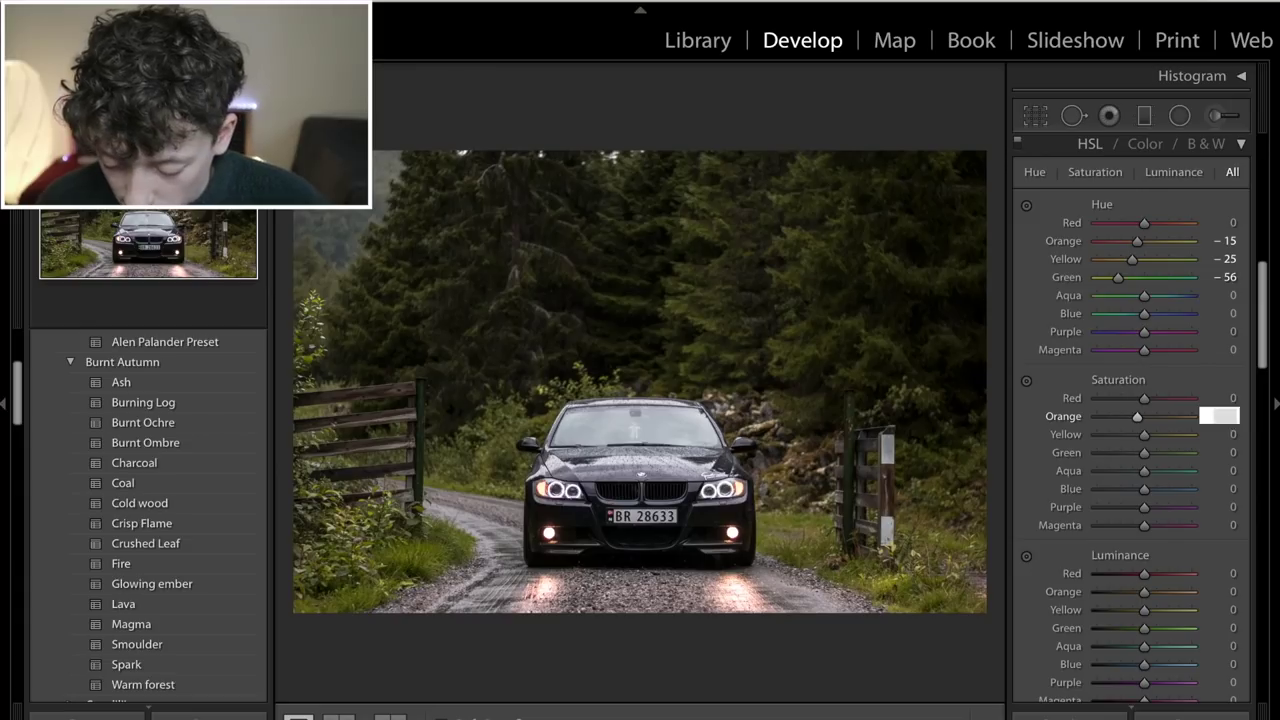
pyautogui.press('Return')
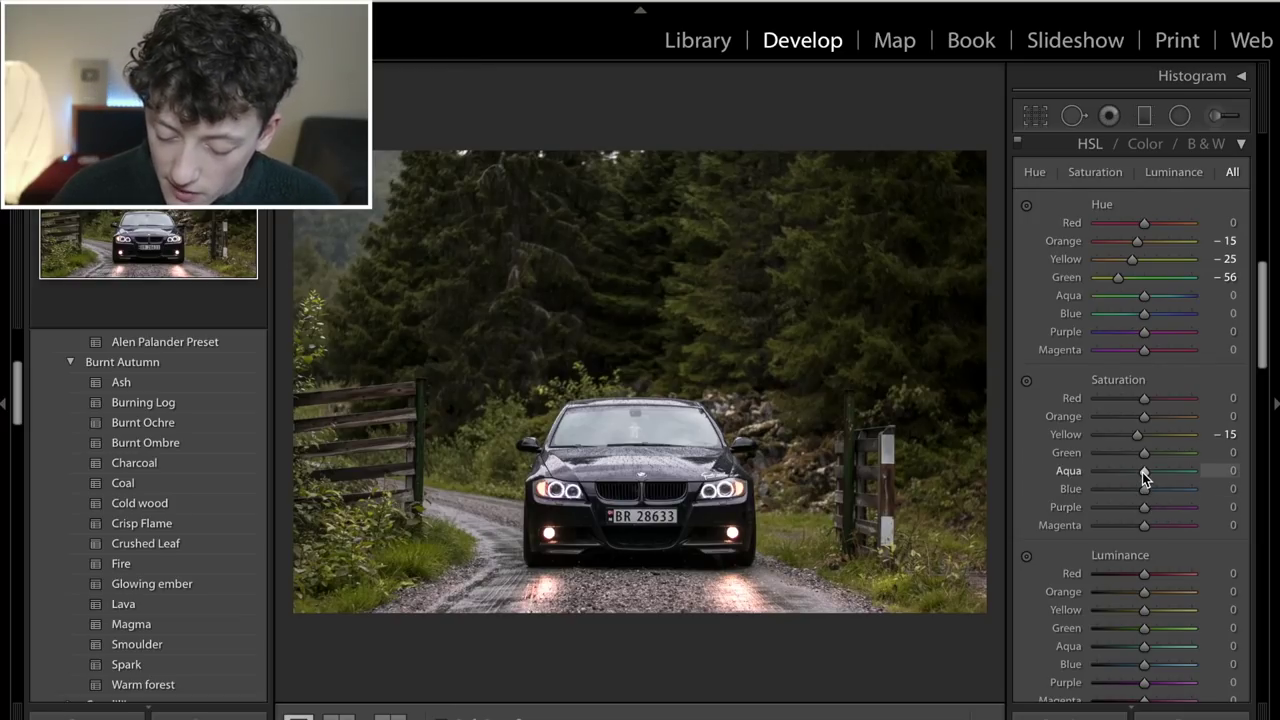
pyautogui.moveTo(1142, 472); pyautogui.dragTo(866, 491)
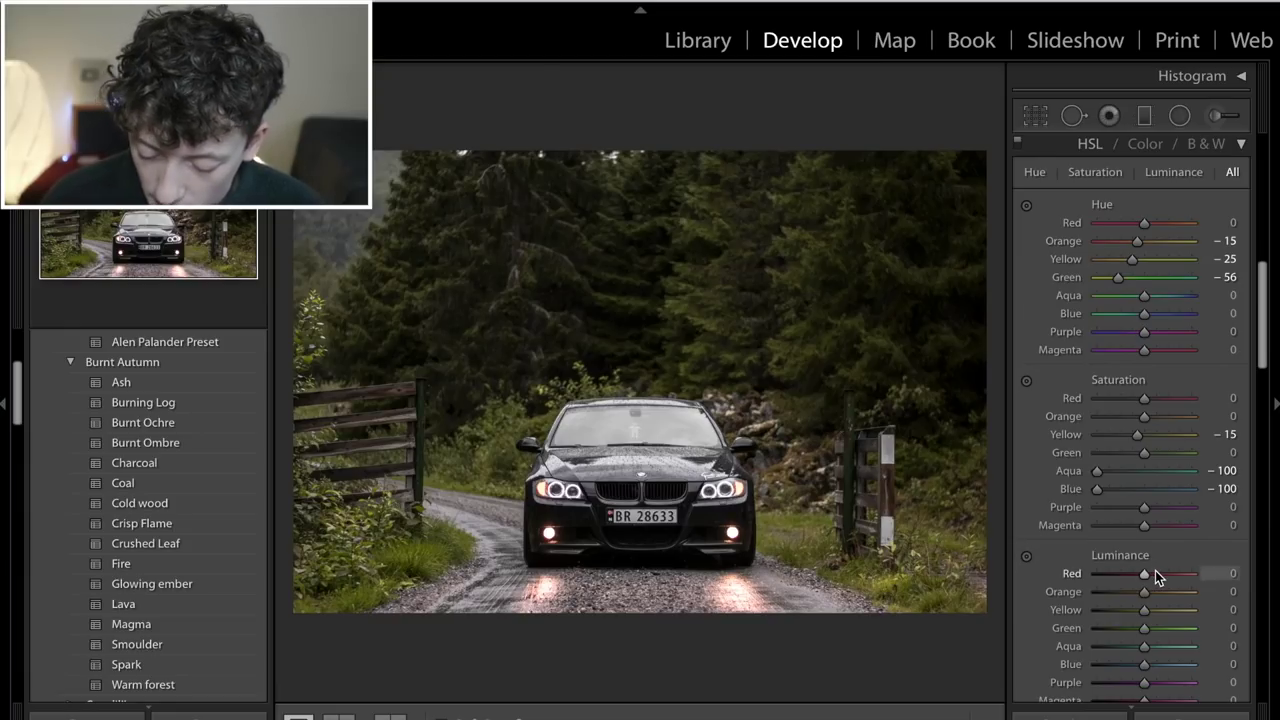
# Step: Set the HSL luminance of Orange to +15, Yellow to +20 and Green to +24
pyautogui.scroll(-2, 1155, 570)
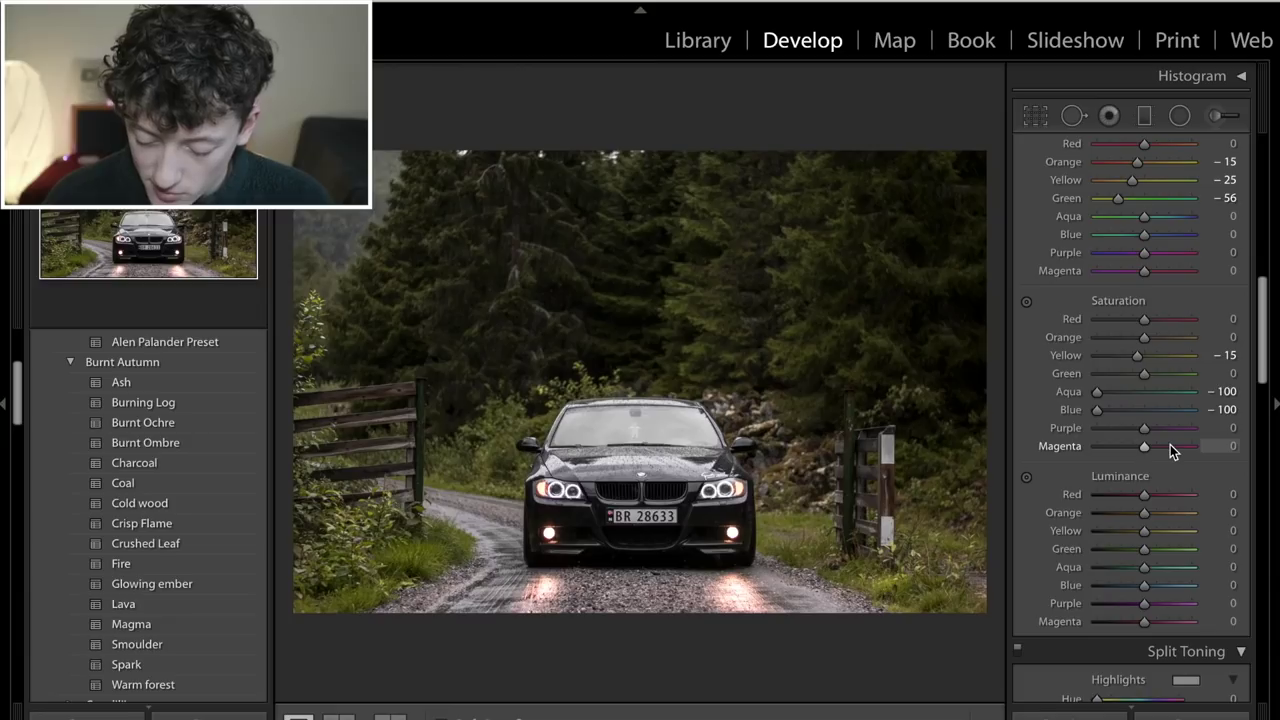
pyautogui.scroll(-1, 1175, 500)
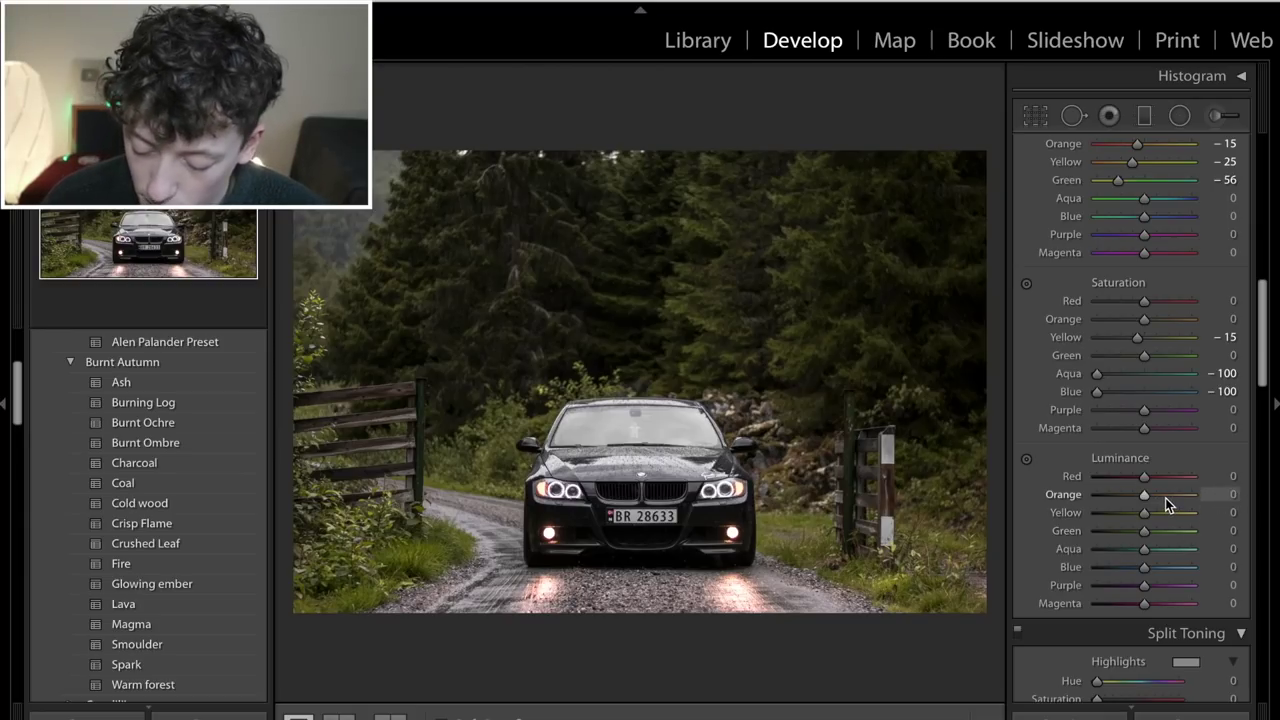
pyautogui.click(1237, 494)
pyautogui.write('15')
pyautogui.press('Return')
pyautogui.click(1237, 512)
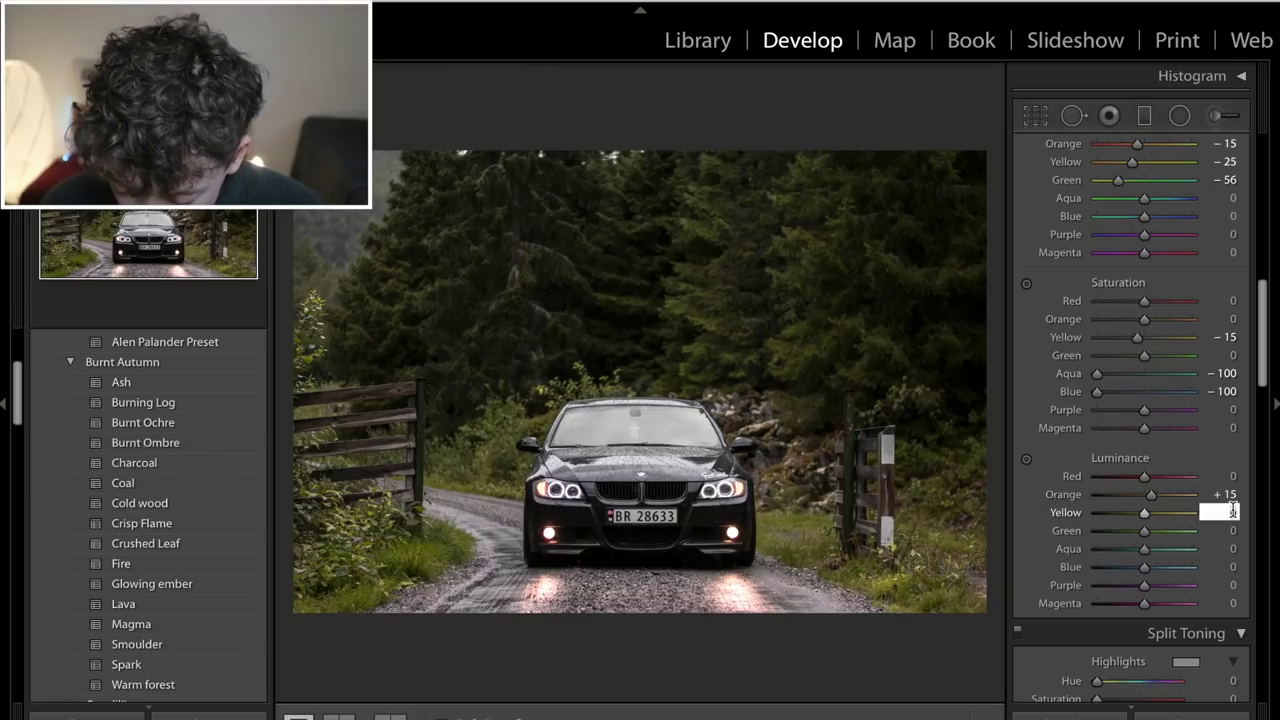
pyautogui.write('20')
pyautogui.press('Return')
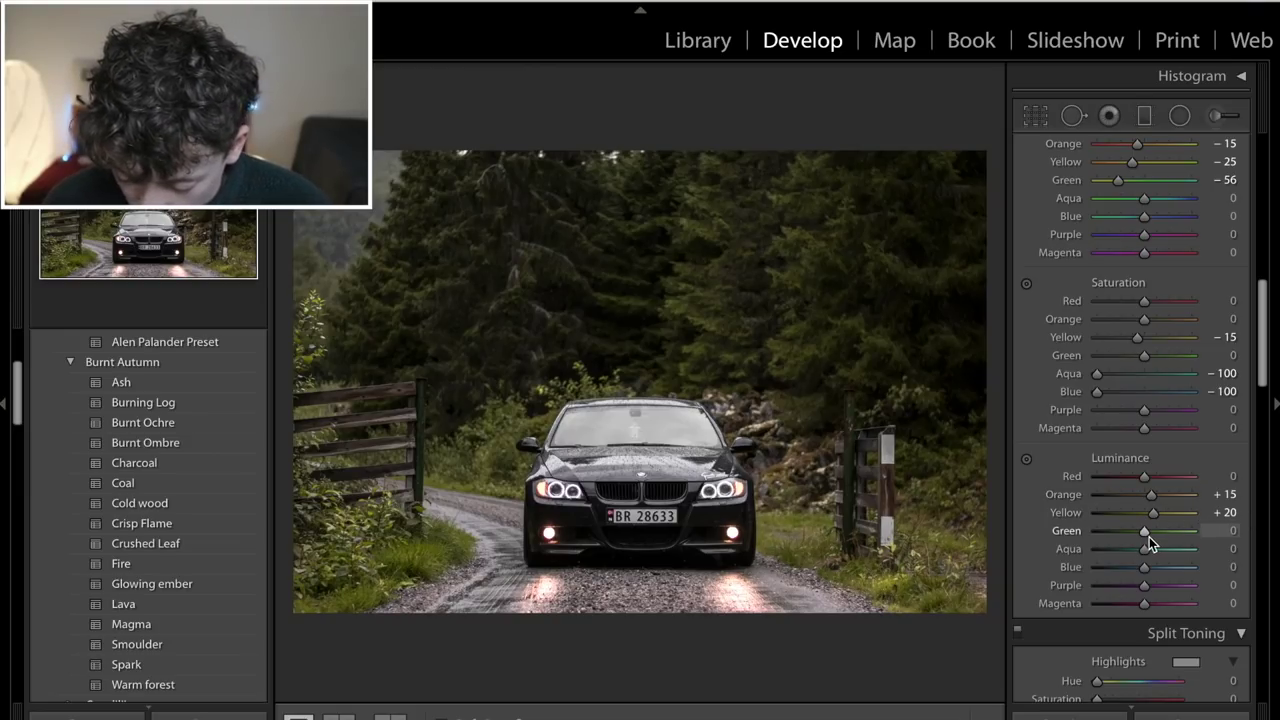
pyautogui.moveTo(1144, 535); pyautogui.dragTo(1156, 537)
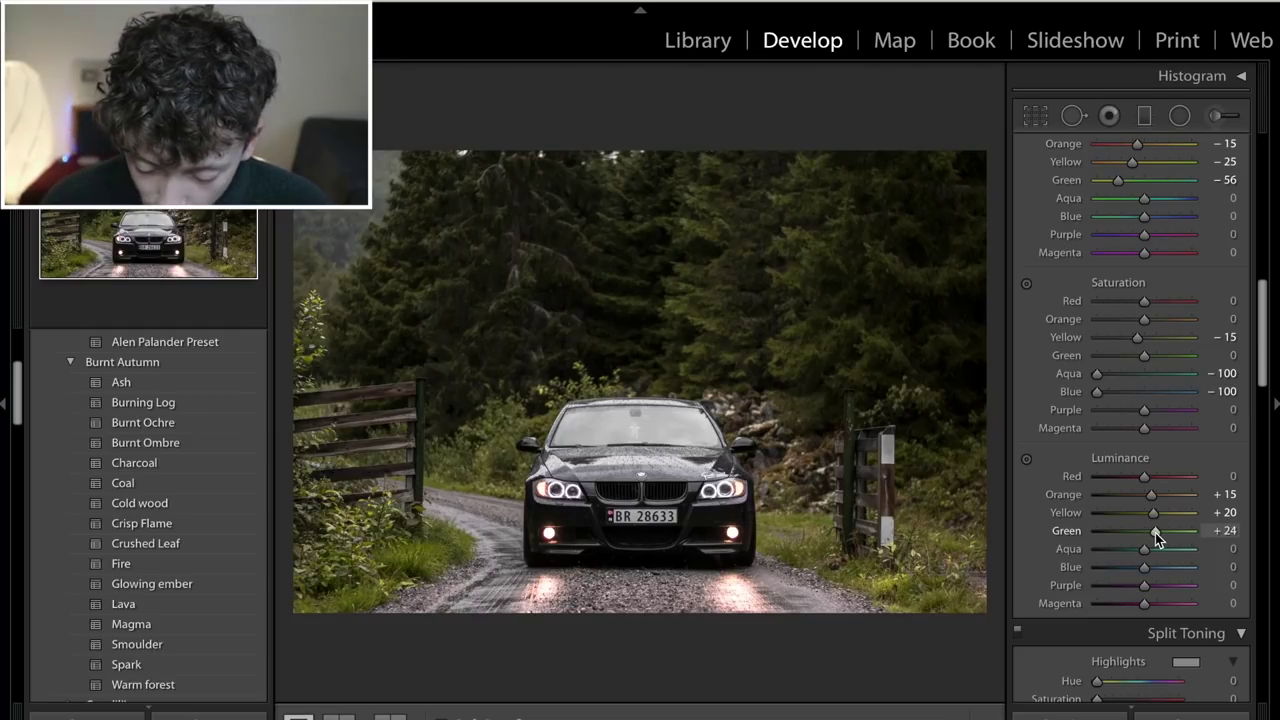
# Step: Compare the edited car photo with its original version several times
pyautogui.press('\\')
pyautogui.press('\\')
pyautogui.press('\\')
pyautogui.press('\\')
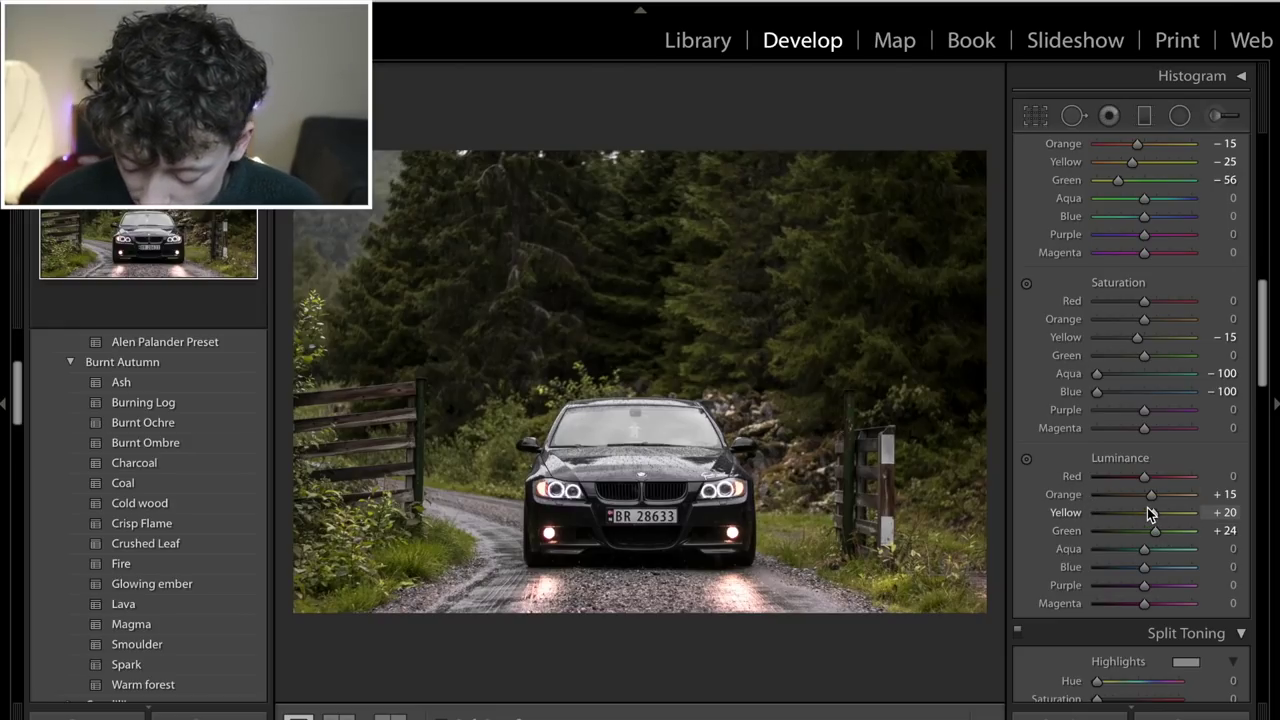
pyautogui.press('\\')
pyautogui.press('\\')
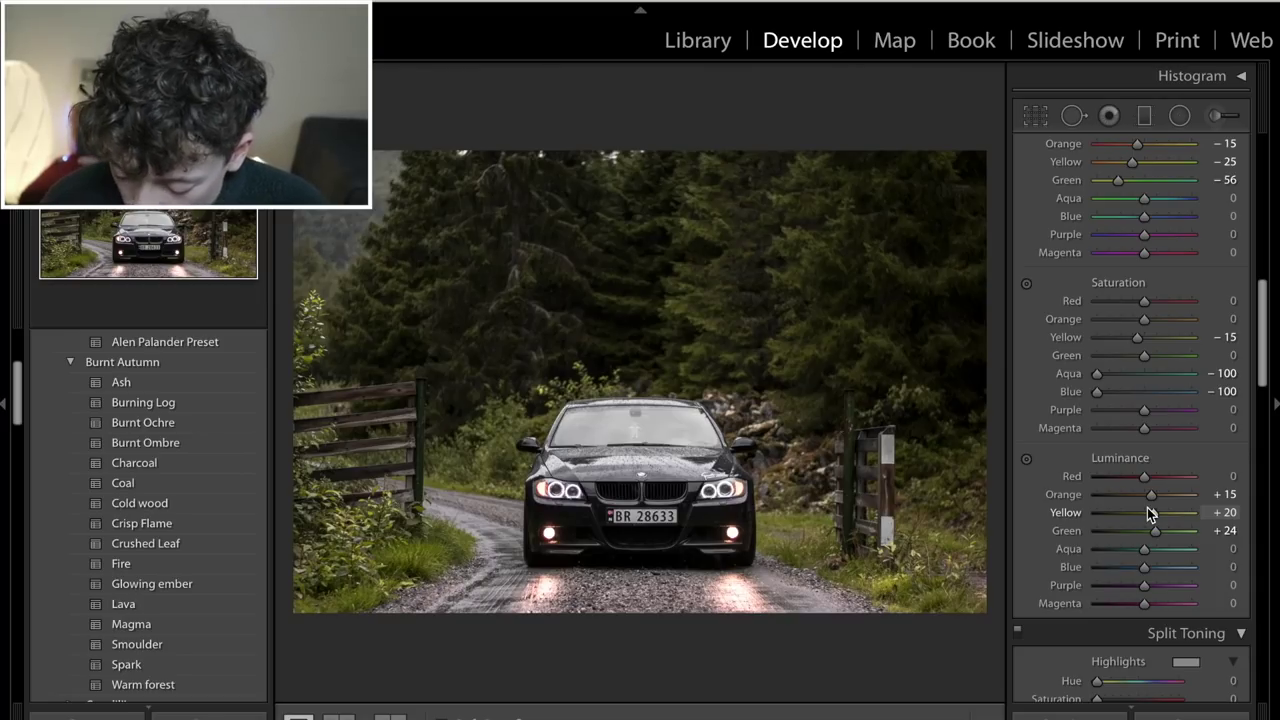
# Step: Set the Split Toning highlights to hue 230 and saturation 15, and preview that hue at full strength
pyautogui.scroll(-4, 1162, 650)
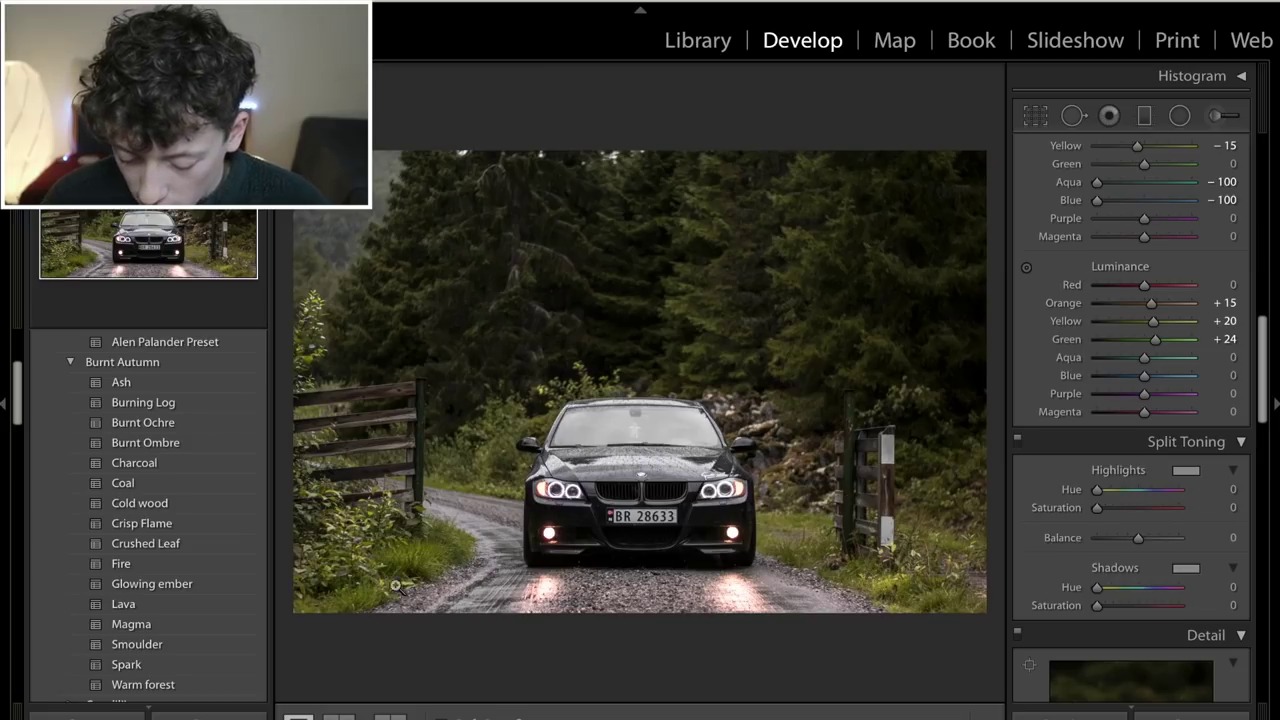
pyautogui.click(1239, 488)
pyautogui.write('230')
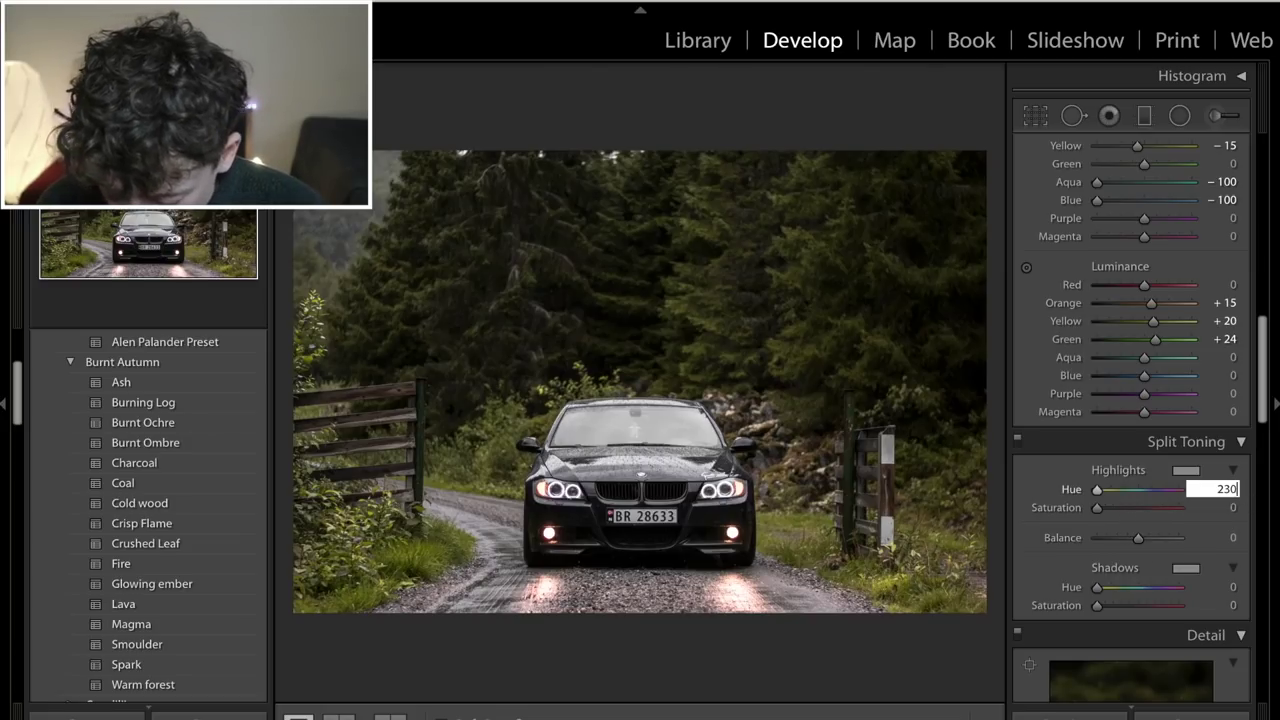
pyautogui.press('Return')
pyautogui.click(1232, 507)
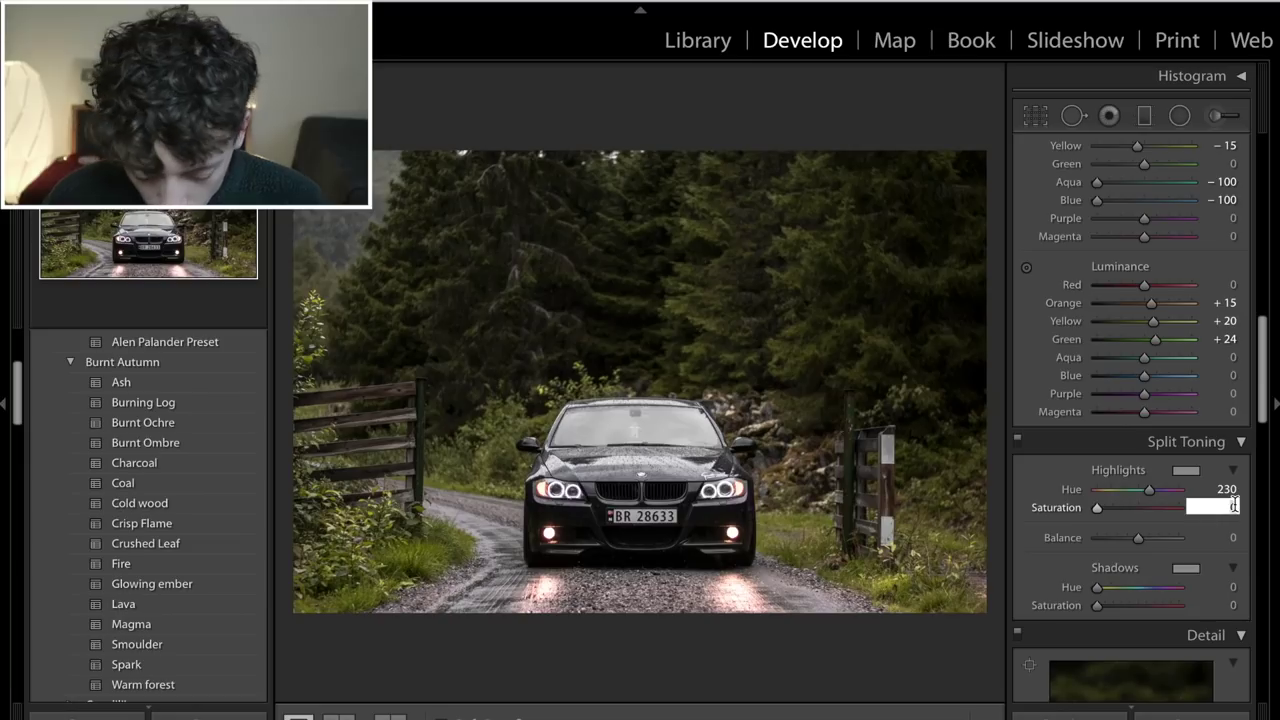
pyautogui.write('15')
pyautogui.press('Return')
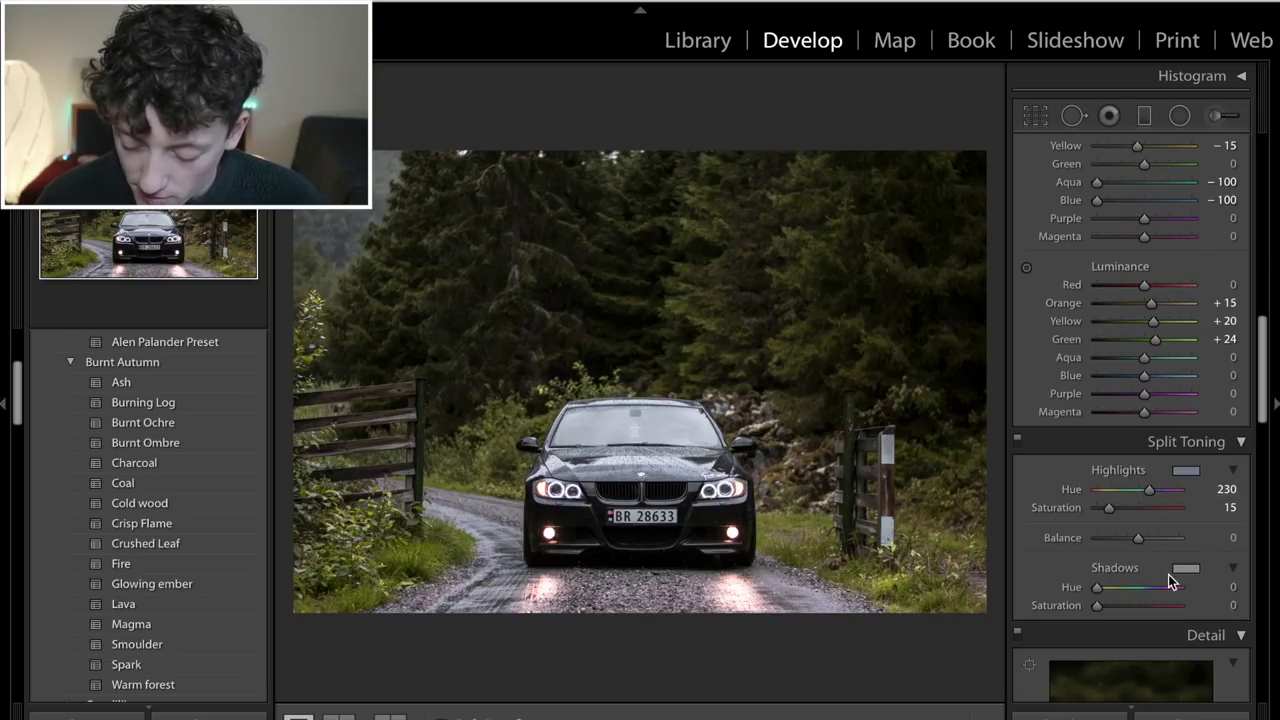
pyautogui.scroll(-1, 1168, 574)
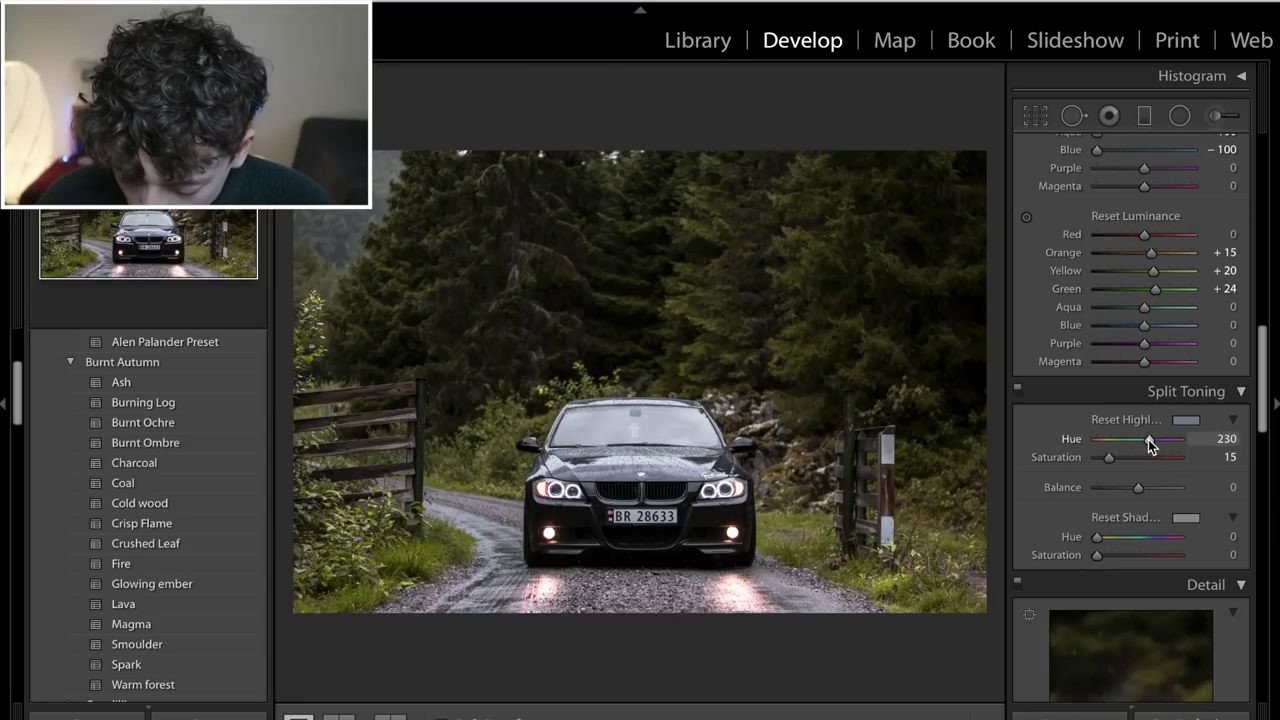
pyautogui.keyDown('alt'); pyautogui.click(1149, 441); pyautogui.keyUp('alt')
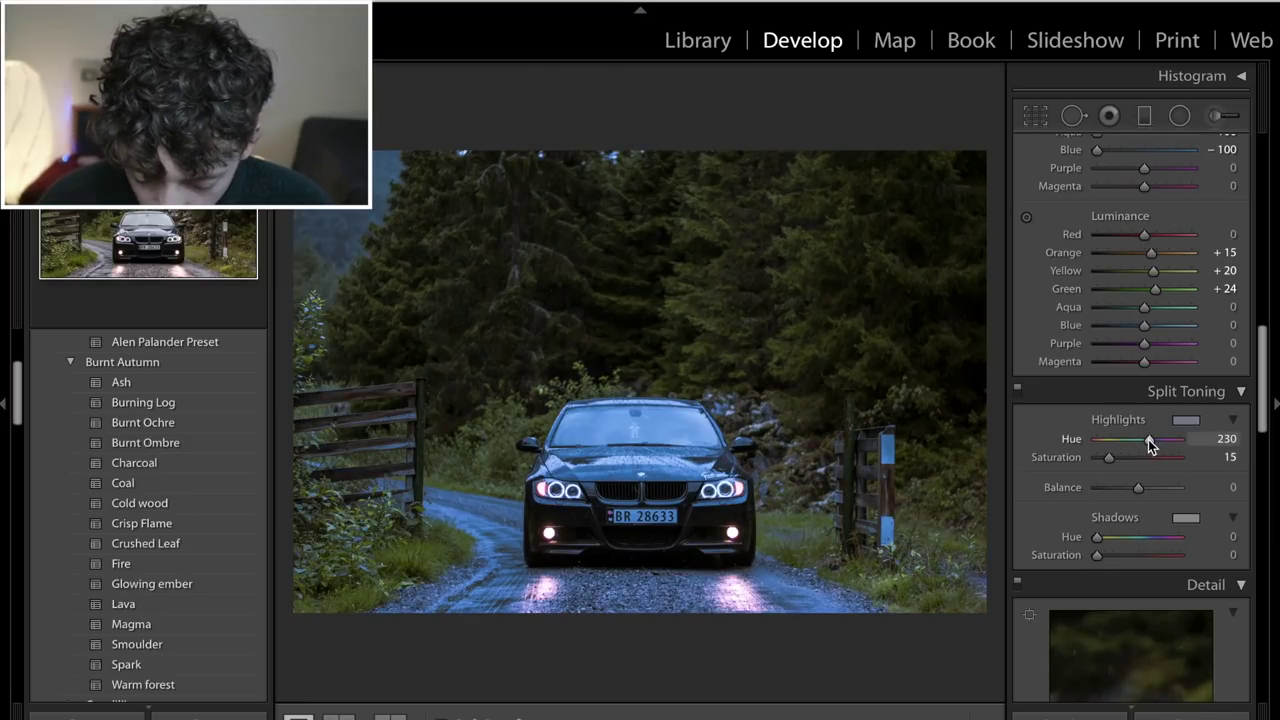
# Step: Set the Split Toning shadows to hue 50 and saturation 15
pyautogui.click(1230, 536)
pyautogui.write('50')
pyautogui.press('Return')
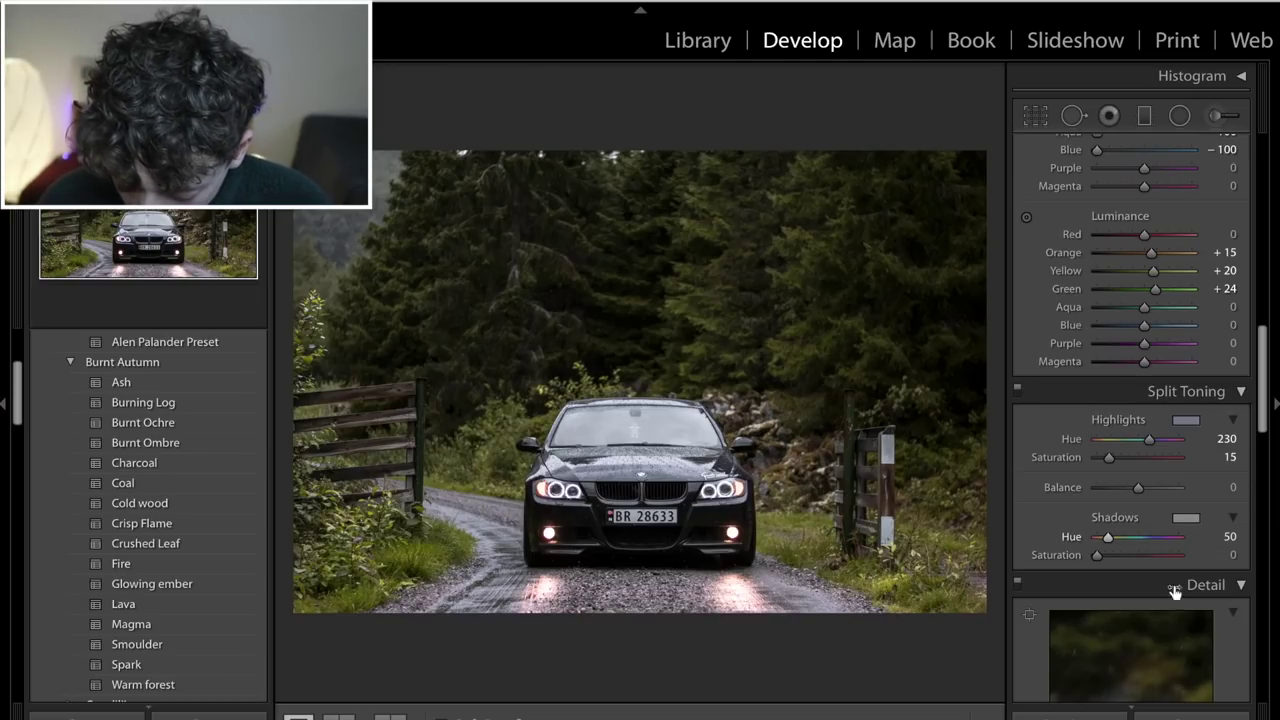
pyautogui.click(1228, 554)
pyautogui.write('15')
pyautogui.press('Return')
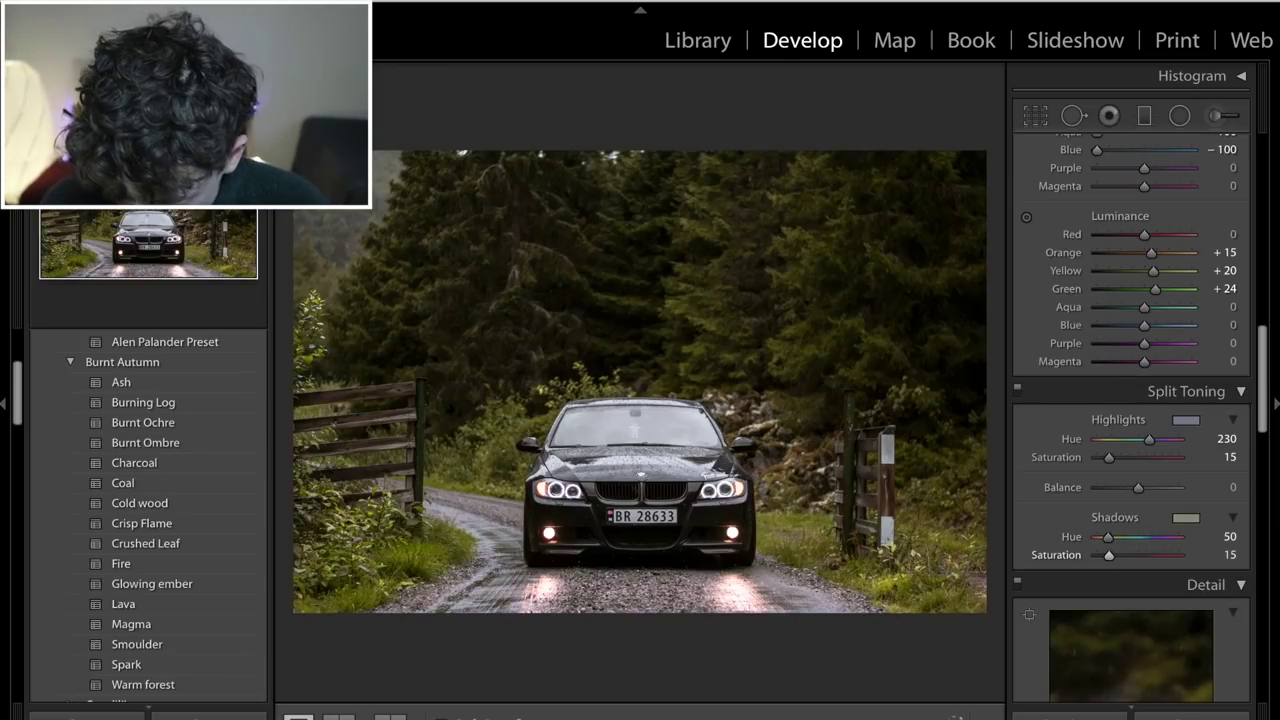
pyautogui.press('alt')
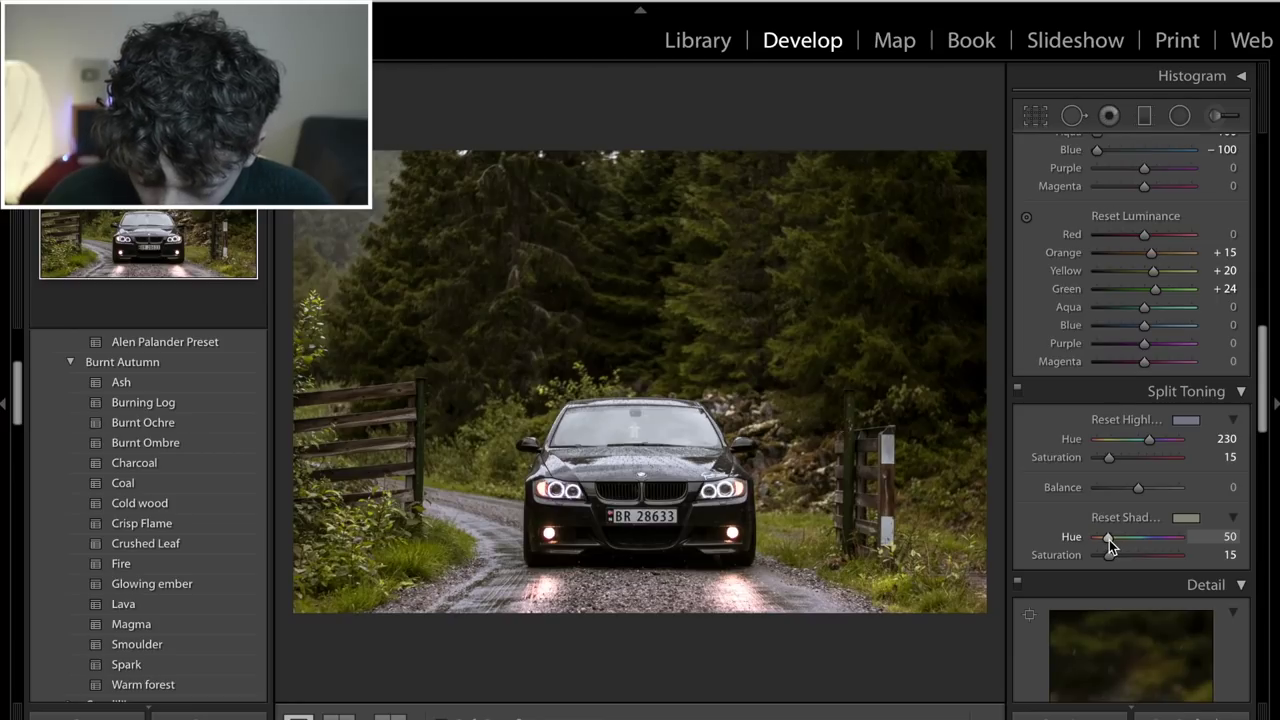
# Step: Set the Split Toning shadows hue to 45 and compare the photo with Split Toning off and on
pyautogui.moveTo(1109, 540); pyautogui.dragTo(1108, 540)
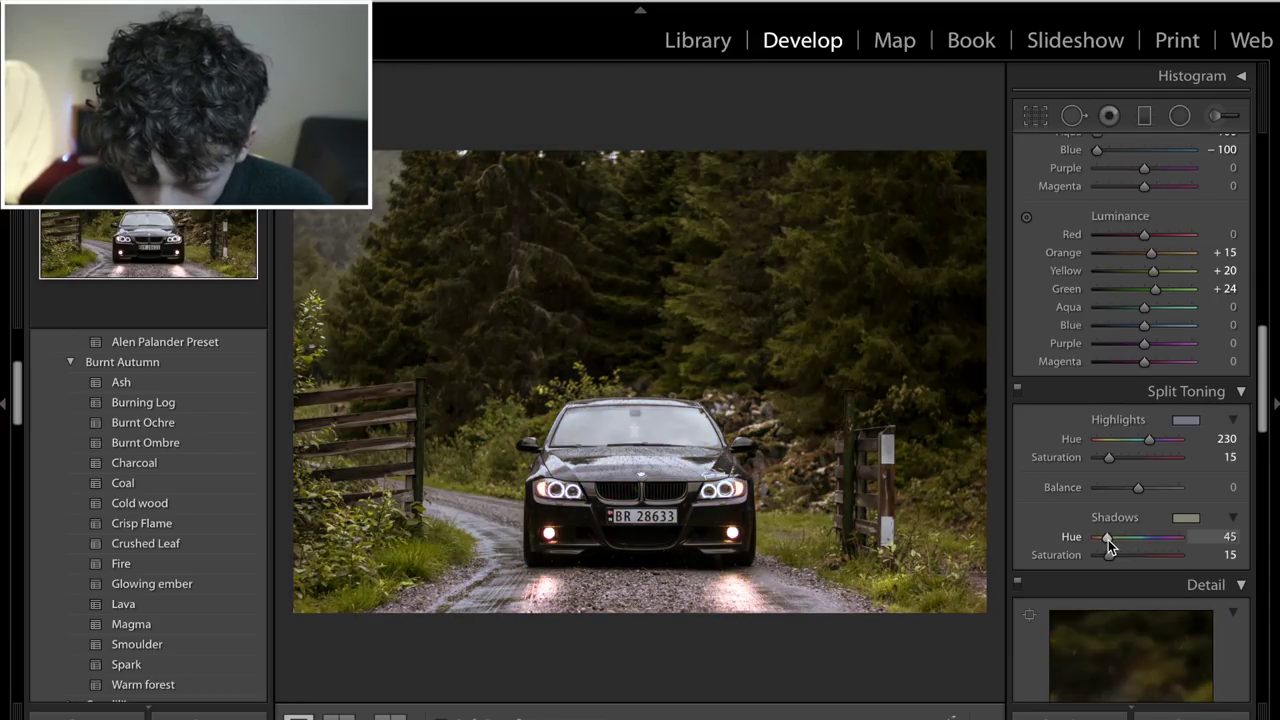
pyautogui.click(1016, 396)
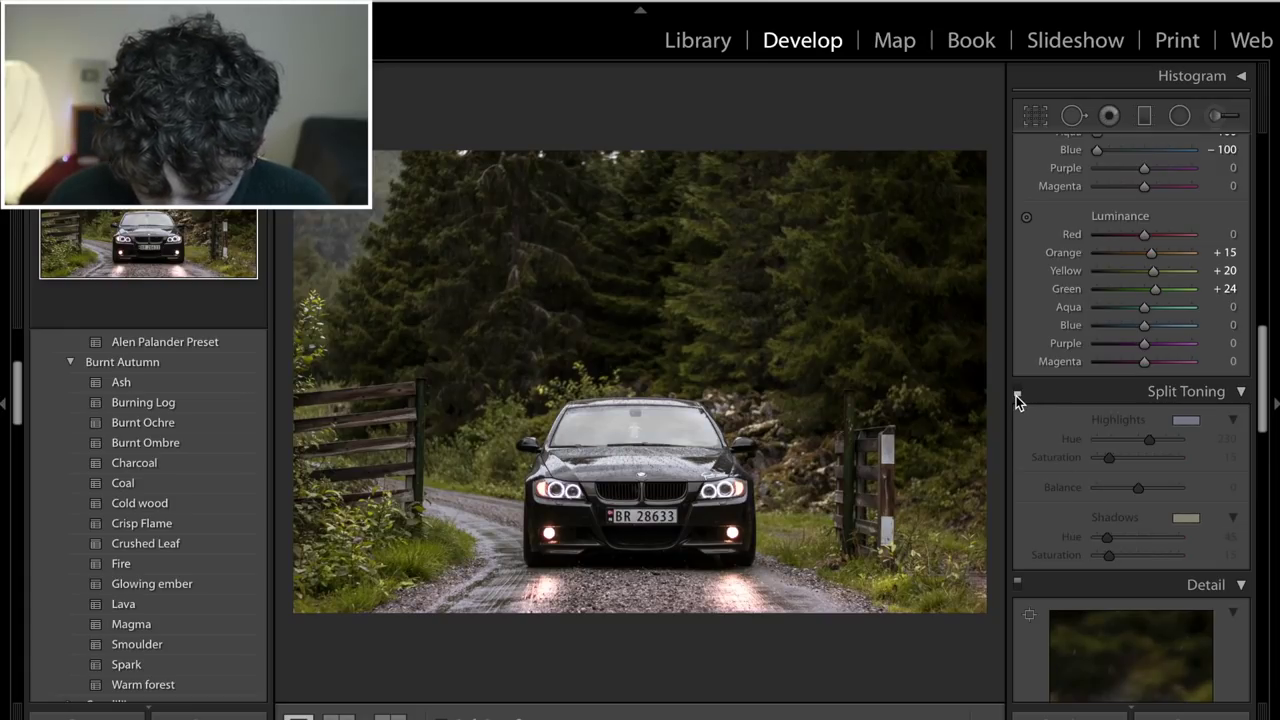
pyautogui.click(1016, 396)
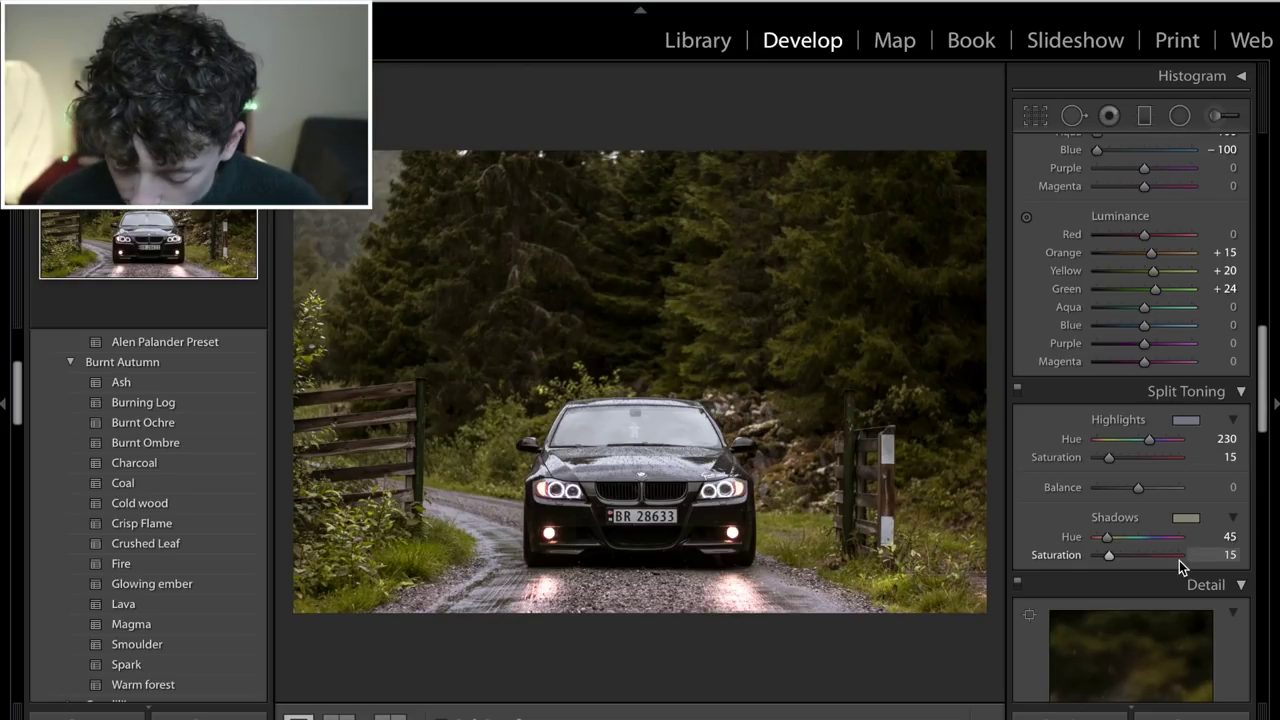
# Step: Set the Sharpening amount to 50 in the photo's Detail settings
pyautogui.scroll(-5, 1179, 560)
pyautogui.click(1218, 285)
pyautogui.write('50')
pyautogui.press('Return')
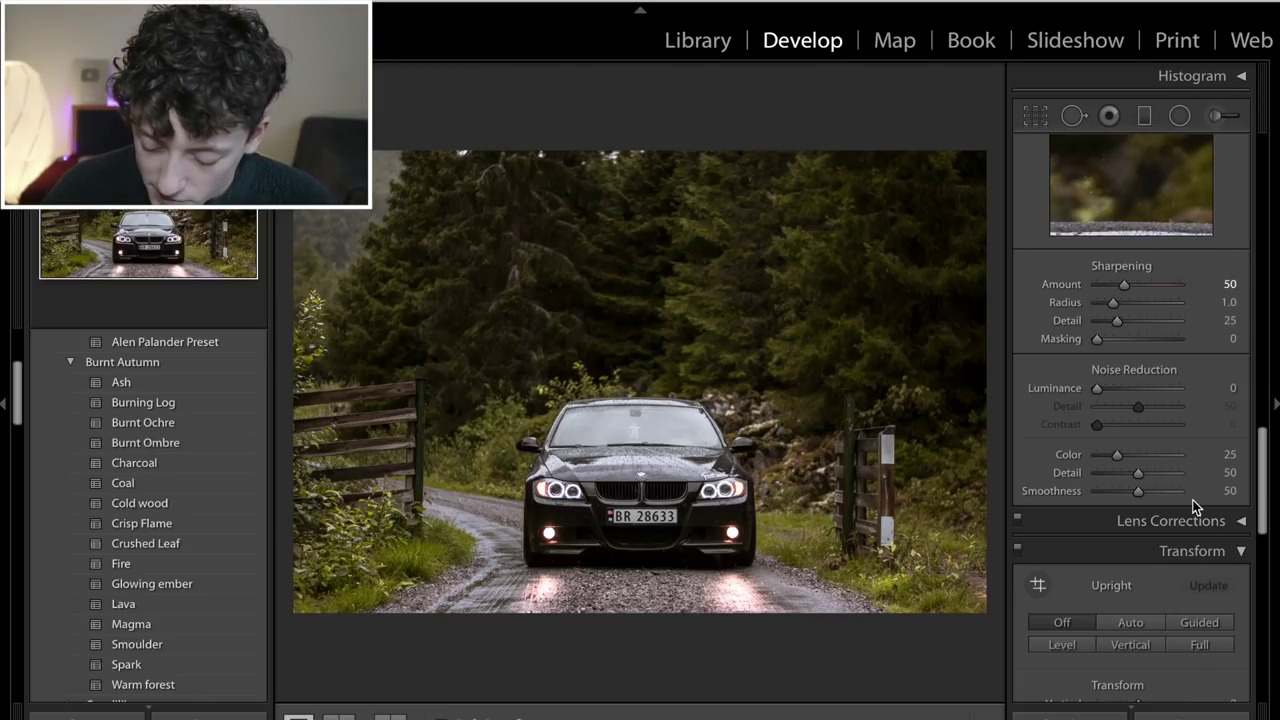
# Step: Set the Post-Crop Vignetting amount to -10 and compare the photo with Effects off and on
pyautogui.scroll(-8, 1193, 507)
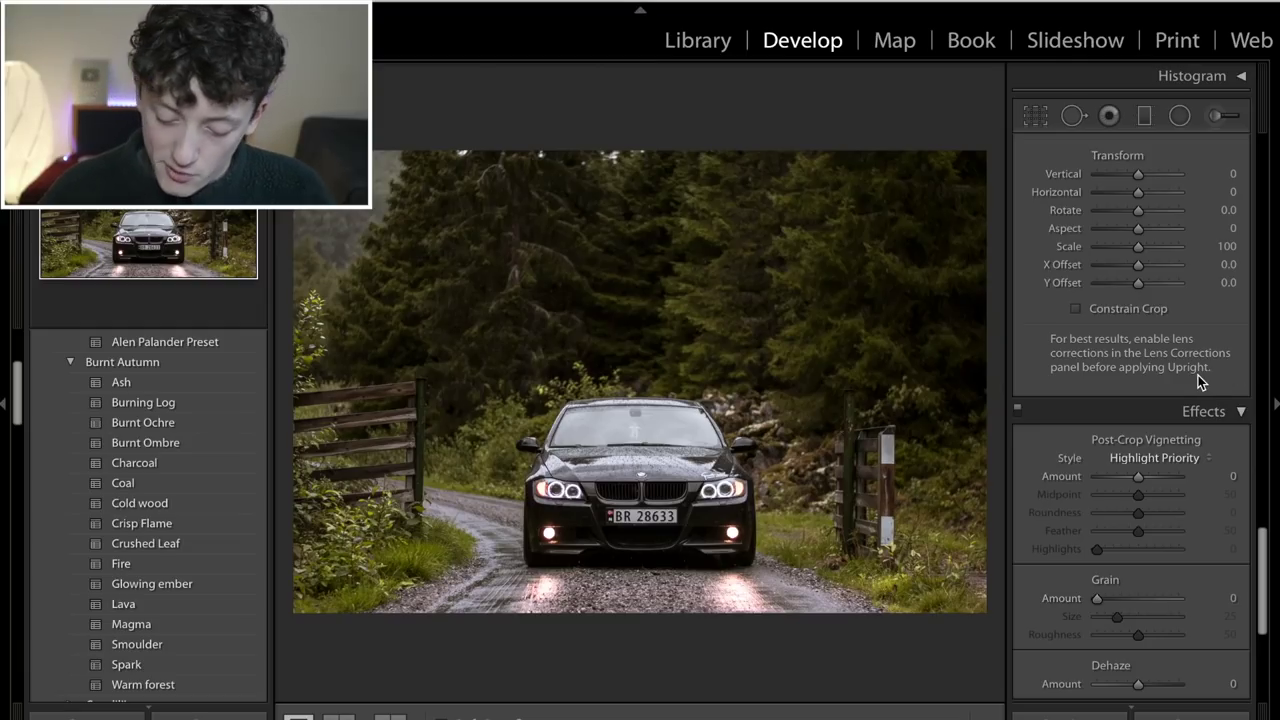
pyautogui.scroll(8, 1198, 375)
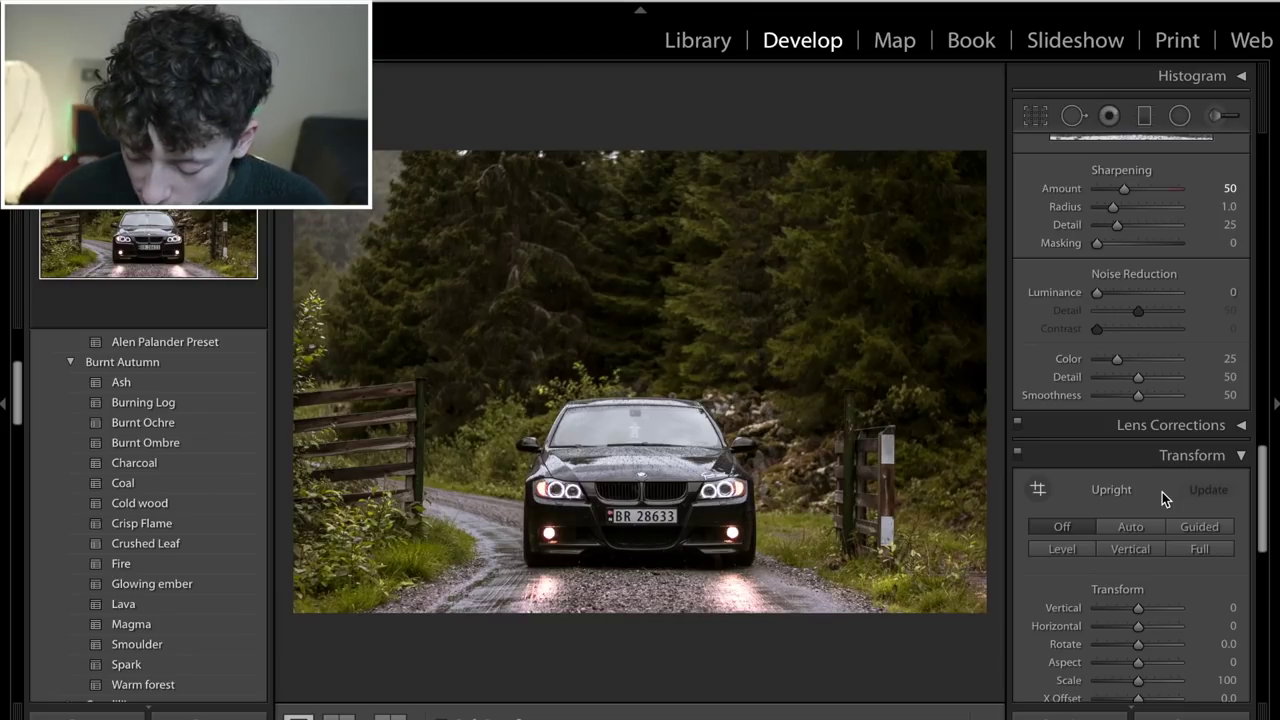
pyautogui.scroll(-8, 1162, 492)
pyautogui.scroll(-3, 1162, 492)
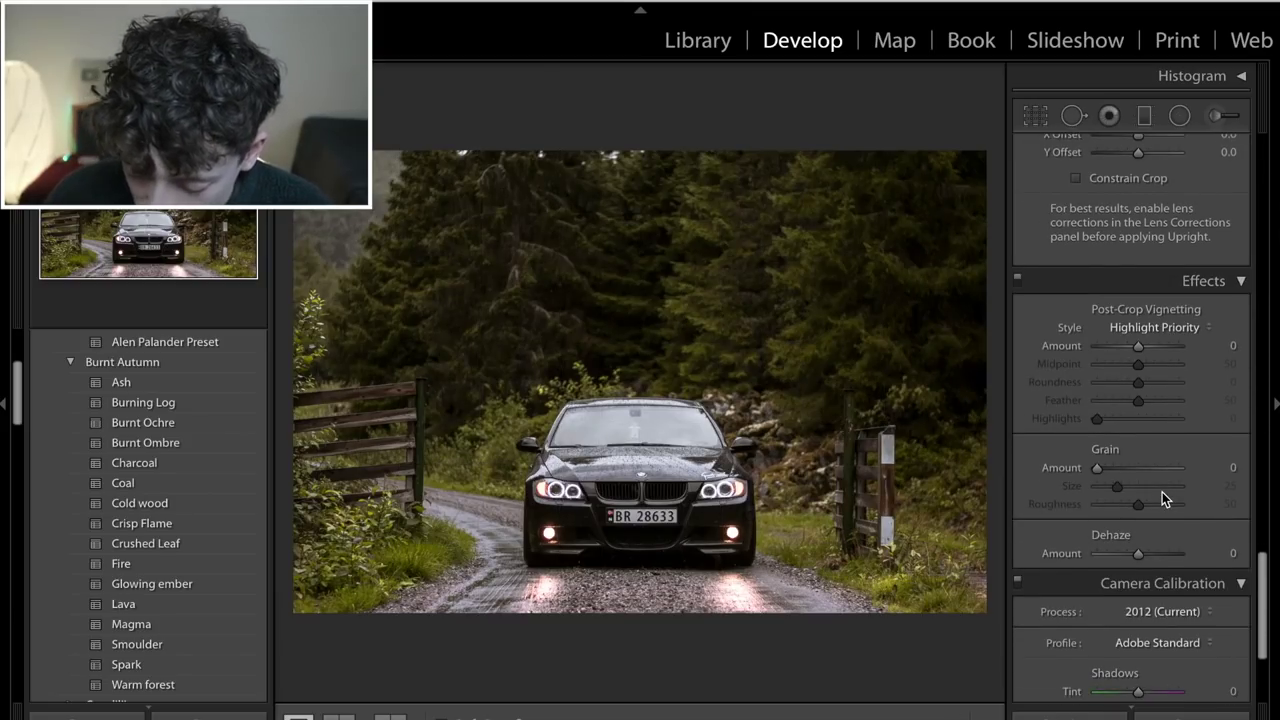
pyautogui.click(1213, 346)
pyautogui.write('-10')
pyautogui.press('Return')
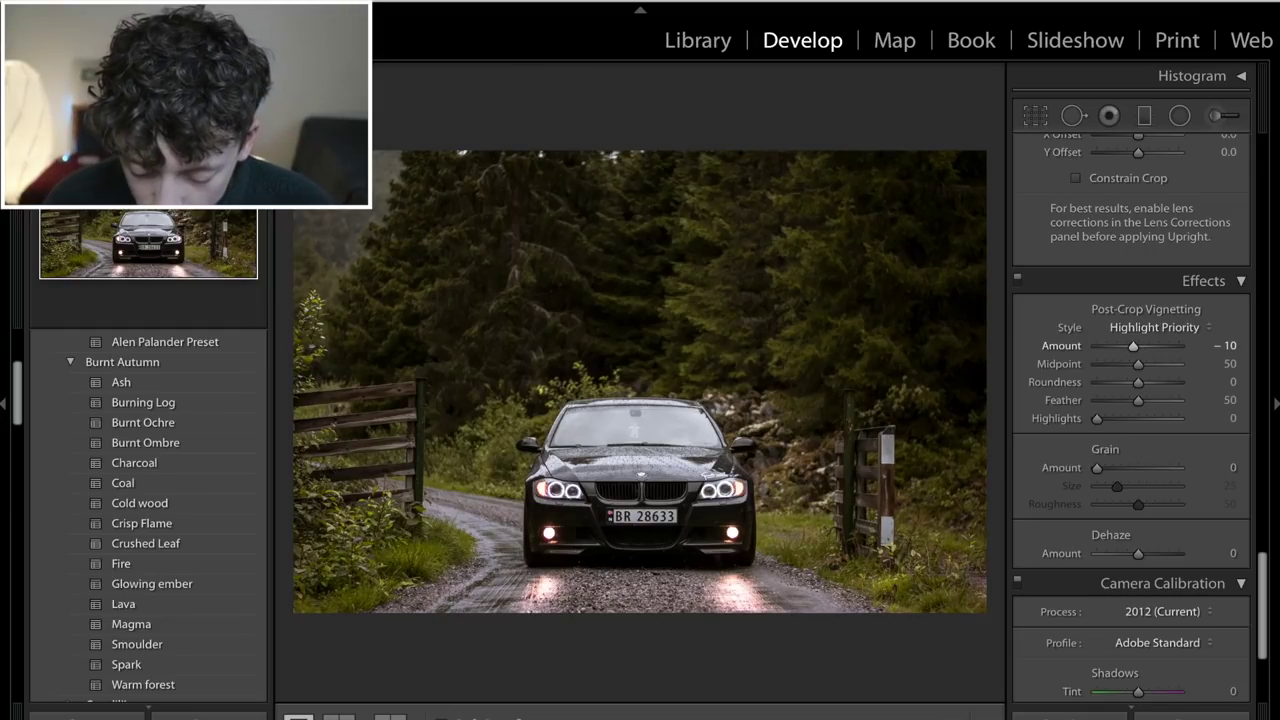
pyautogui.click(1023, 279)
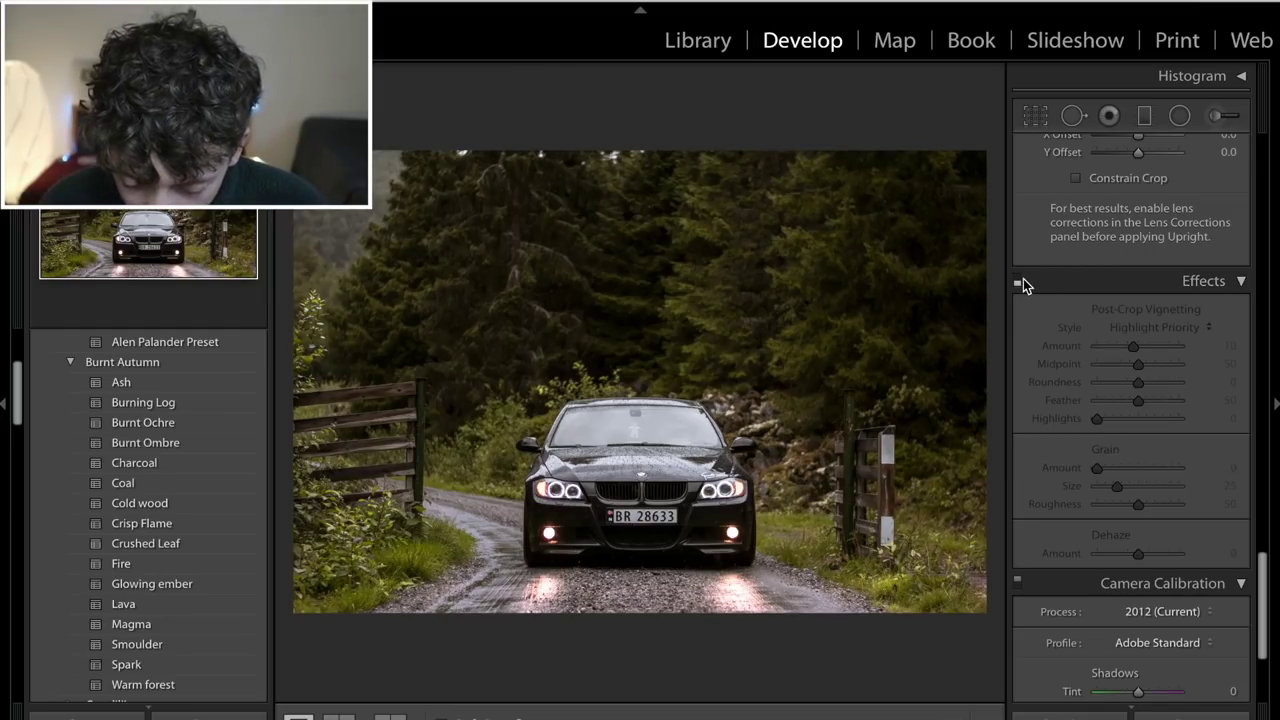
pyautogui.click(1023, 279)
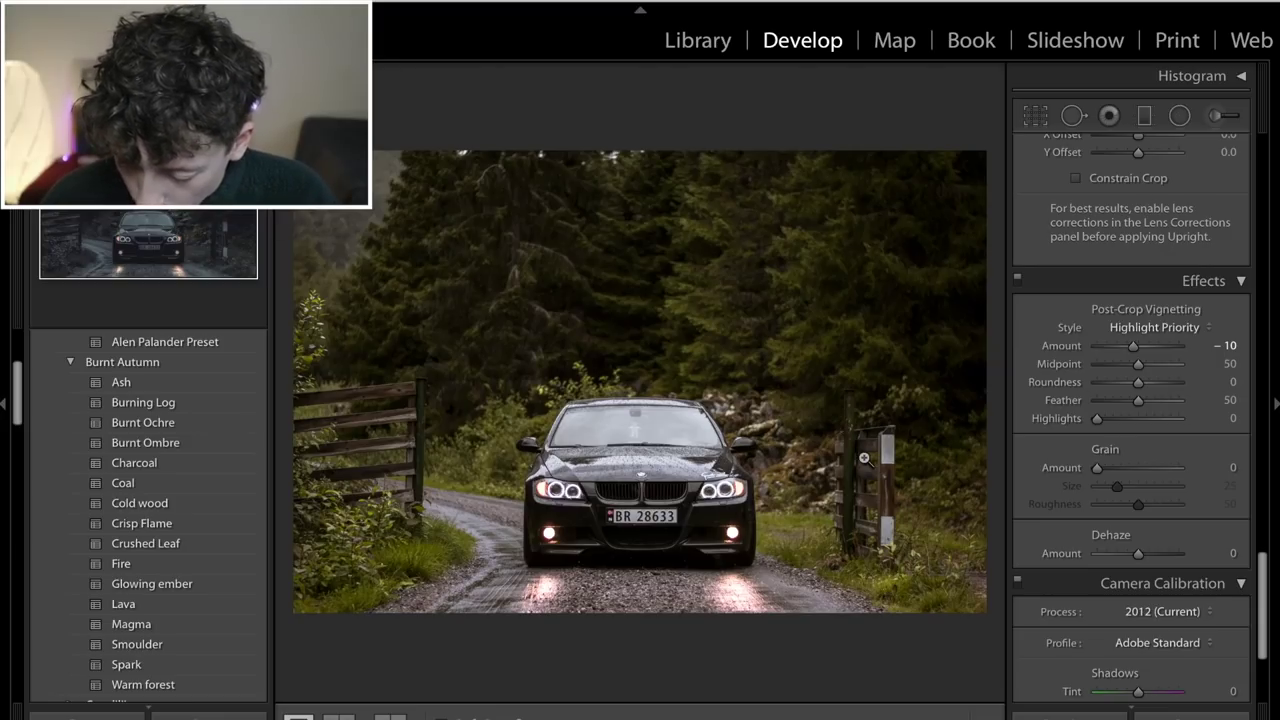
# Step: Set the Grain amount to 50 and inspect the grain up close in the trees
pyautogui.click(1231, 468)
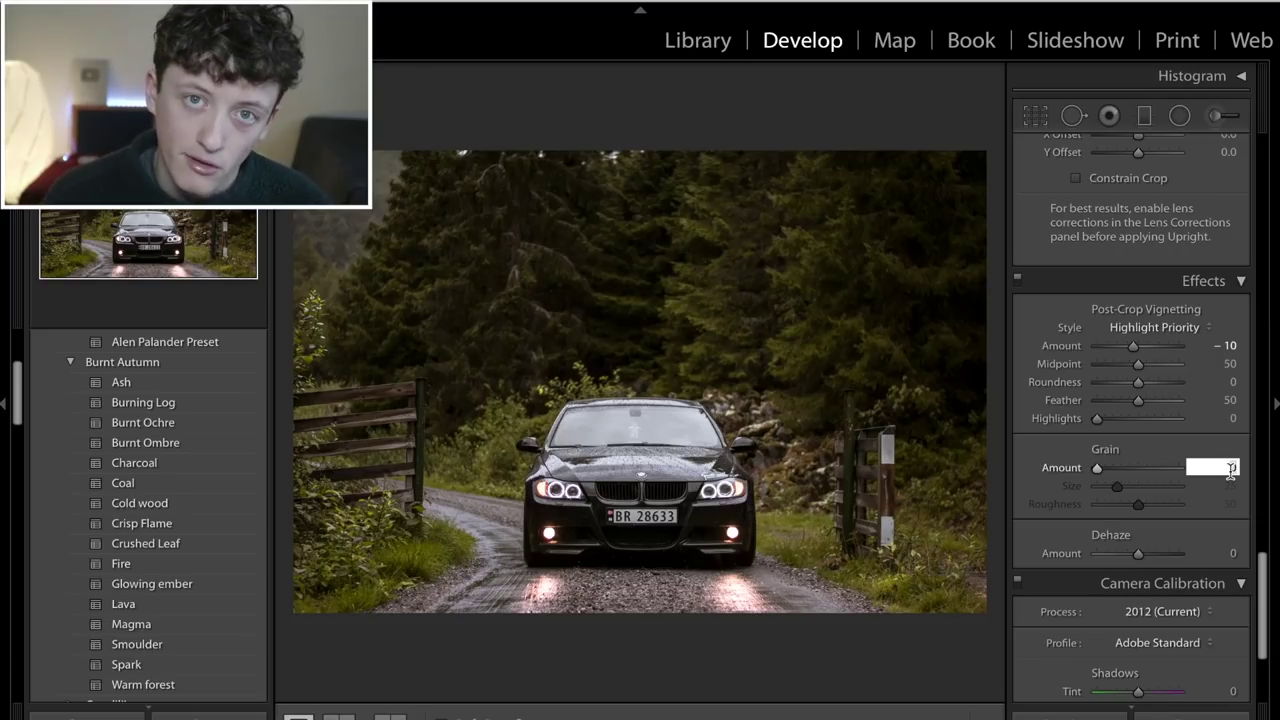
pyautogui.write('50')
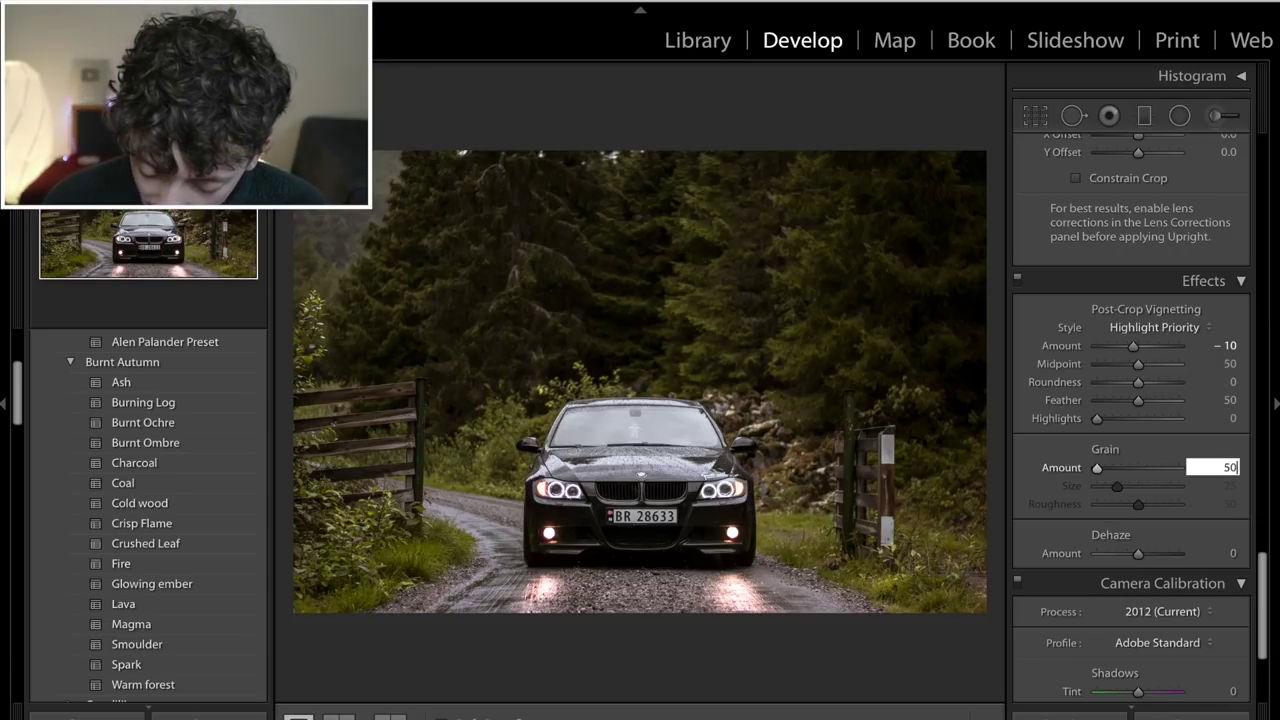
pyautogui.press('Return')
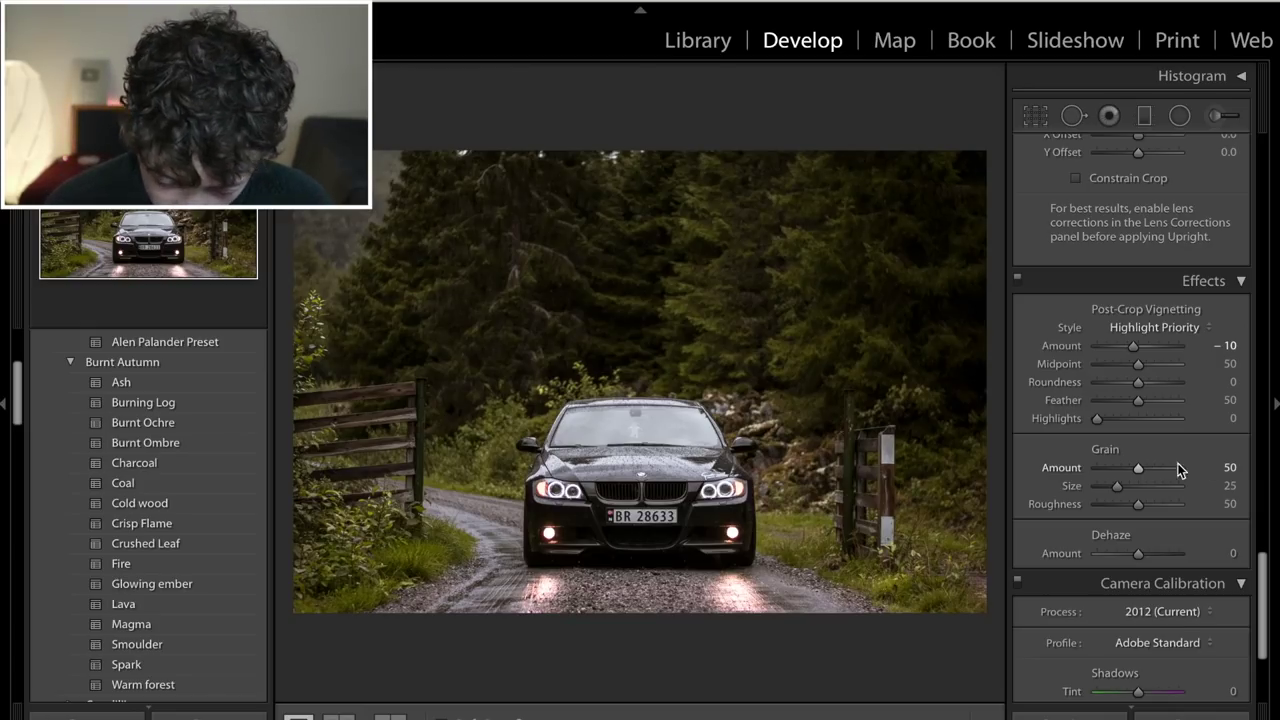
pyautogui.click(401, 245)
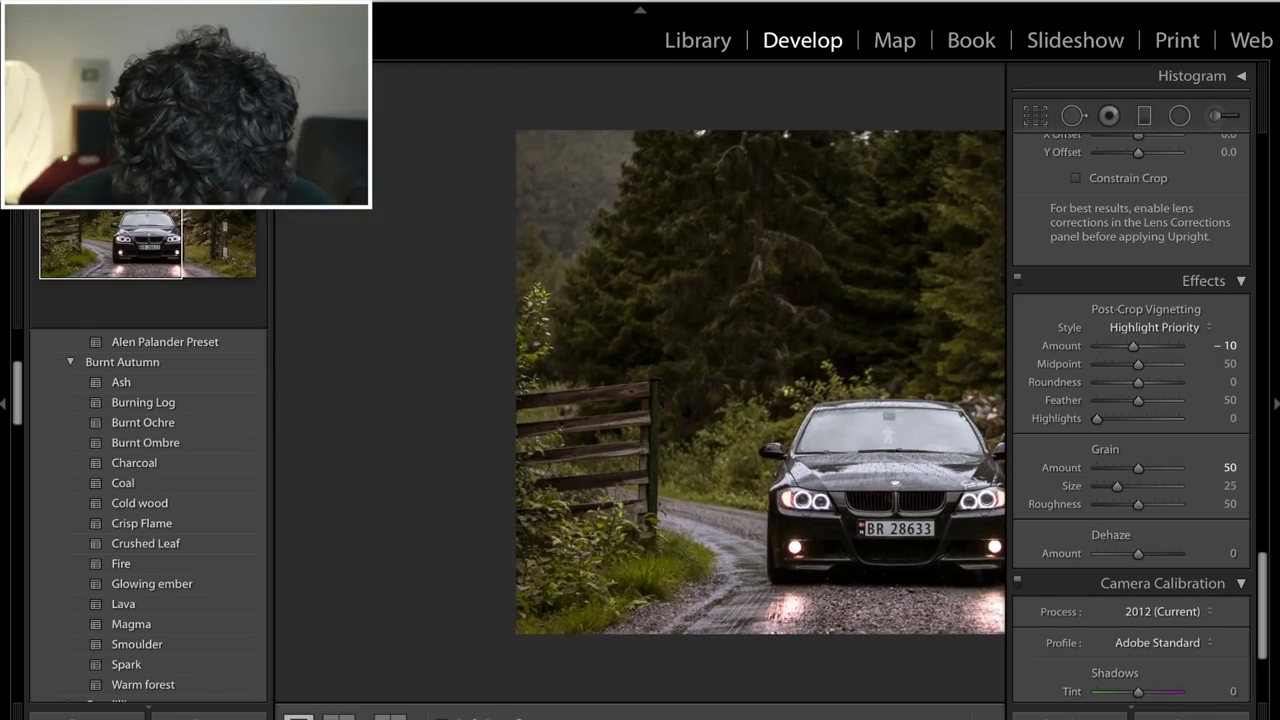
pyautogui.click(717, 346)
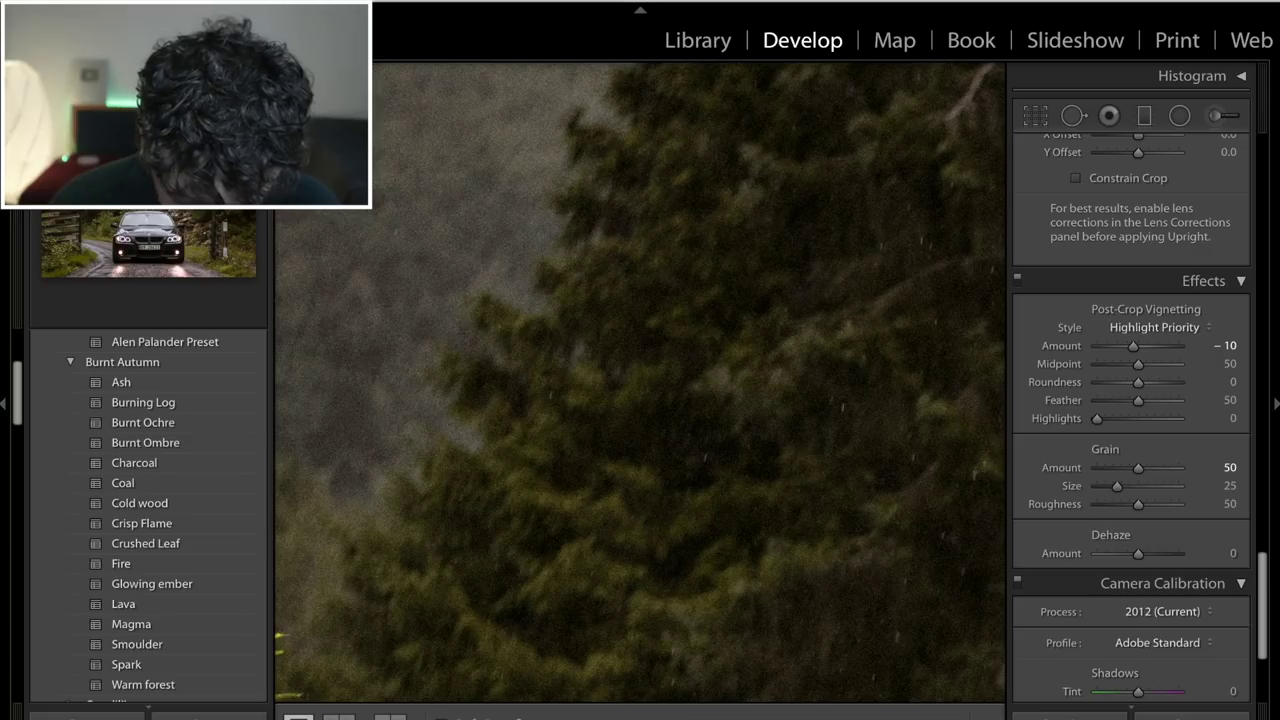
pyautogui.click(630, 282)
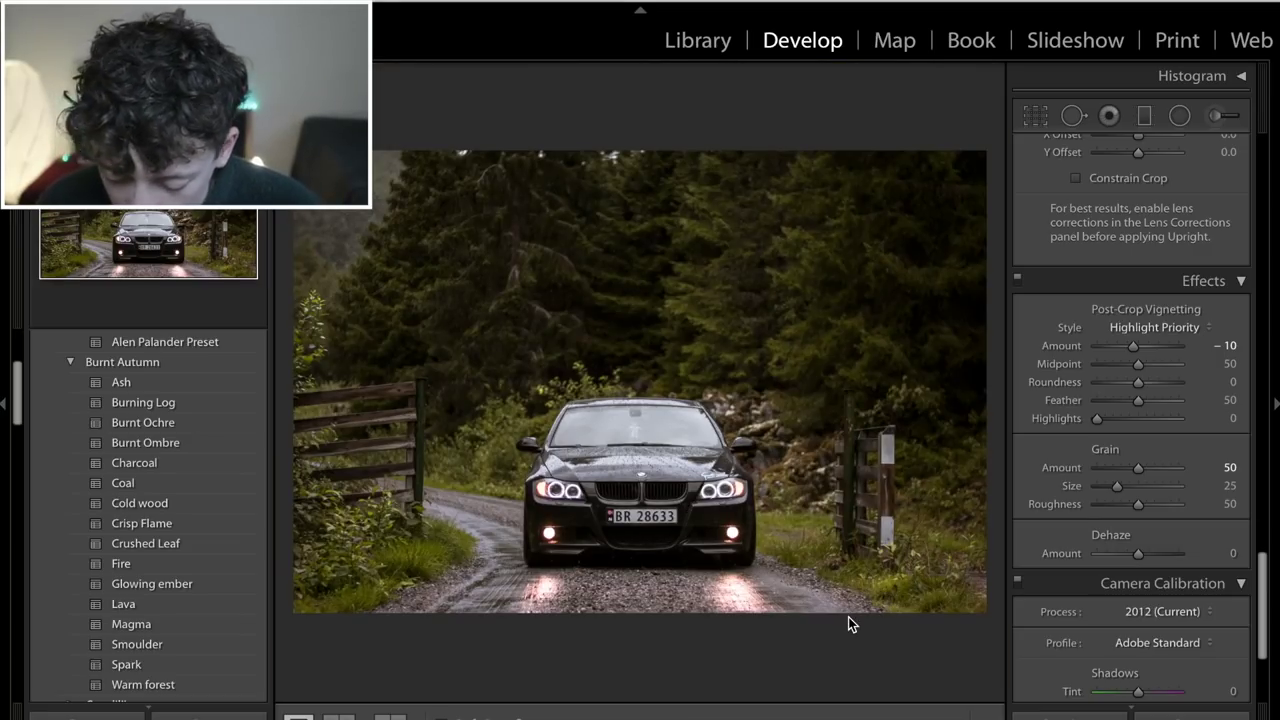
# Step: Preview both extremes of the Camera Calibration Red Primary hue and set it to +100
pyautogui.scroll(-5, 1148, 637)
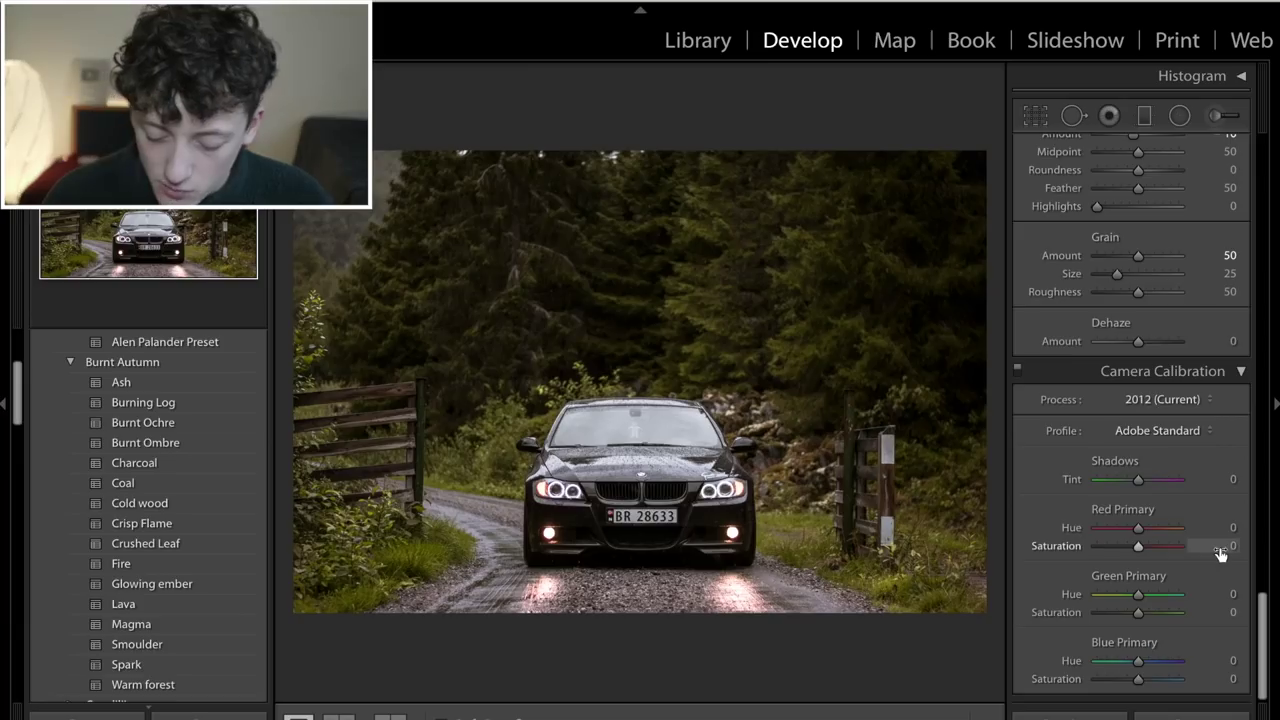
pyautogui.moveTo(1142, 529); pyautogui.dragTo(1184, 528)
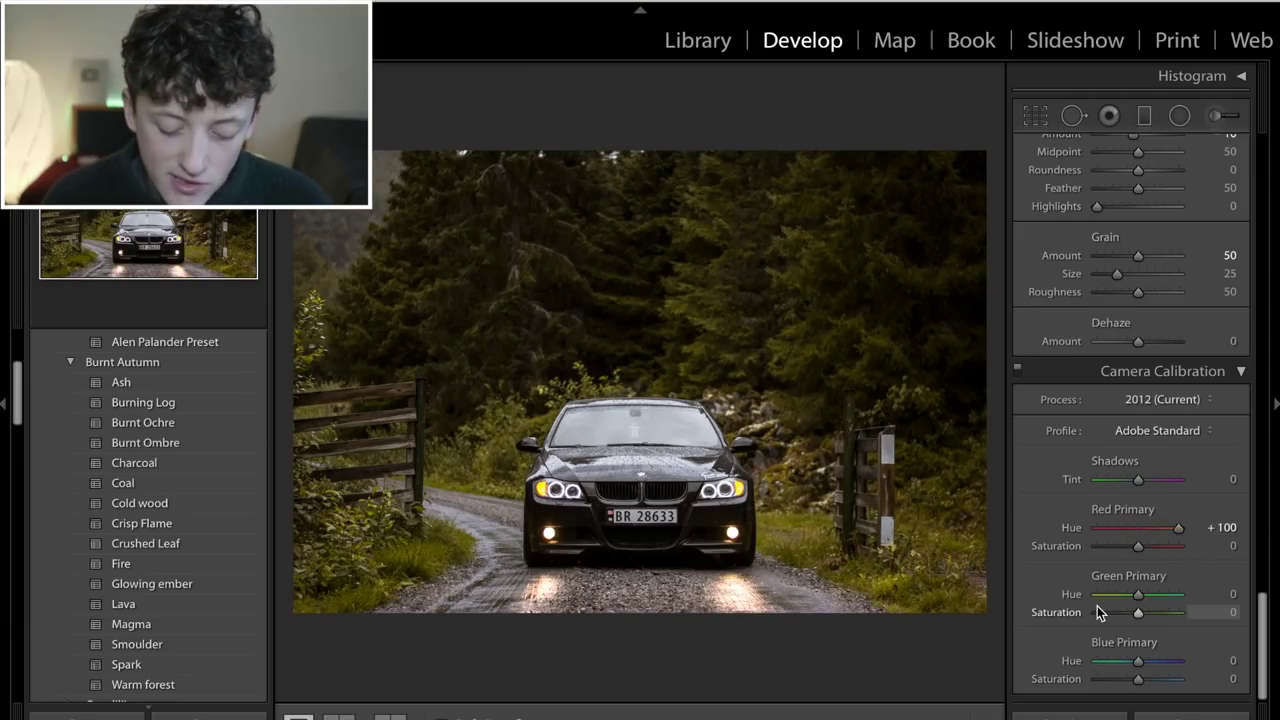
pyautogui.moveTo(1138, 540); pyautogui.dragTo(1067, 530)
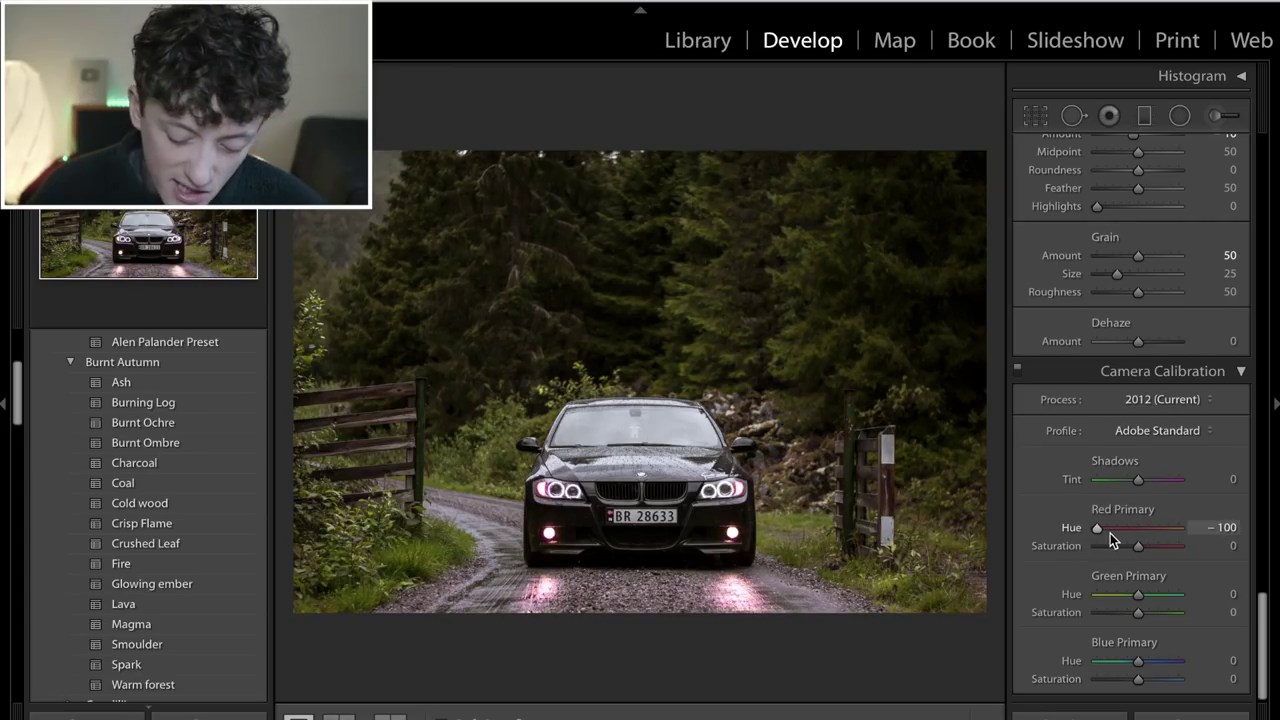
pyautogui.moveTo(1100, 527); pyautogui.dragTo(1182, 528)
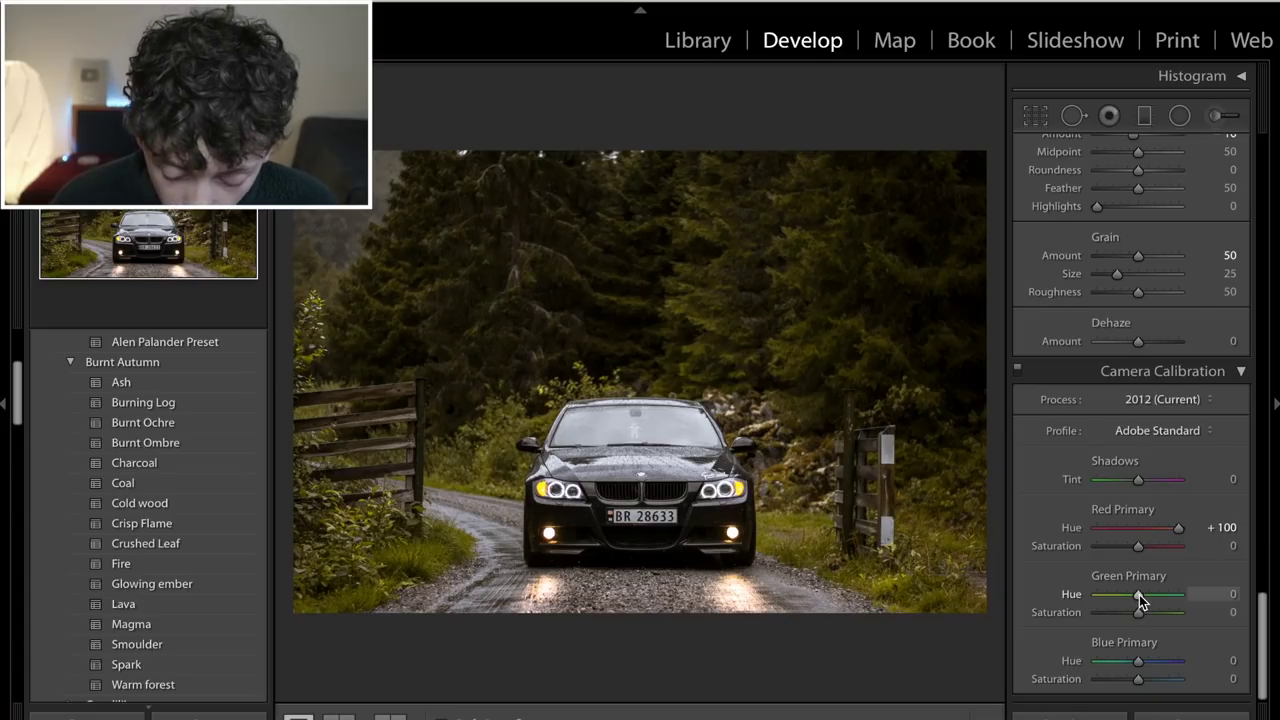
# Step: Preview both extremes of the Camera Calibration Green Primary hue and set it to -100
pyautogui.moveTo(1140, 598); pyautogui.dragTo(1068, 597)
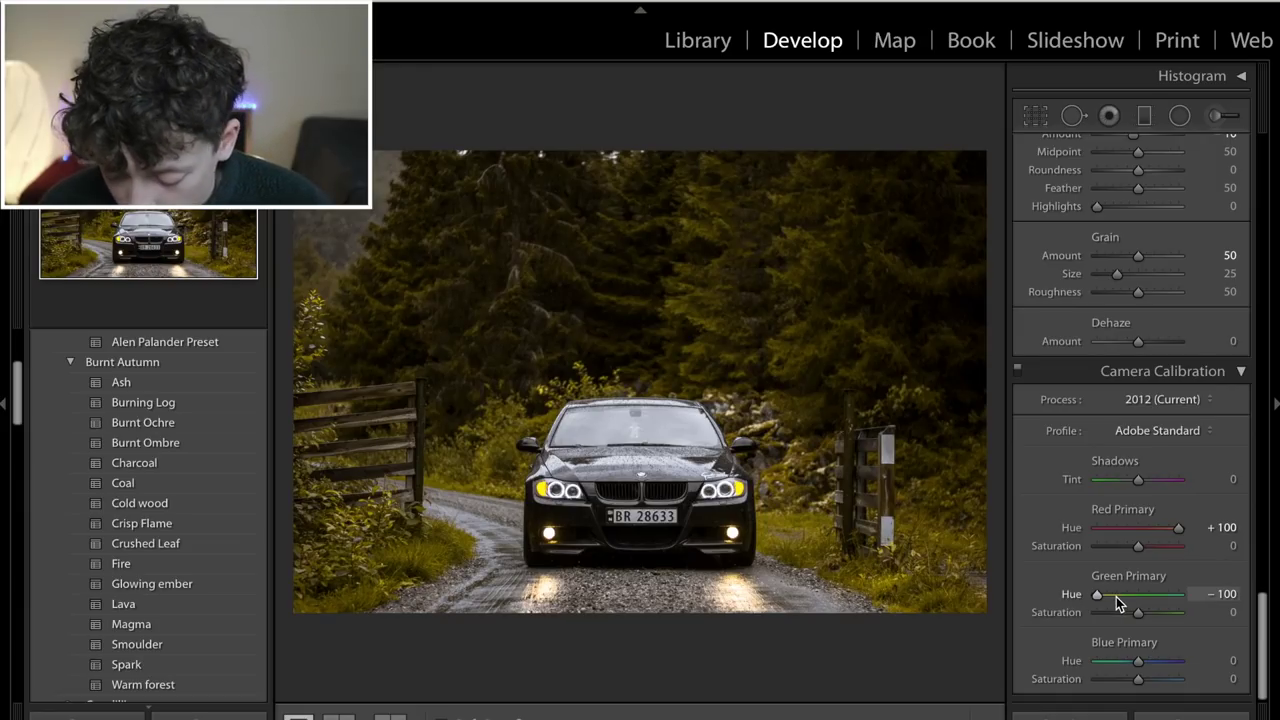
pyautogui.moveTo(1120, 600); pyautogui.dragTo(1223, 600)
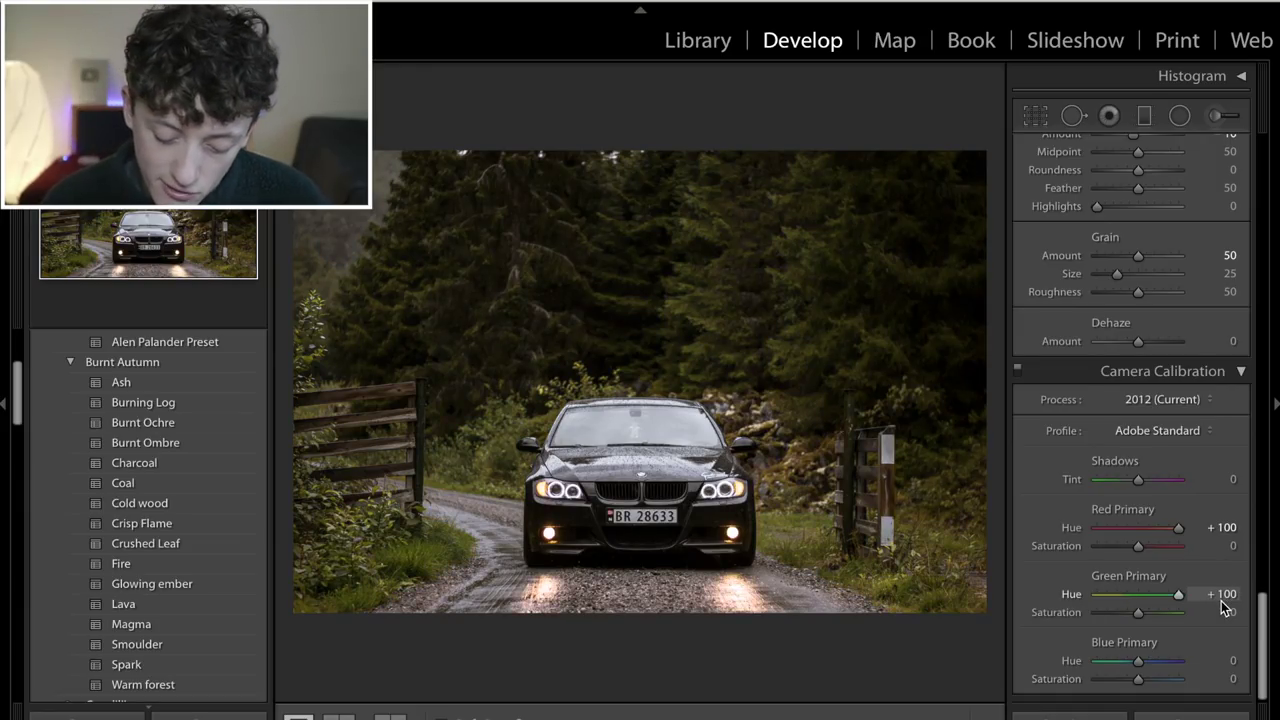
pyautogui.click(1222, 595)
pyautogui.write('-100')
pyautogui.press('Return')
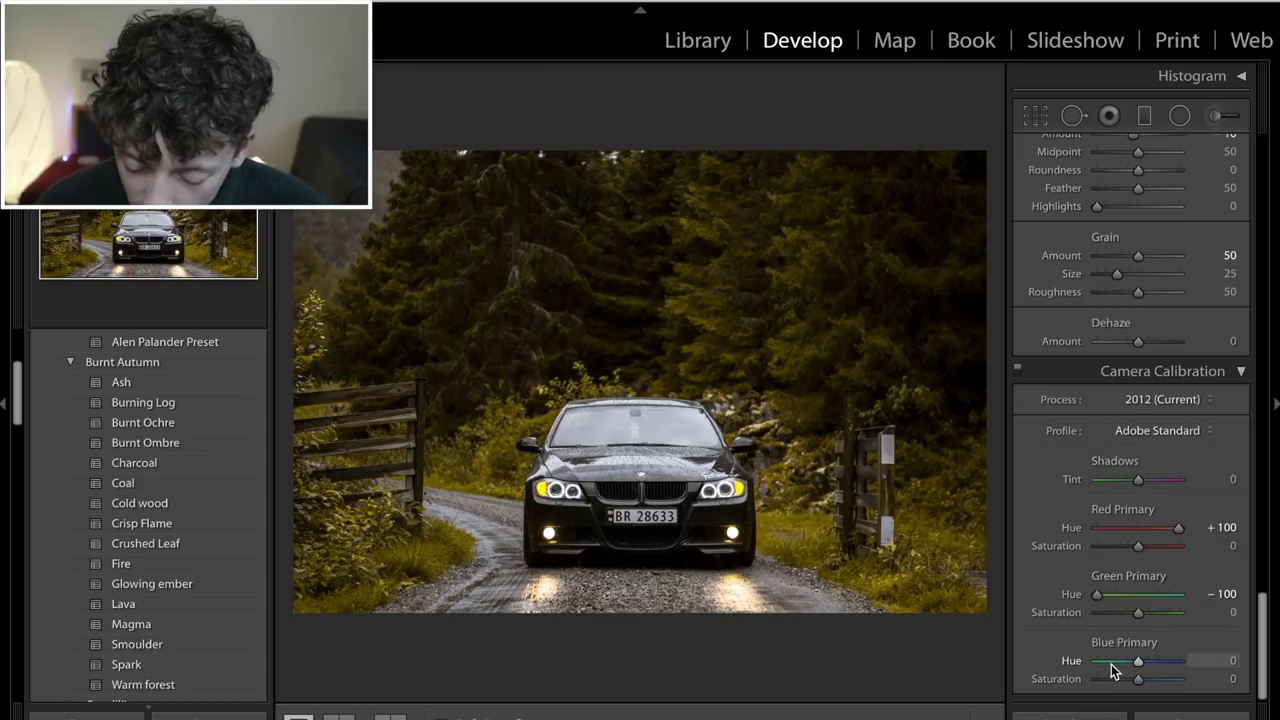
# Step: Set the Camera Calibration Blue Primary hue to -100, and try its saturation at -50 before resetting that saturation
pyautogui.moveTo(1115, 670); pyautogui.dragTo(1081, 670)
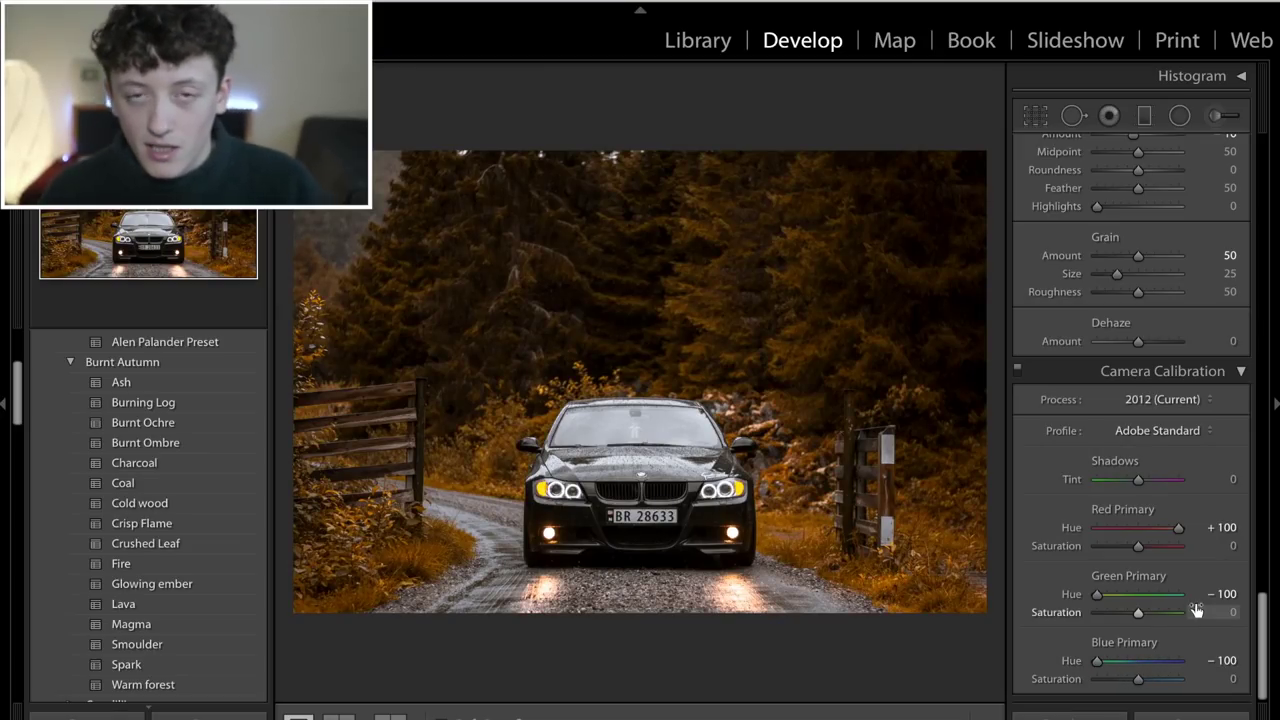
pyautogui.click(1018, 370)
pyautogui.click(1018, 370)
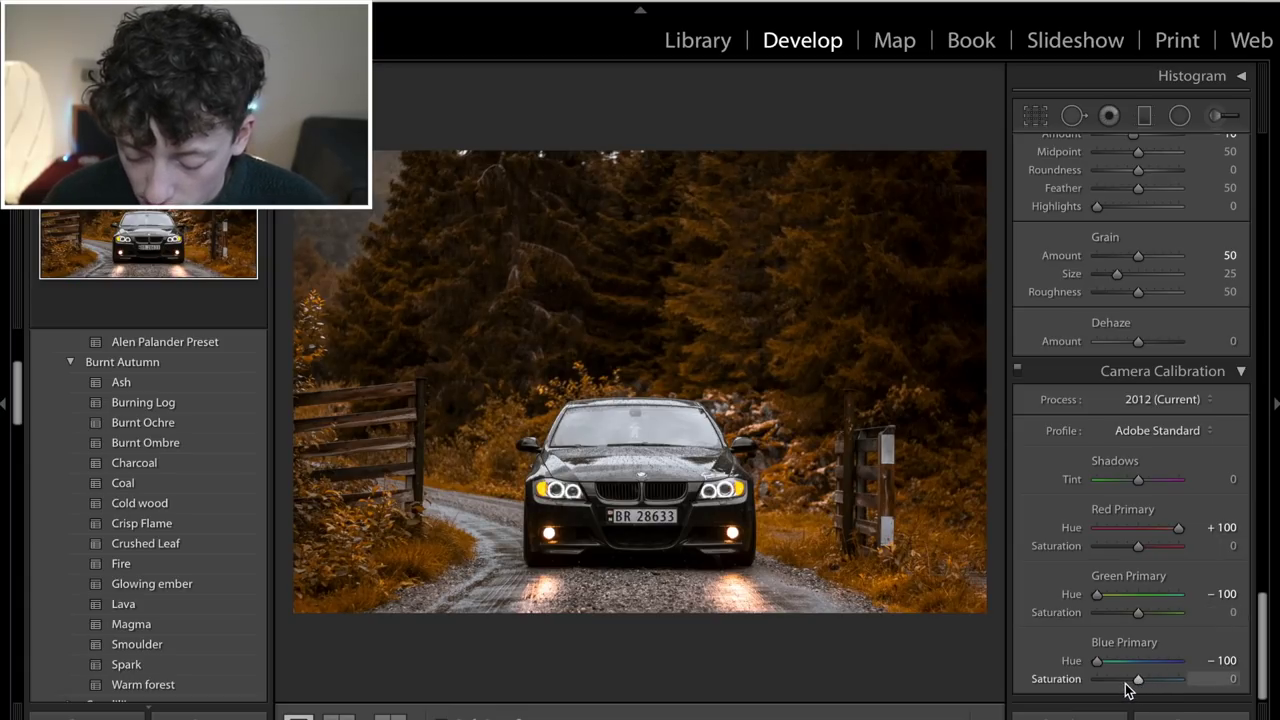
pyautogui.moveTo(1127, 686); pyautogui.dragTo(1117, 683)
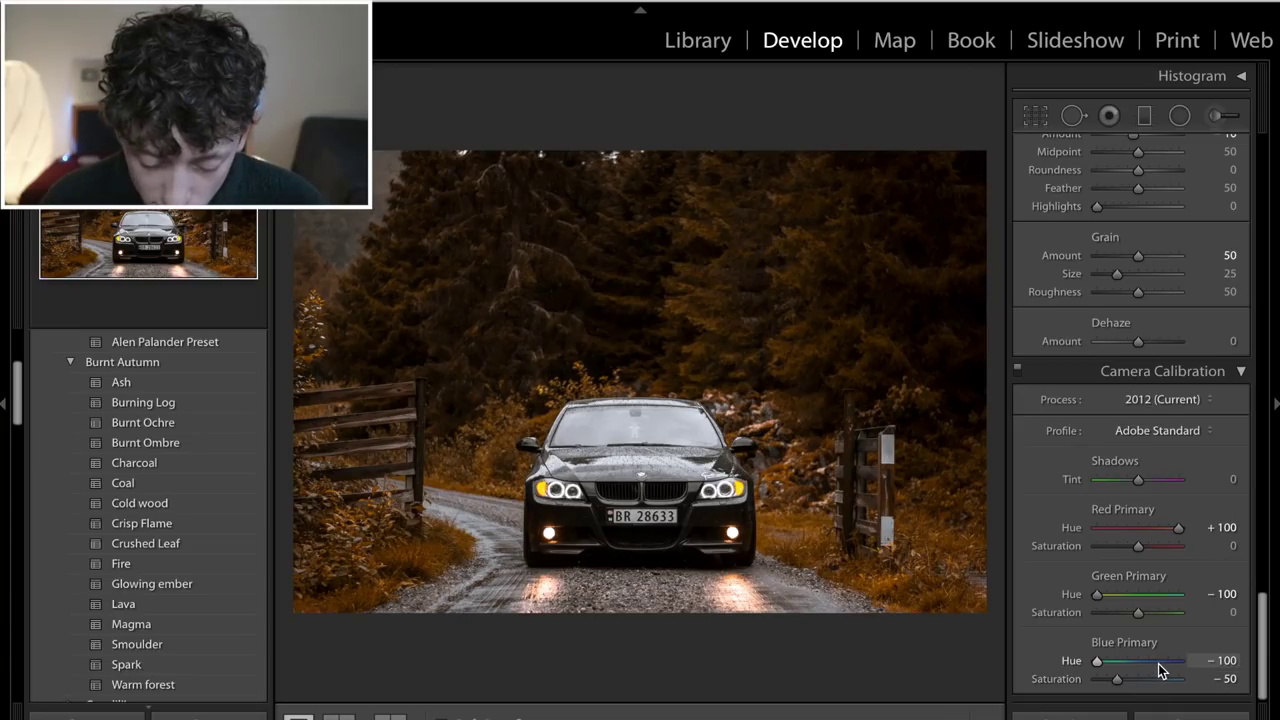
pyautogui.doubleClick(1066, 680)
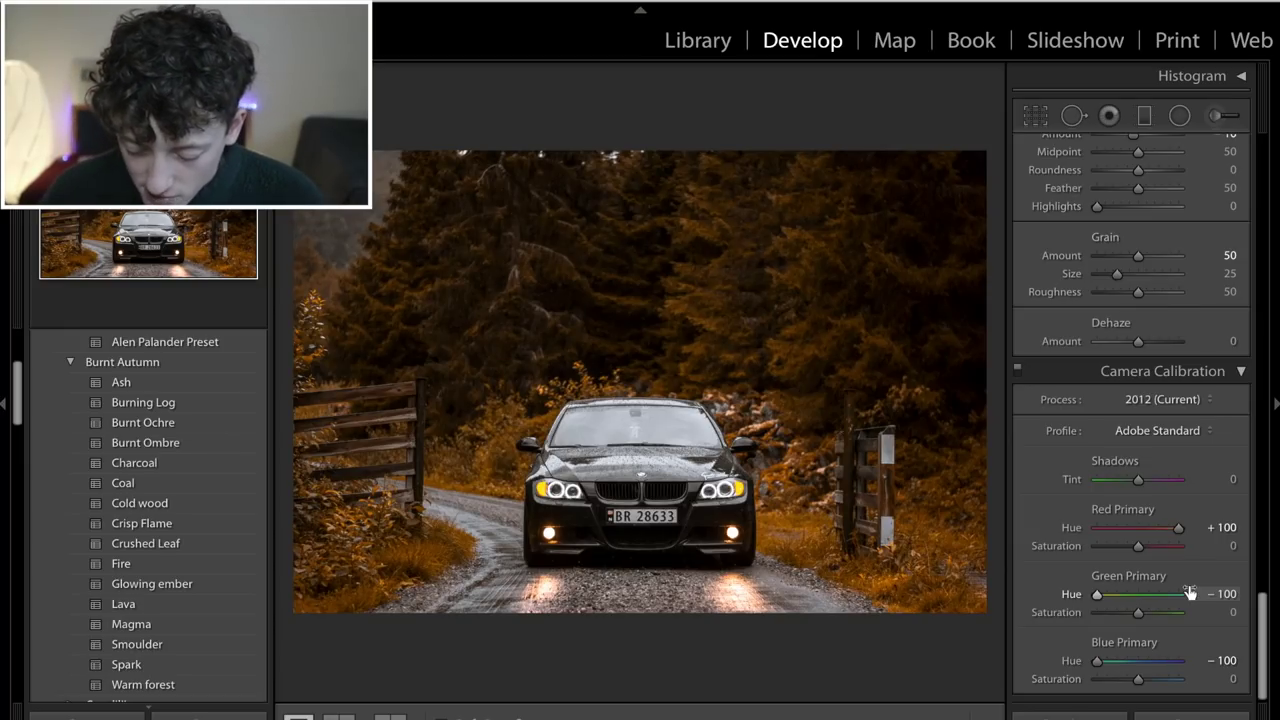
# Step: Compare the orange-toned car photo with its unedited version several times
pyautogui.scroll(15, 1189, 585)
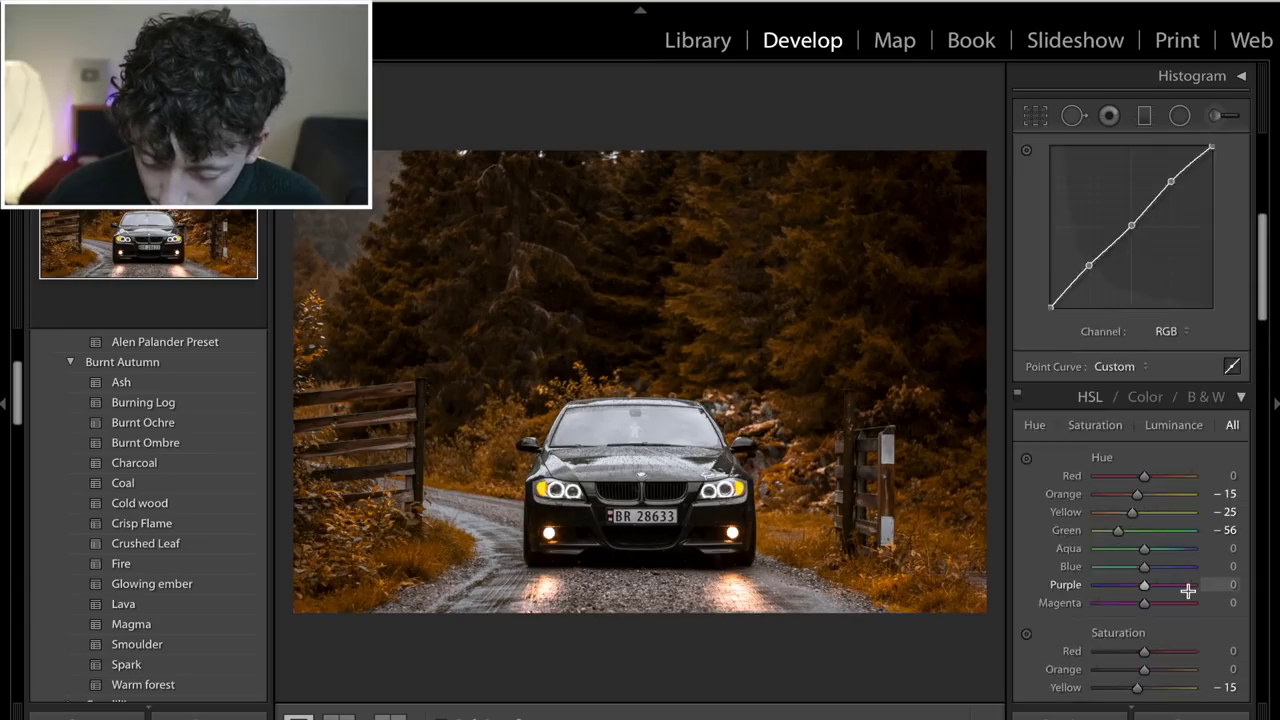
pyautogui.scroll(6, 1188, 591)
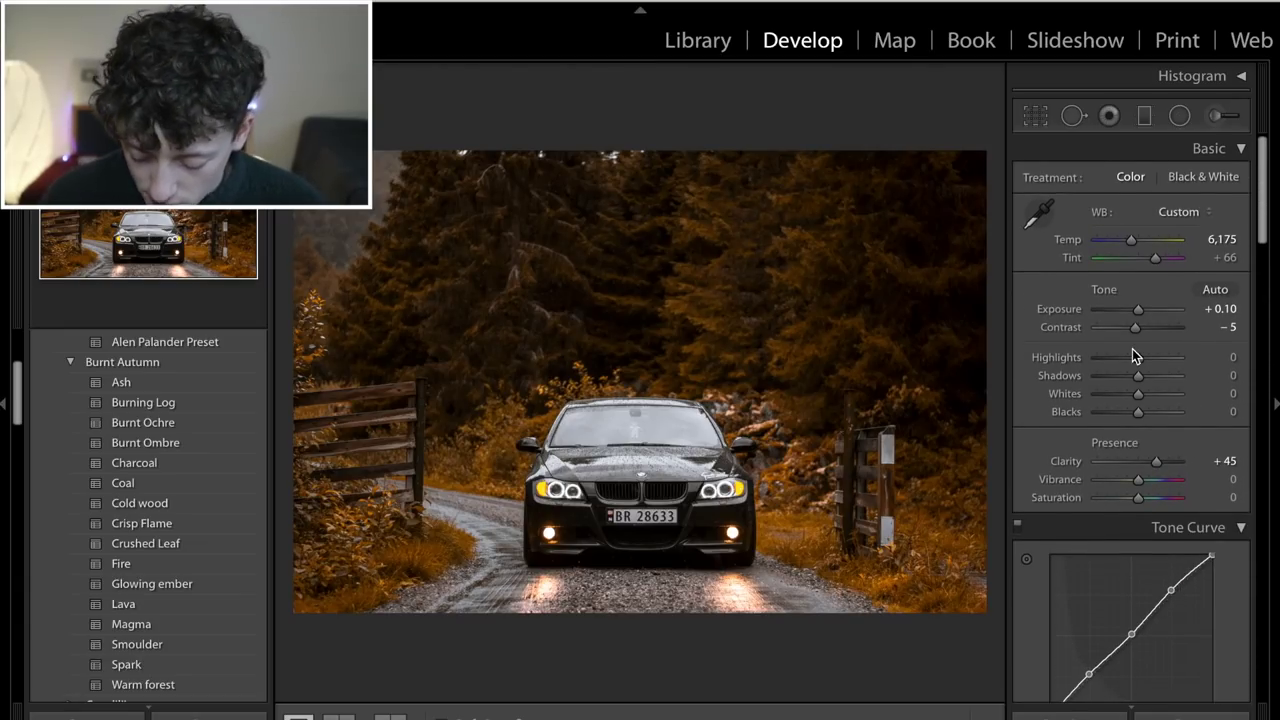
pyautogui.press('\\')
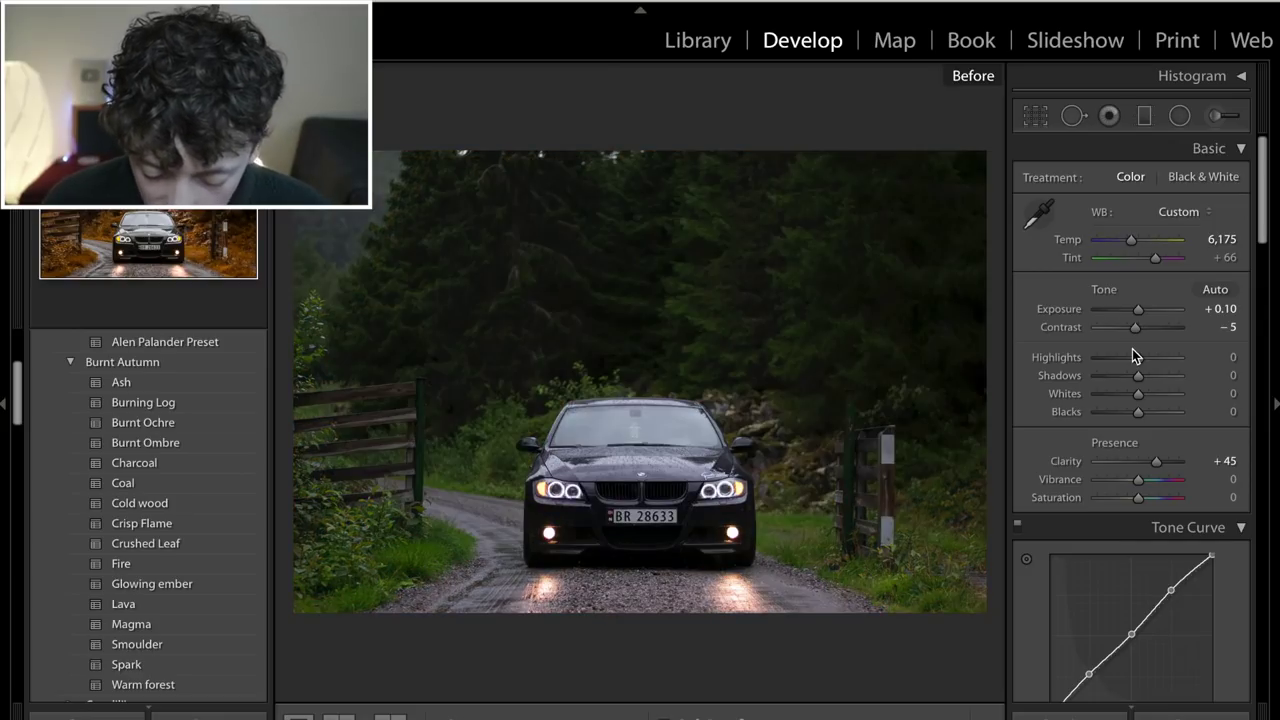
pyautogui.press('\\')
pyautogui.press('\\')
pyautogui.press('\\')
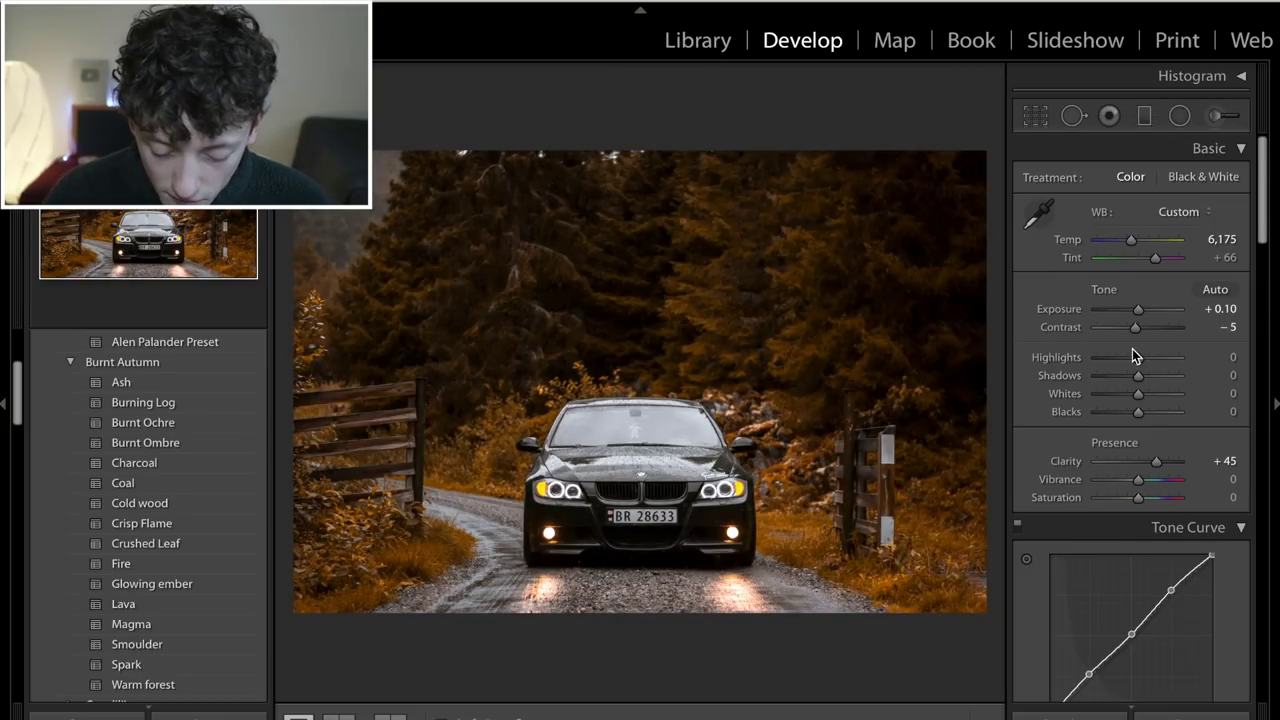
pyautogui.press('\\')
pyautogui.press('\\')
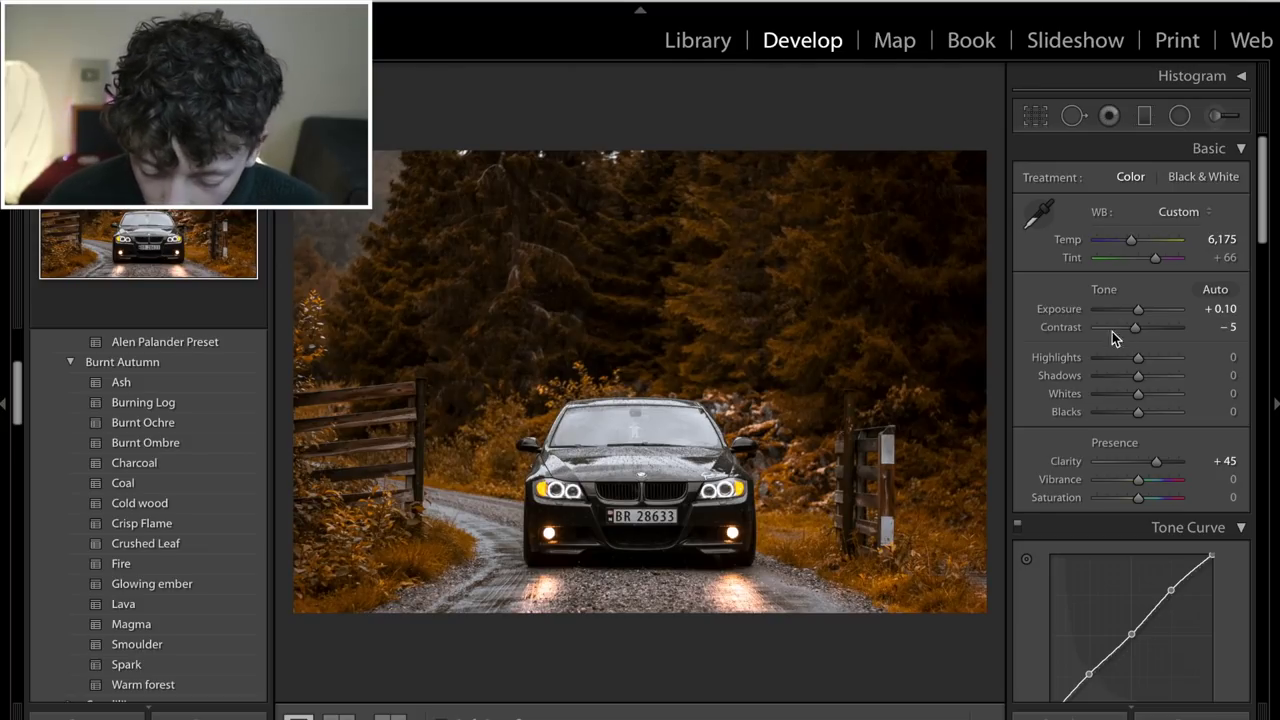
# Step: Try a 4 x 5 portrait crop framing one half of the car together with the gate post and roadside trees
pyautogui.click(1037, 118)
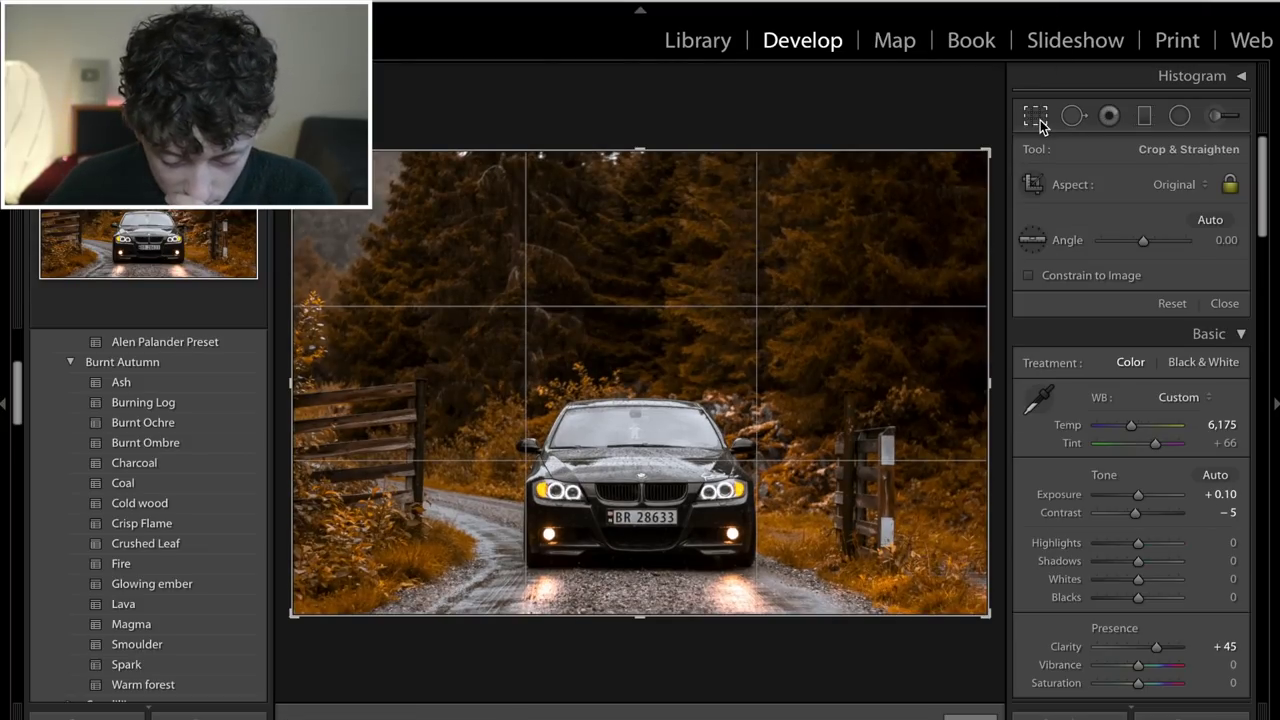
pyautogui.click(1196, 184)
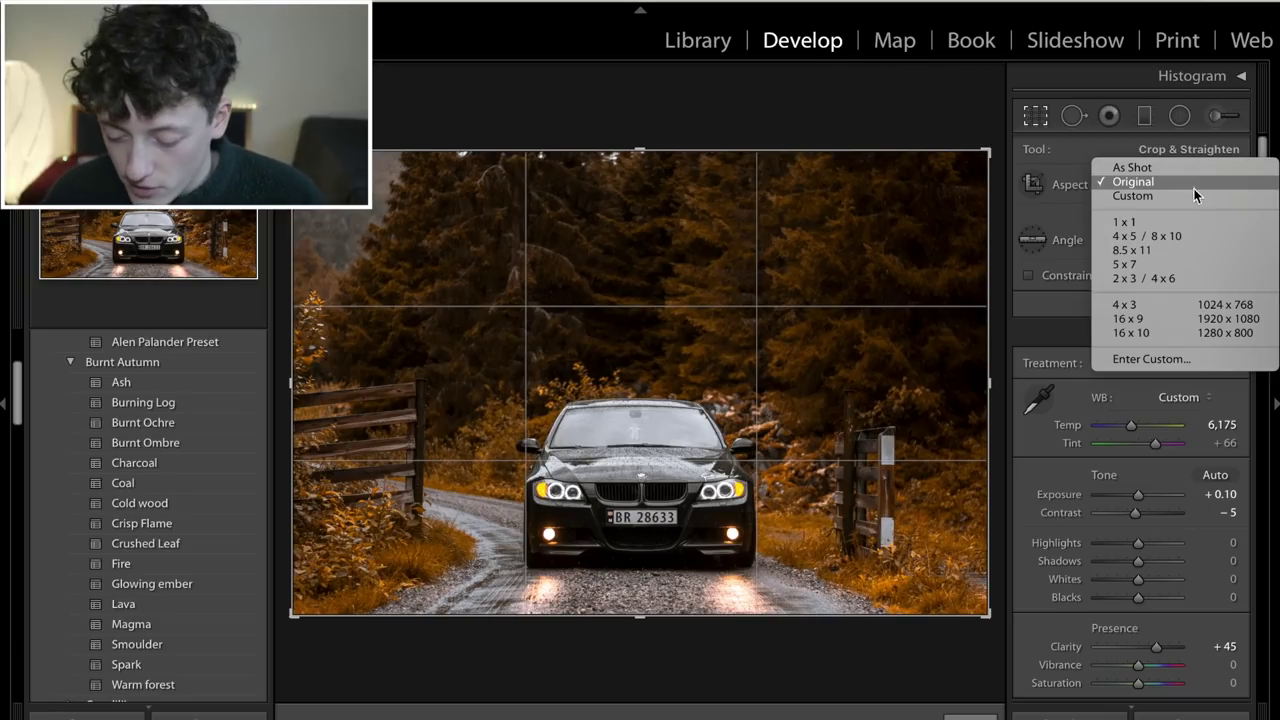
pyautogui.click(1170, 237)
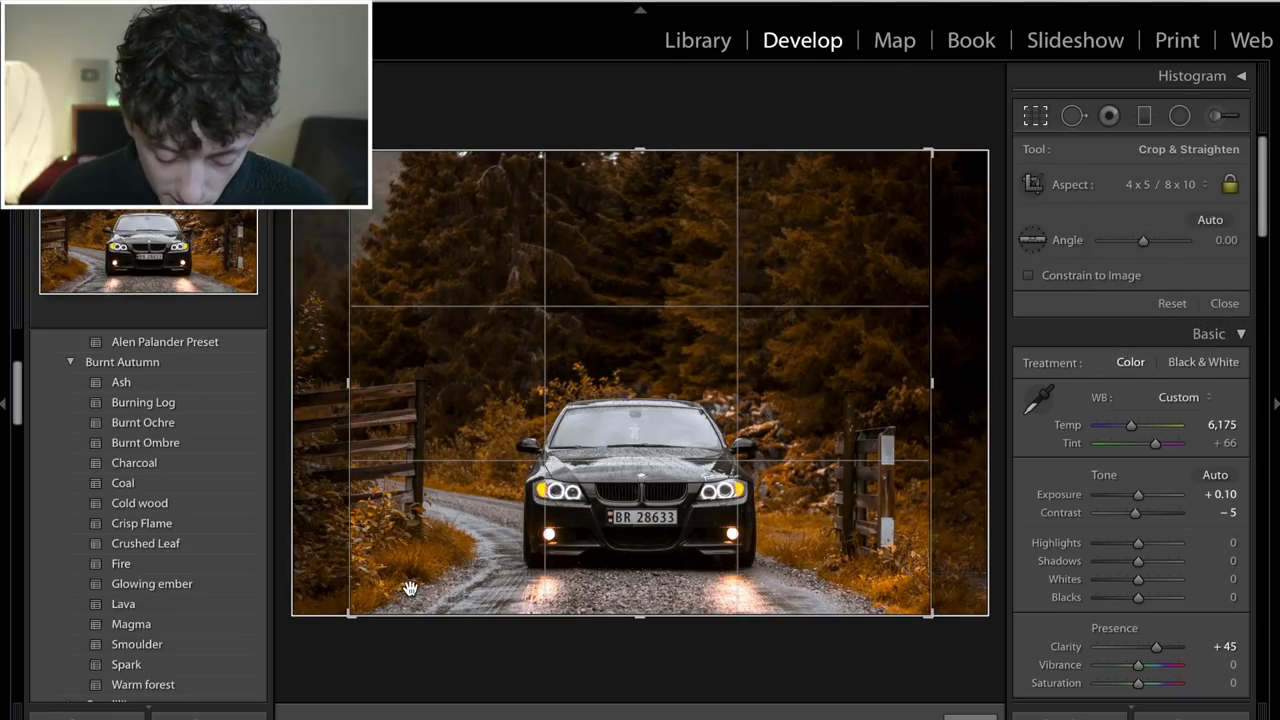
pyautogui.moveTo(351, 614); pyautogui.dragTo(471, 659)
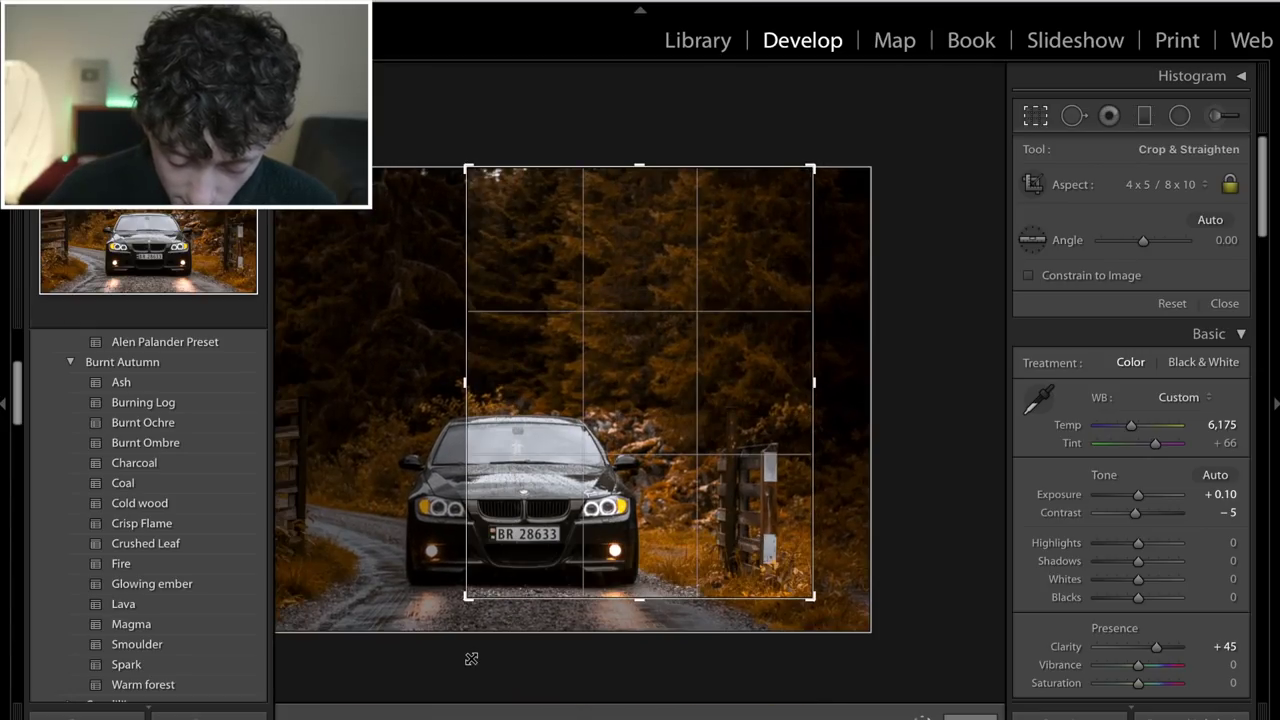
pyautogui.moveTo(601, 522); pyautogui.dragTo(529, 445)
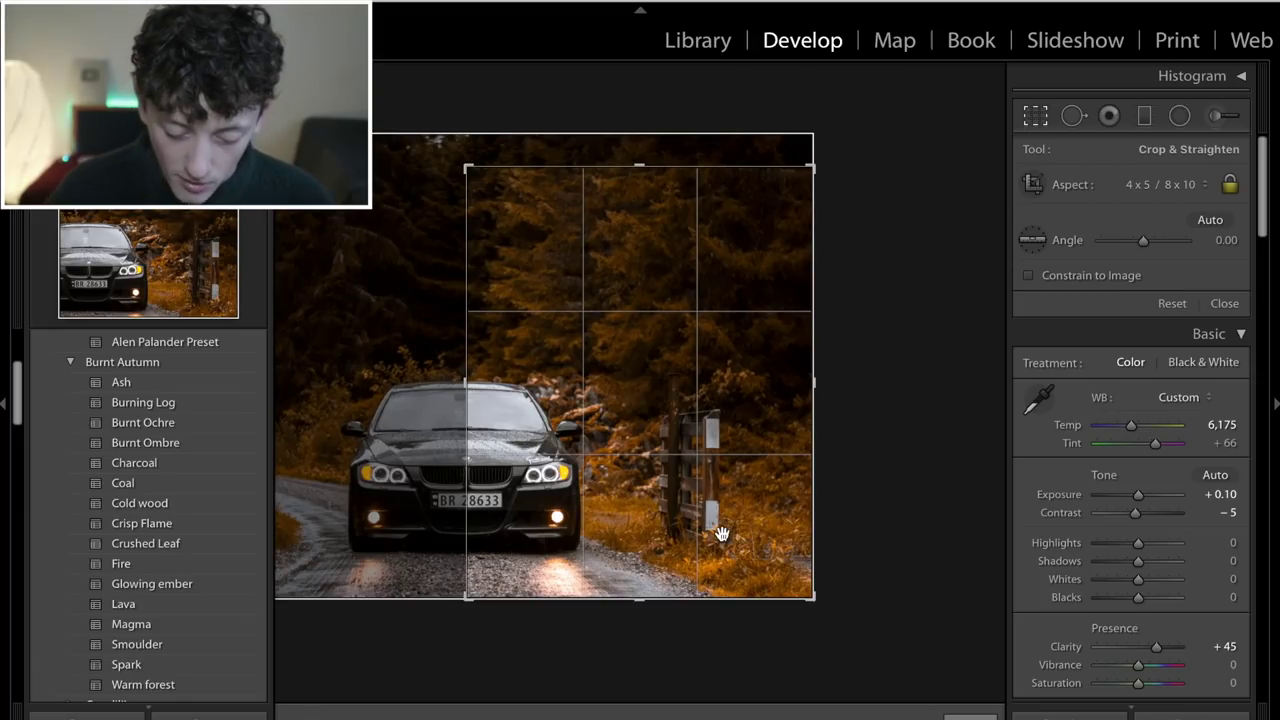
pyautogui.moveTo(925, 700)
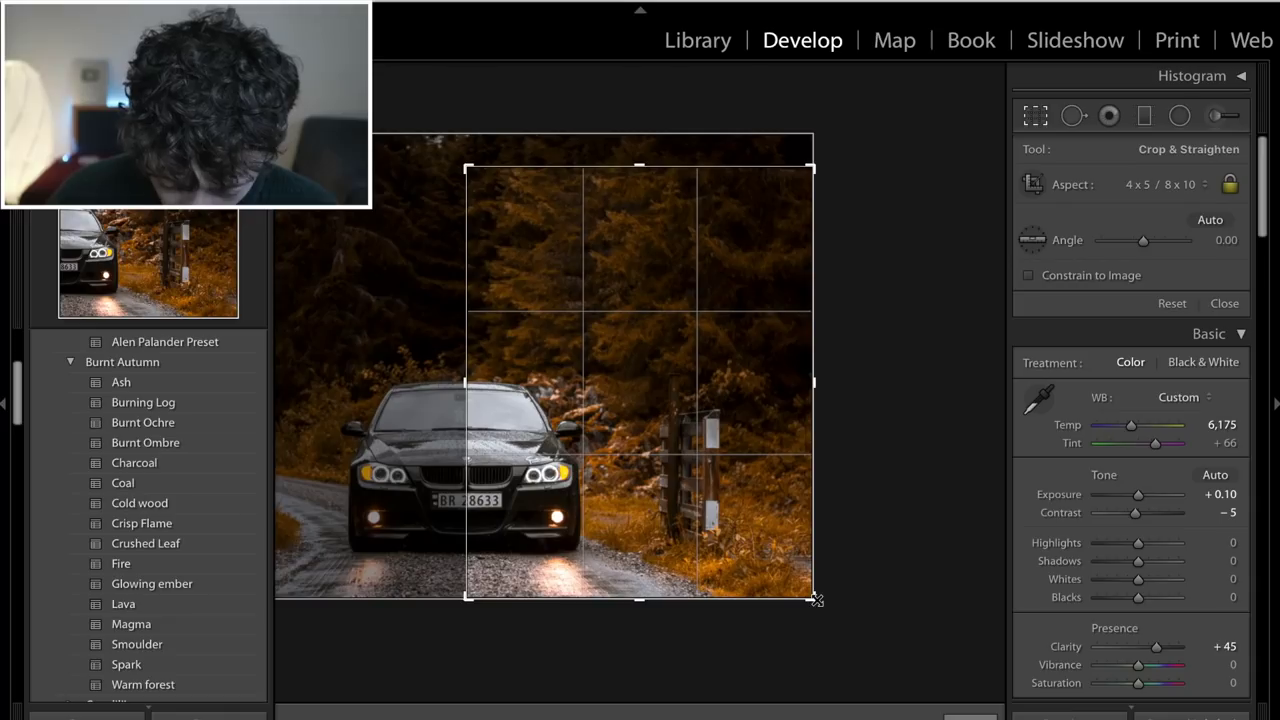
pyautogui.moveTo(816, 600); pyautogui.dragTo(795, 596)
pyautogui.moveTo(754, 414); pyautogui.dragTo(745, 360)
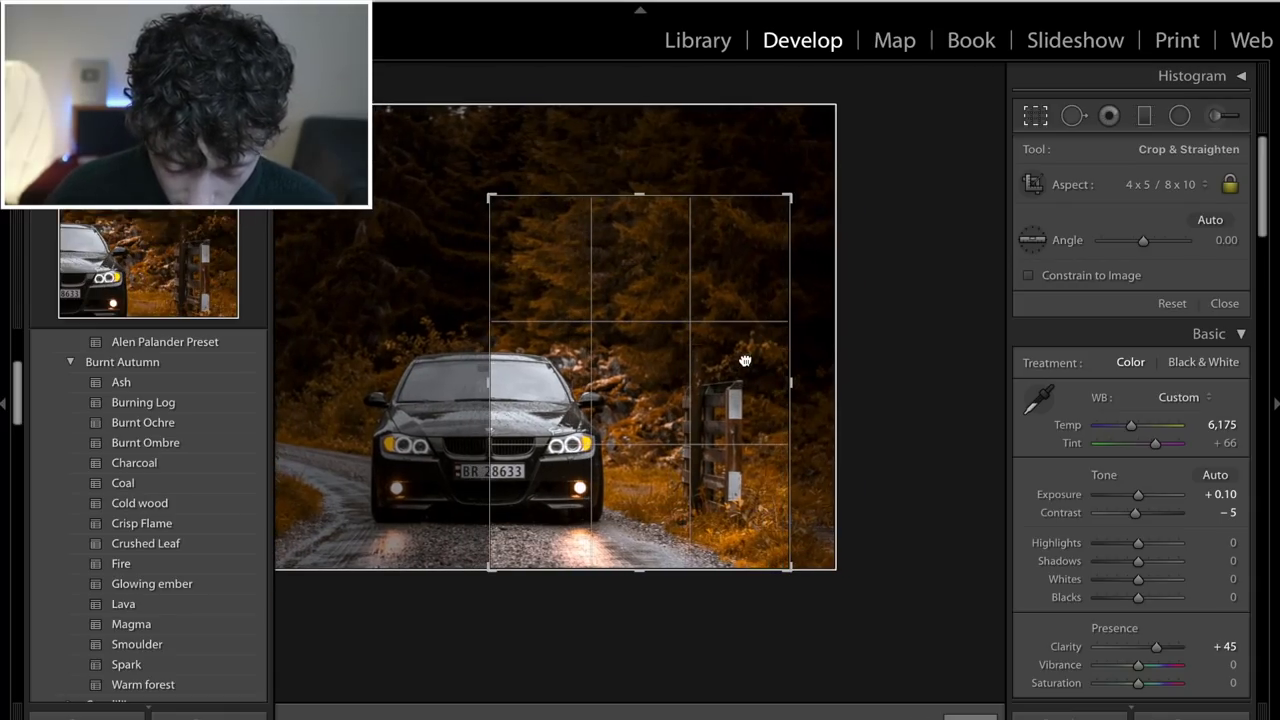
pyautogui.press('Return')
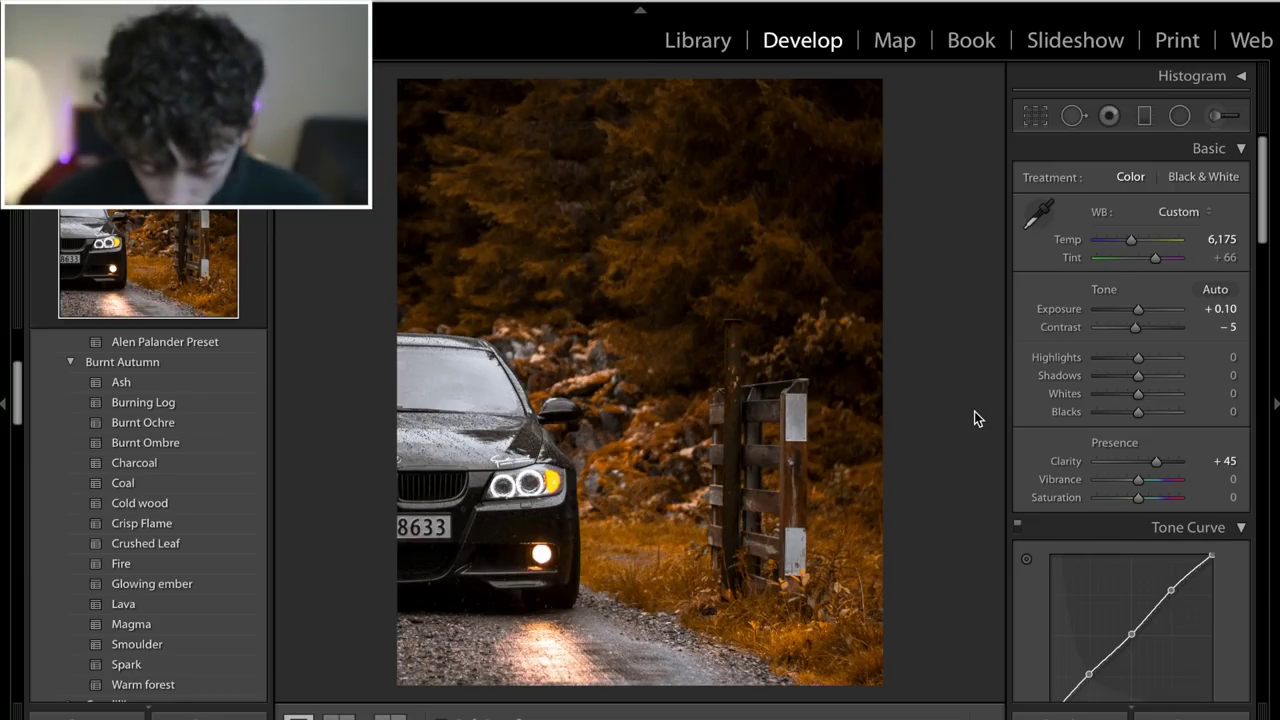
# Step: Compare the portrait-cropped car photo with its unedited version twice
pyautogui.press('\\')
pyautogui.press('\\')
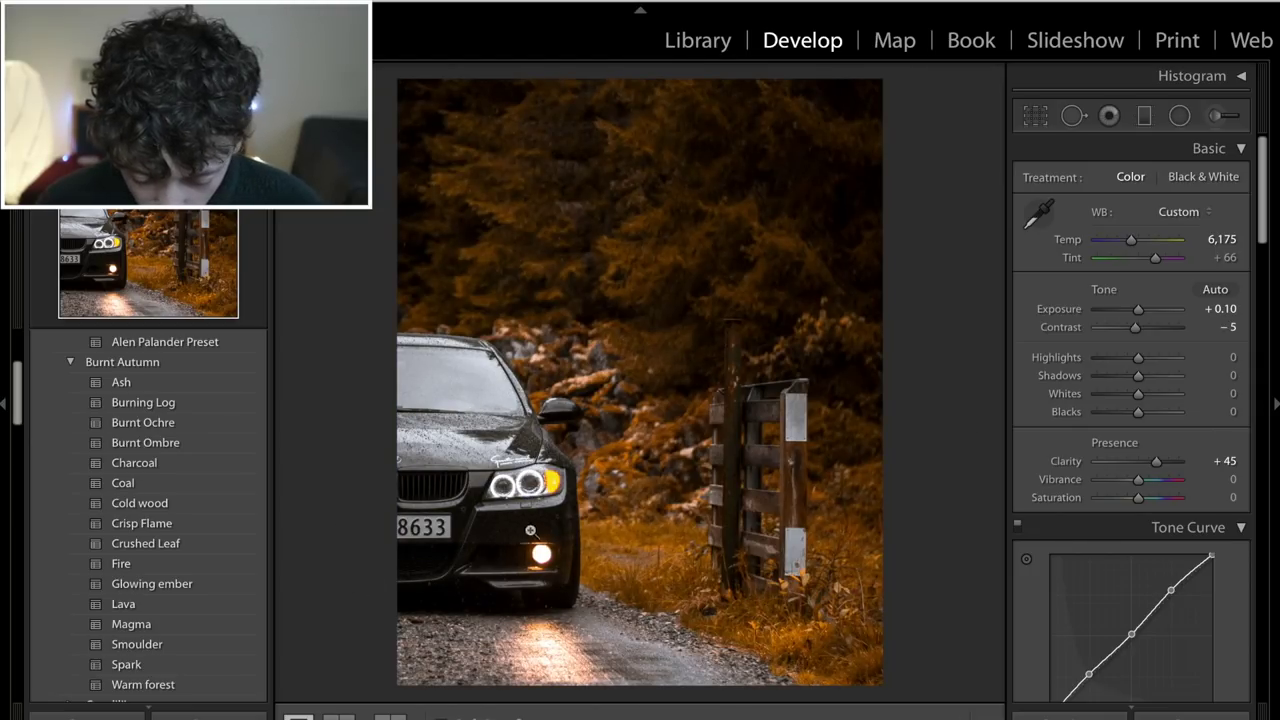
pyautogui.press('\\')
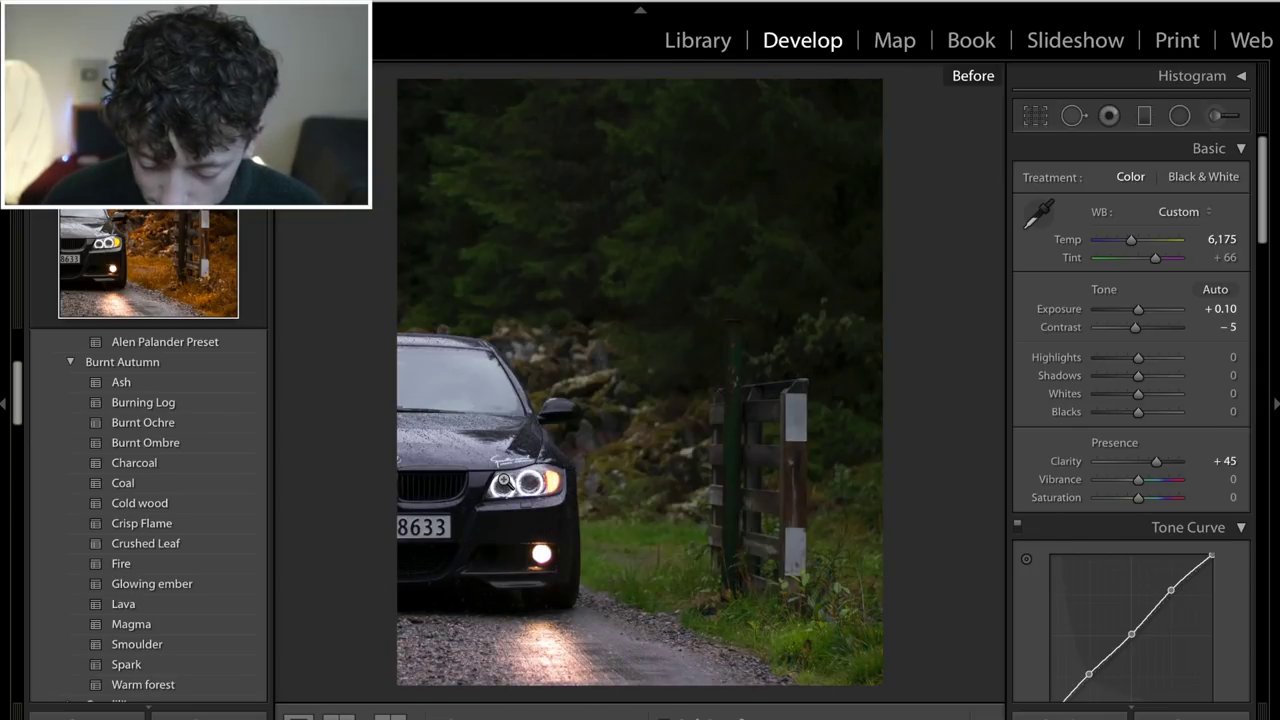
pyautogui.press('\\')
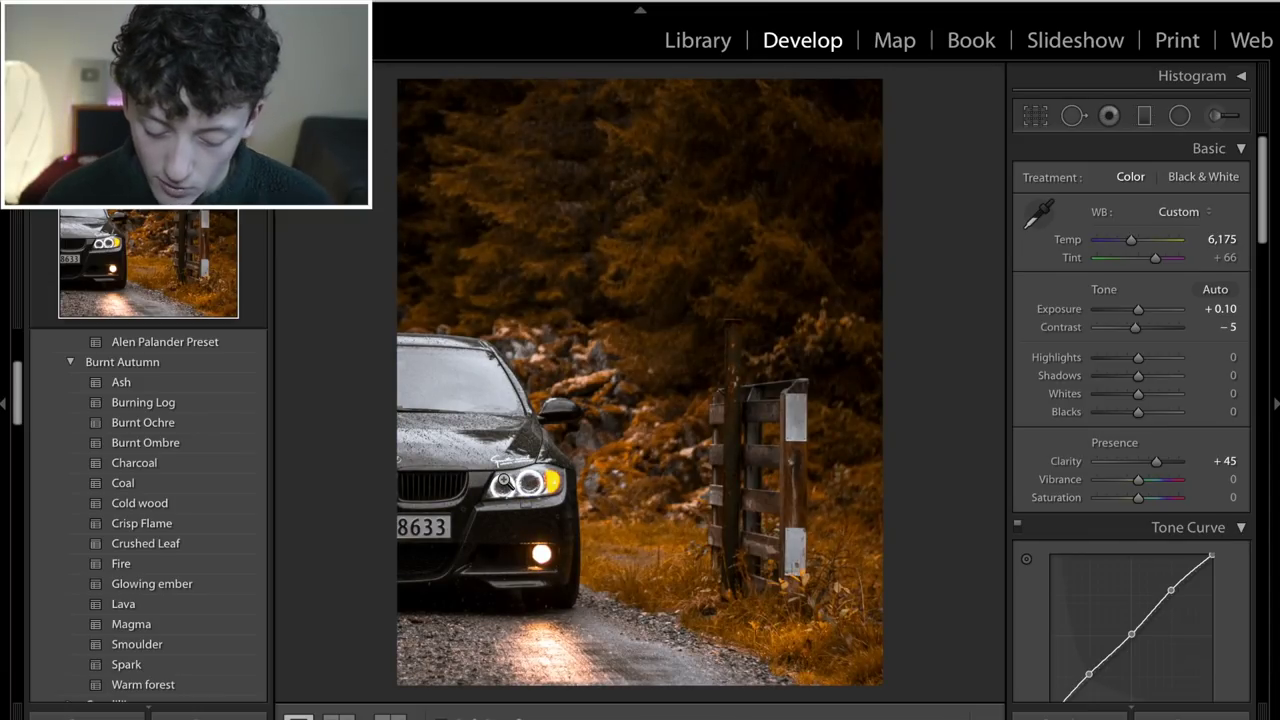
# Step: Reset the crop to the full original frame and view the photo full screen
pyautogui.click(1045, 127)
pyautogui.click(1172, 303)
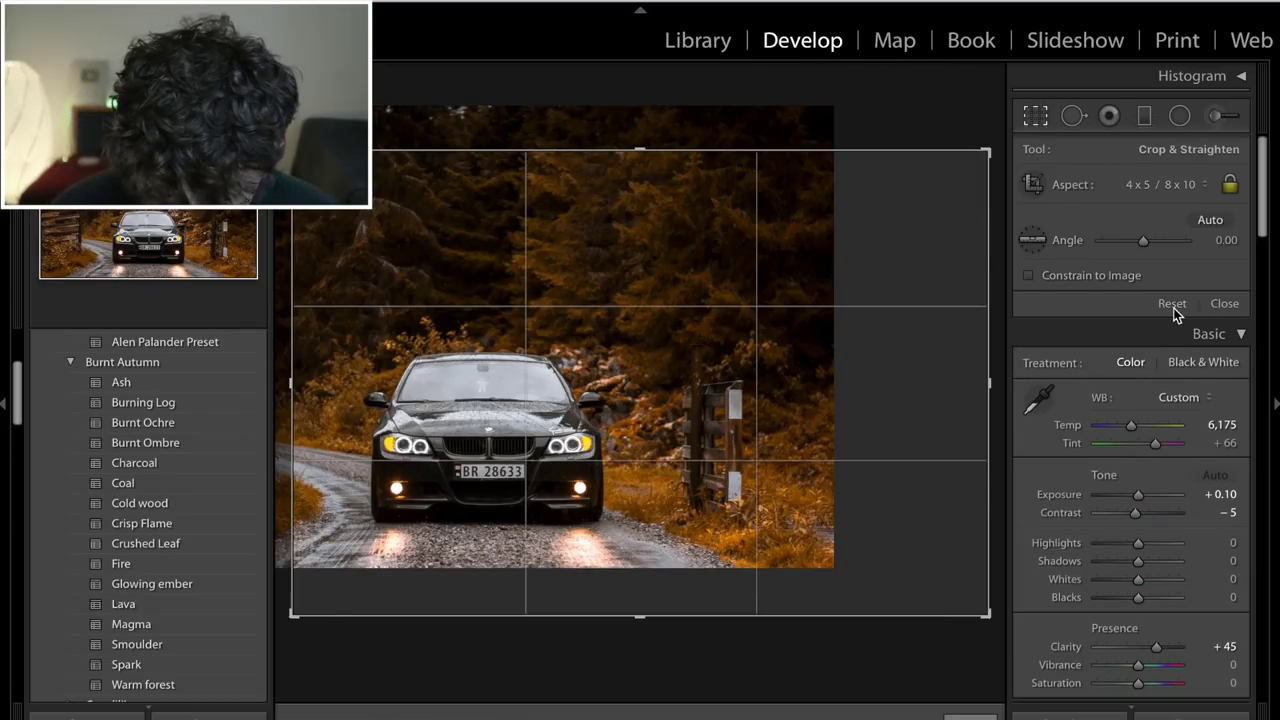
pyautogui.press('r')
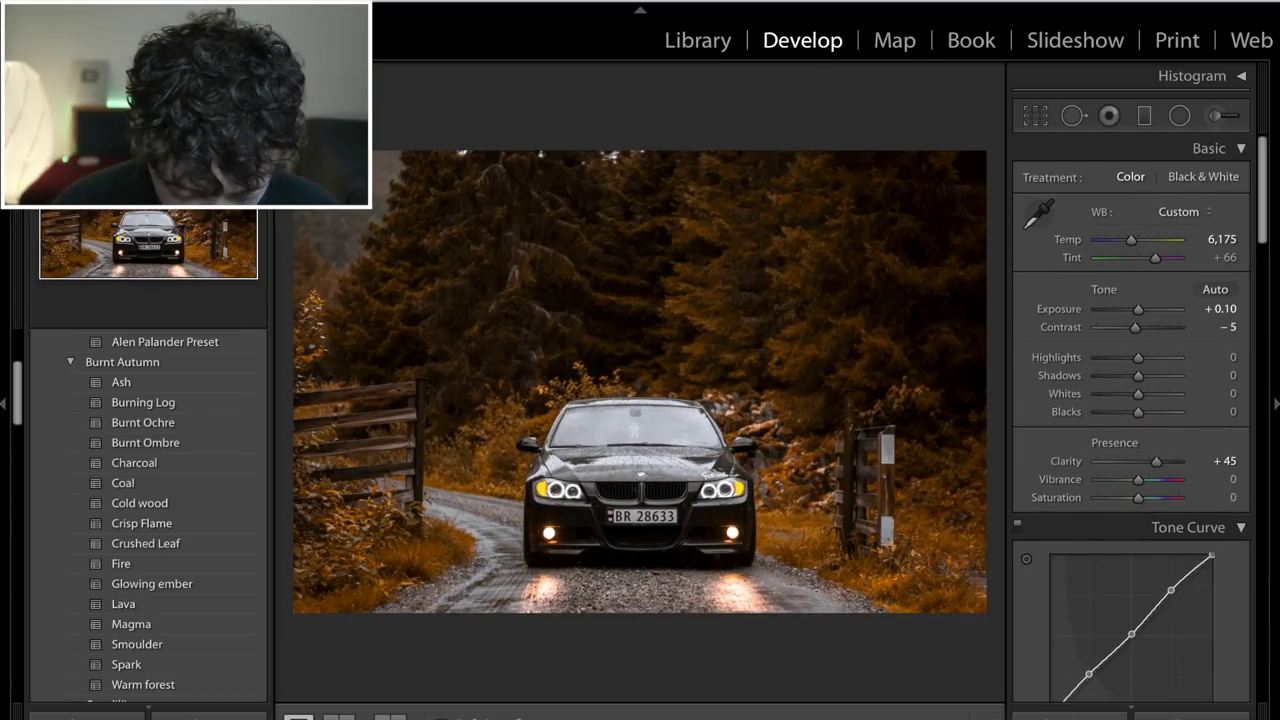
pyautogui.press('f')
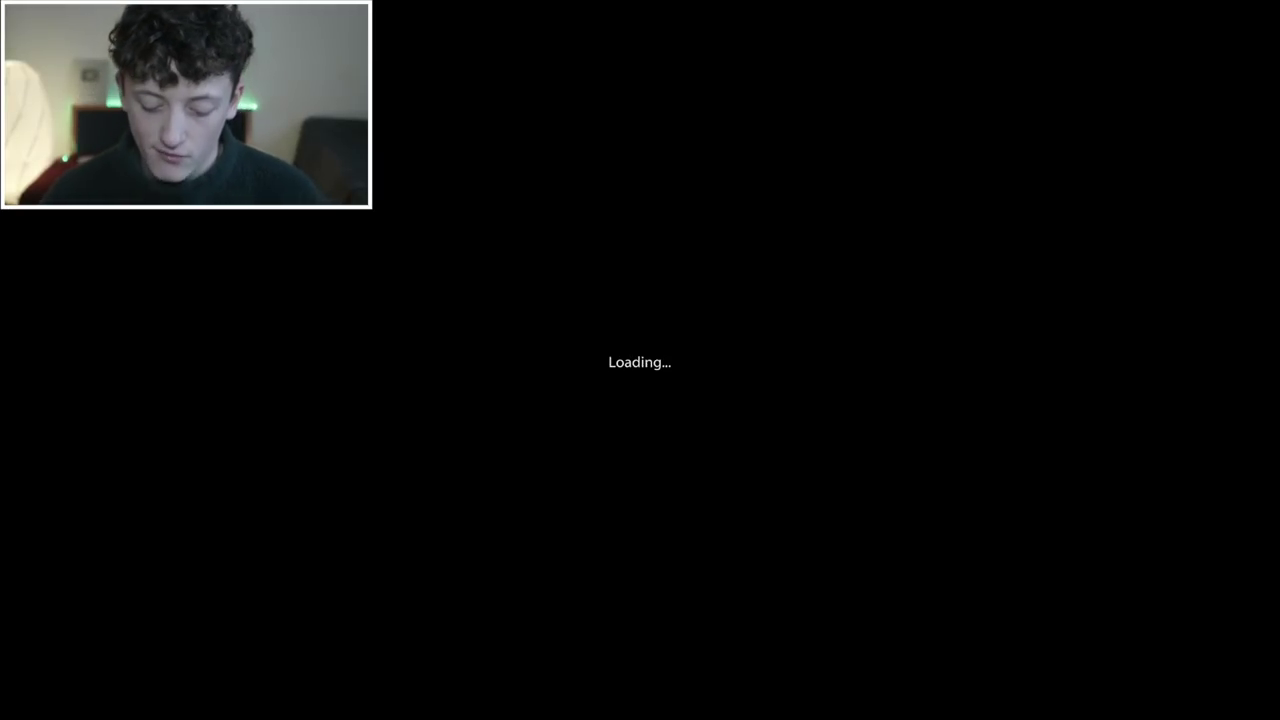